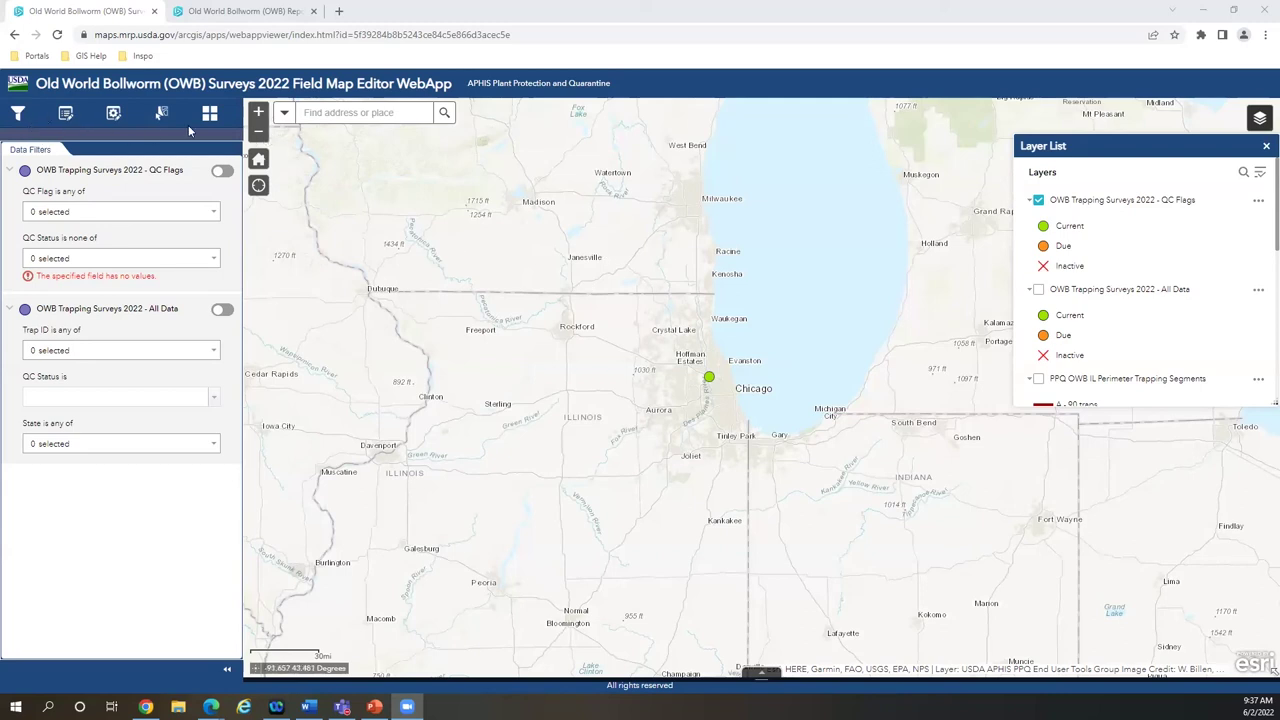
Look over the layer list and the attribute table of the OWB Trapping Surveys 2022 - QC Flags layer.
left_click(68, 118)
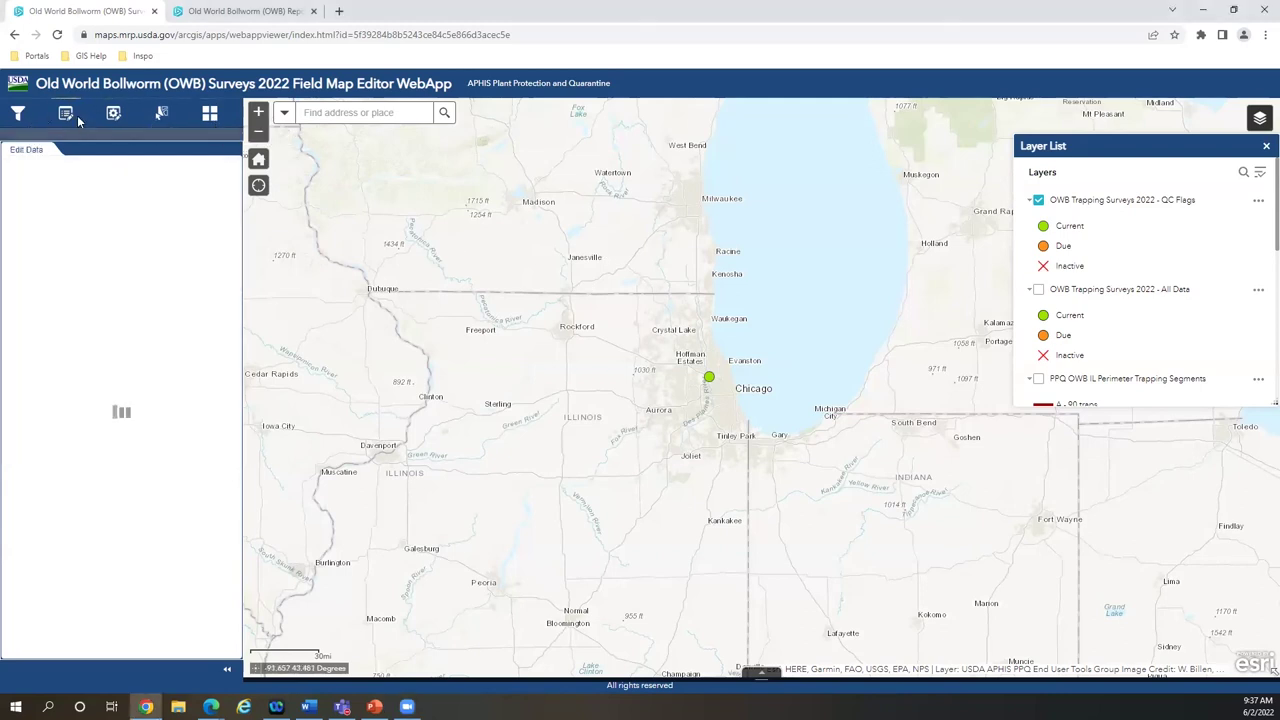
left_click(18, 116)
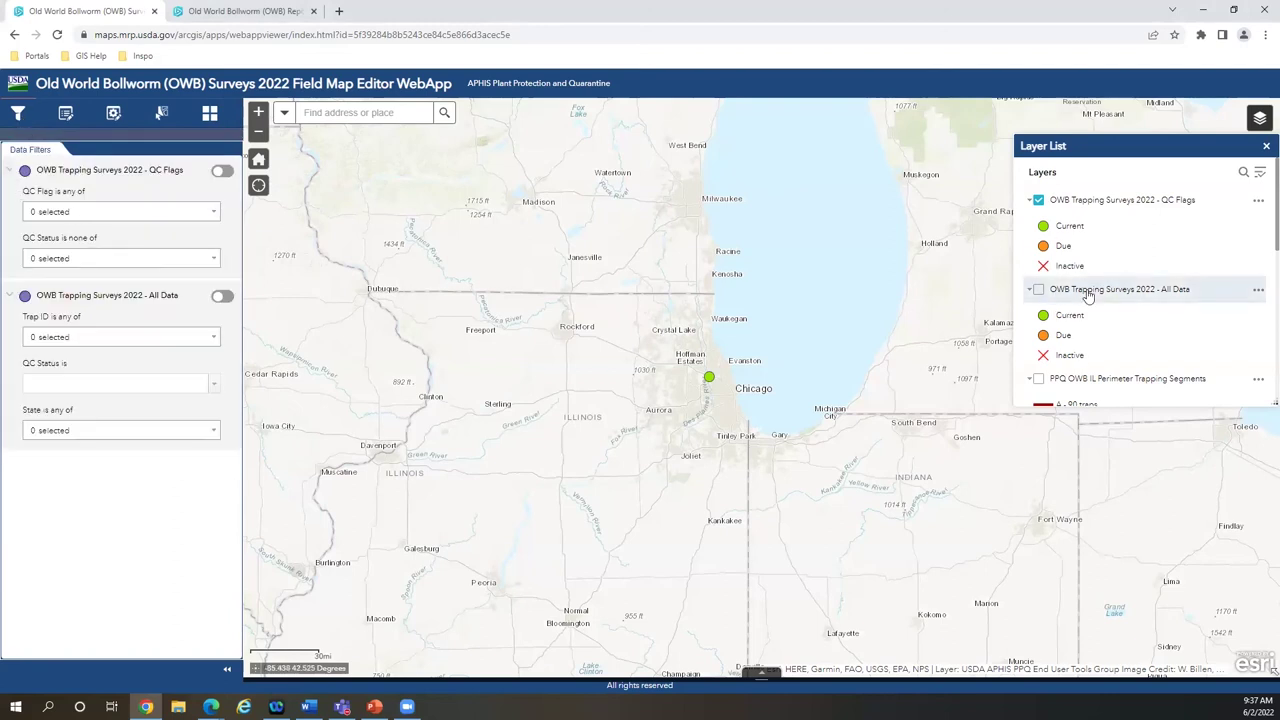
scroll(1088, 297, "down", 6)
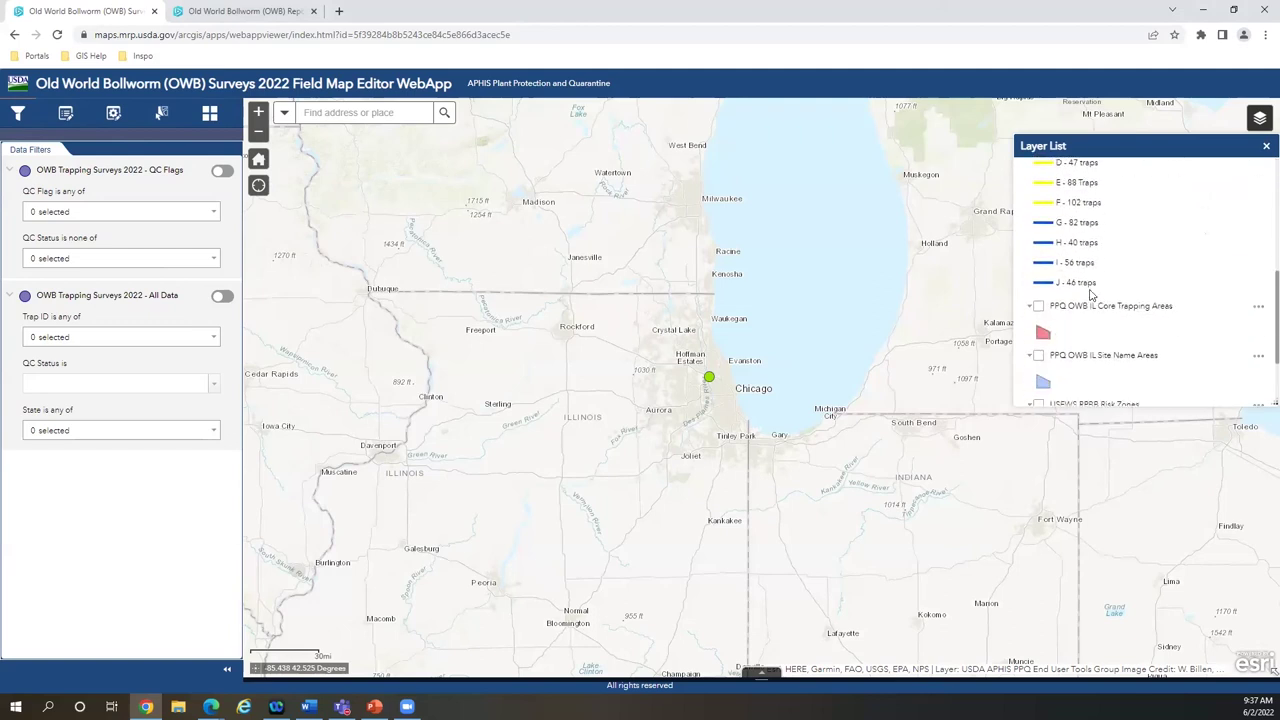
scroll(1125, 314, "up", 6)
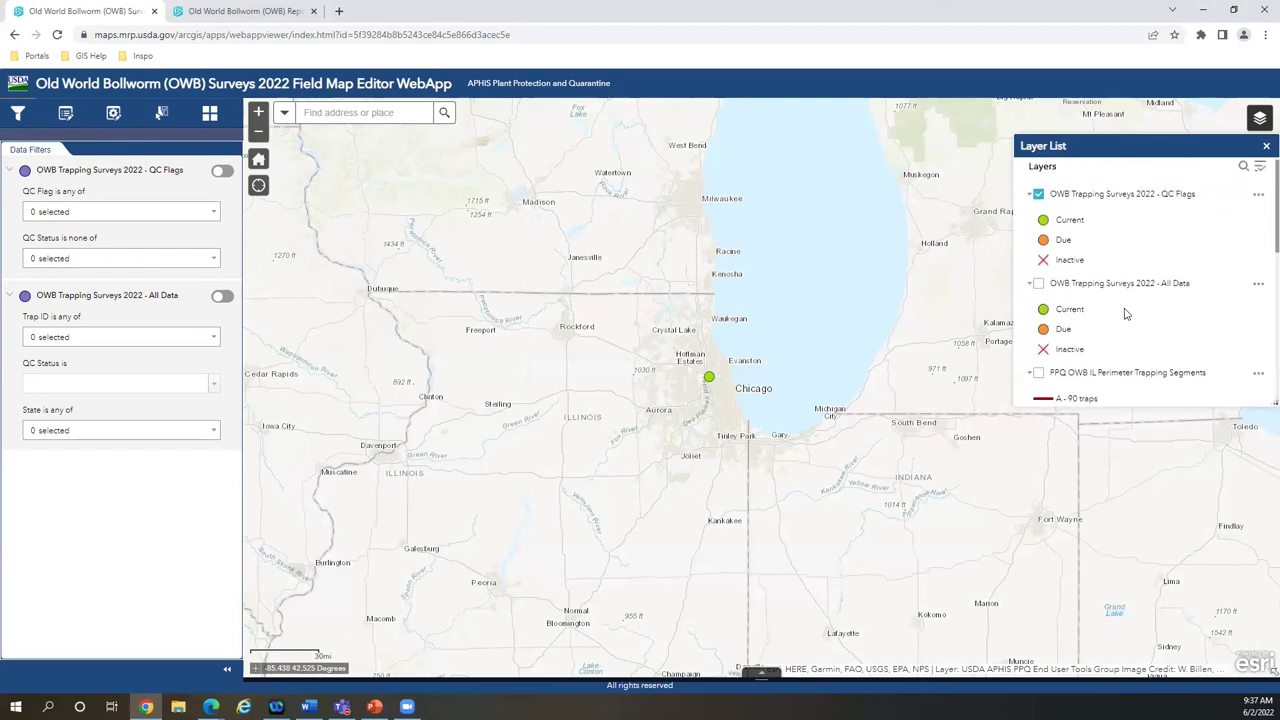
left_click(762, 672)
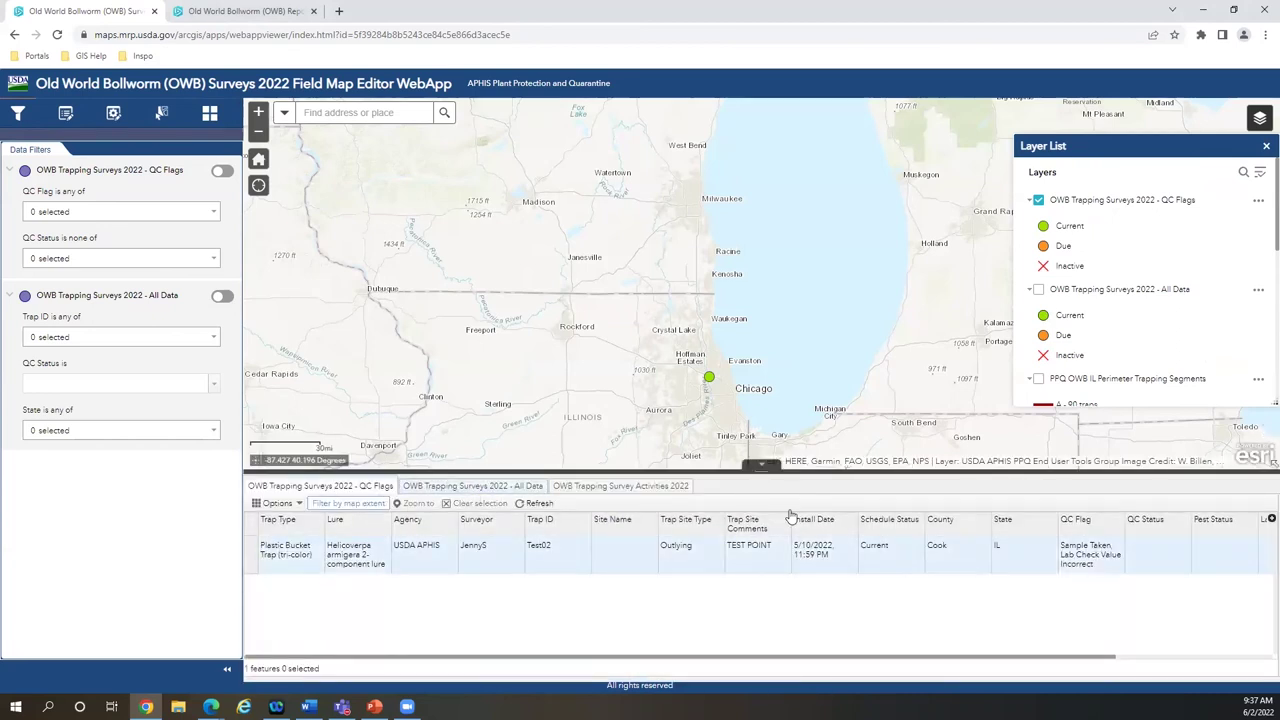
left_click(760, 468)
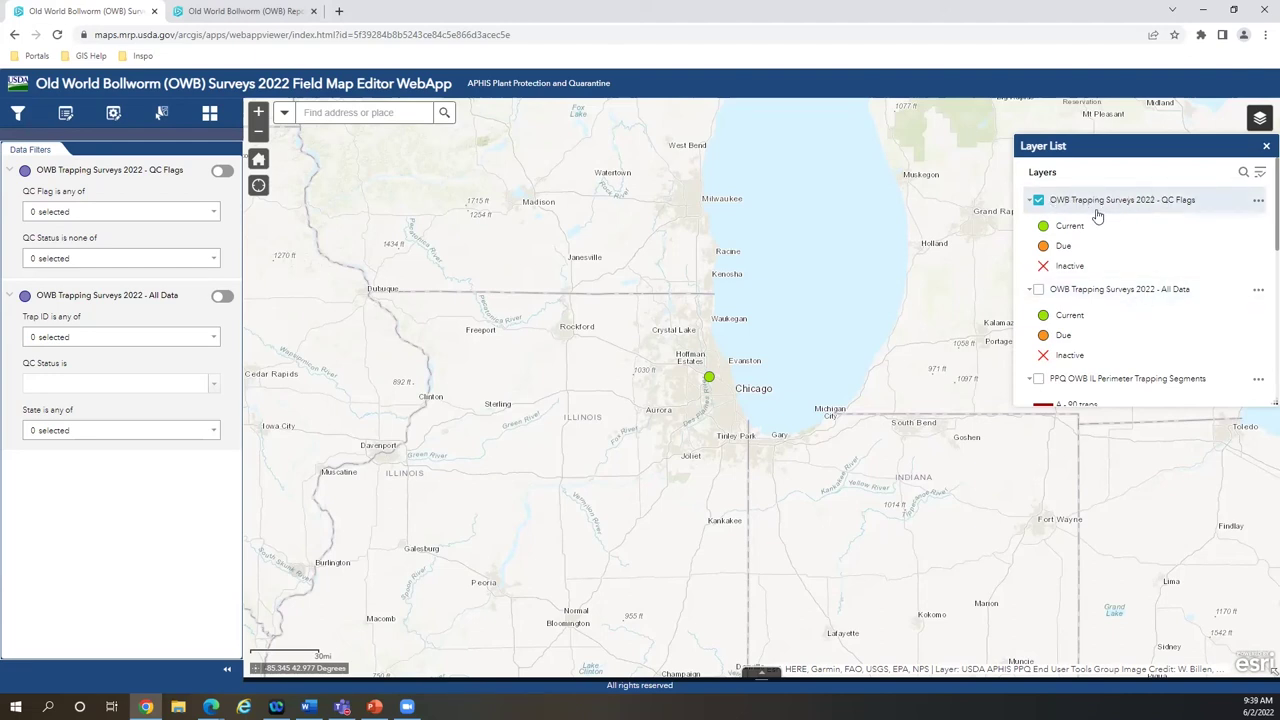
Compare the map showing only the All Data trapping surveys layer with the map showing only the QC Flags layer.
left_click(1038, 200)
left_click(1038, 290)
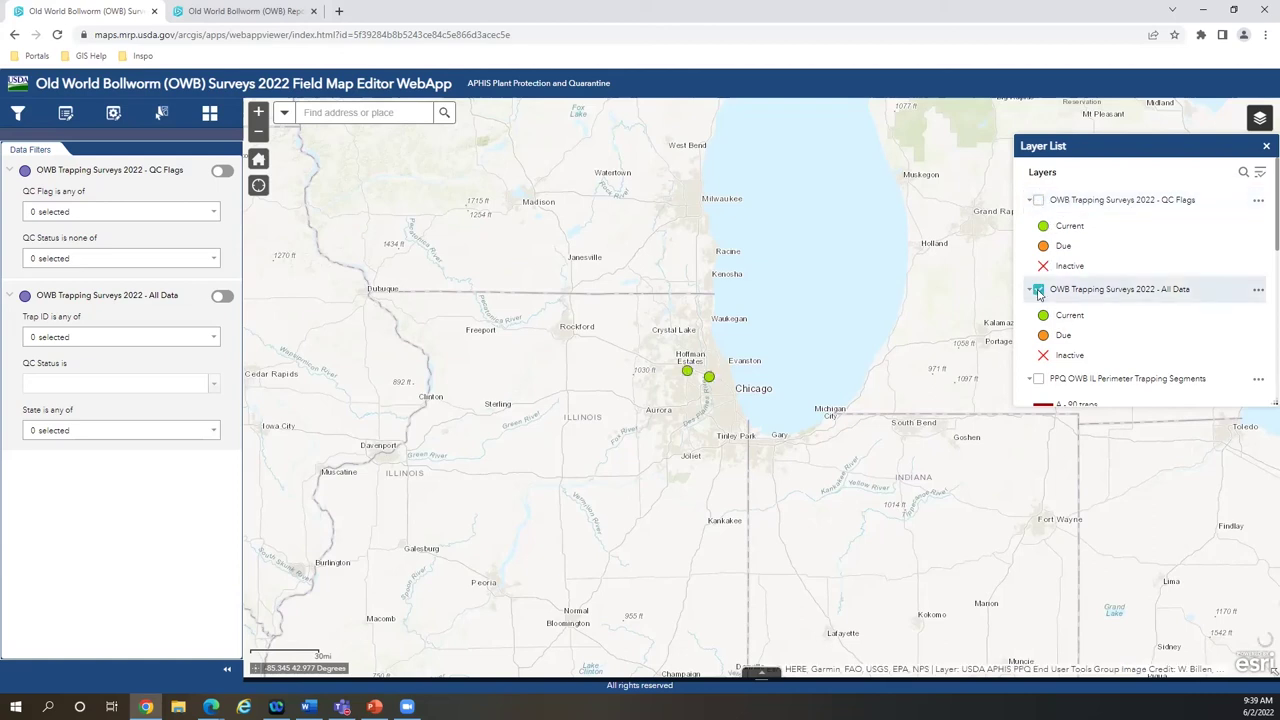
left_click(1038, 290)
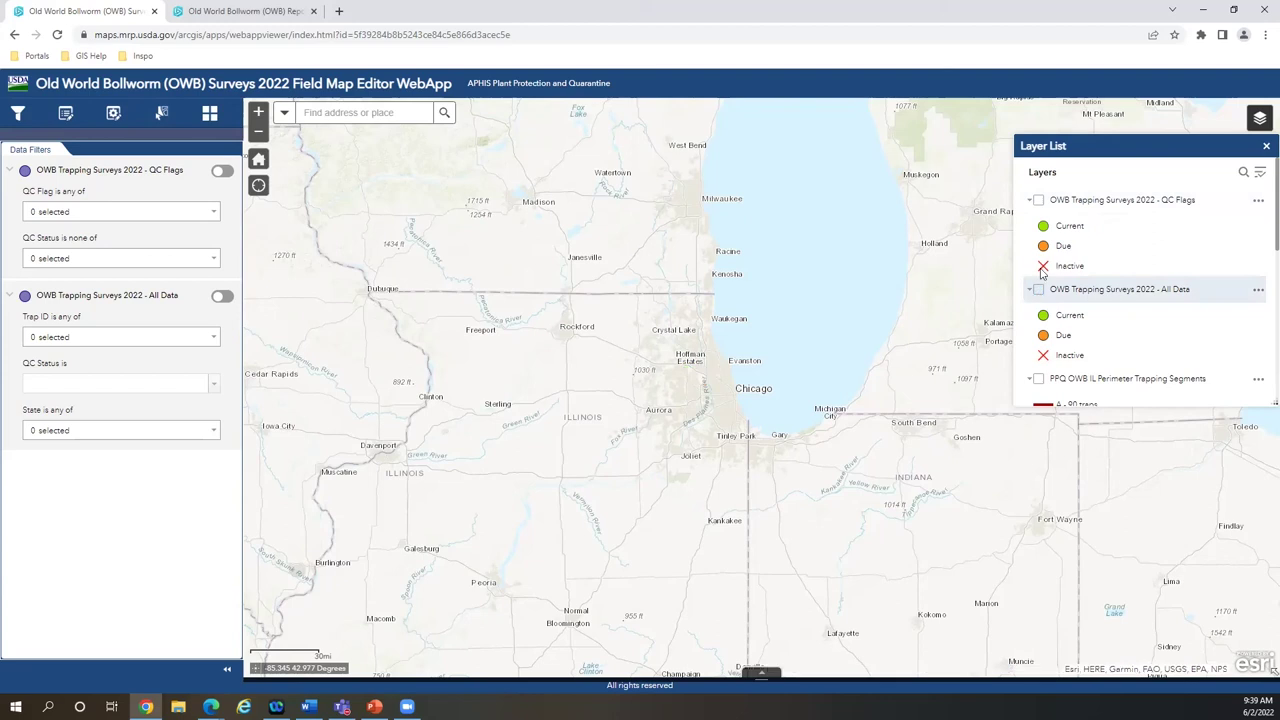
left_click(1039, 200)
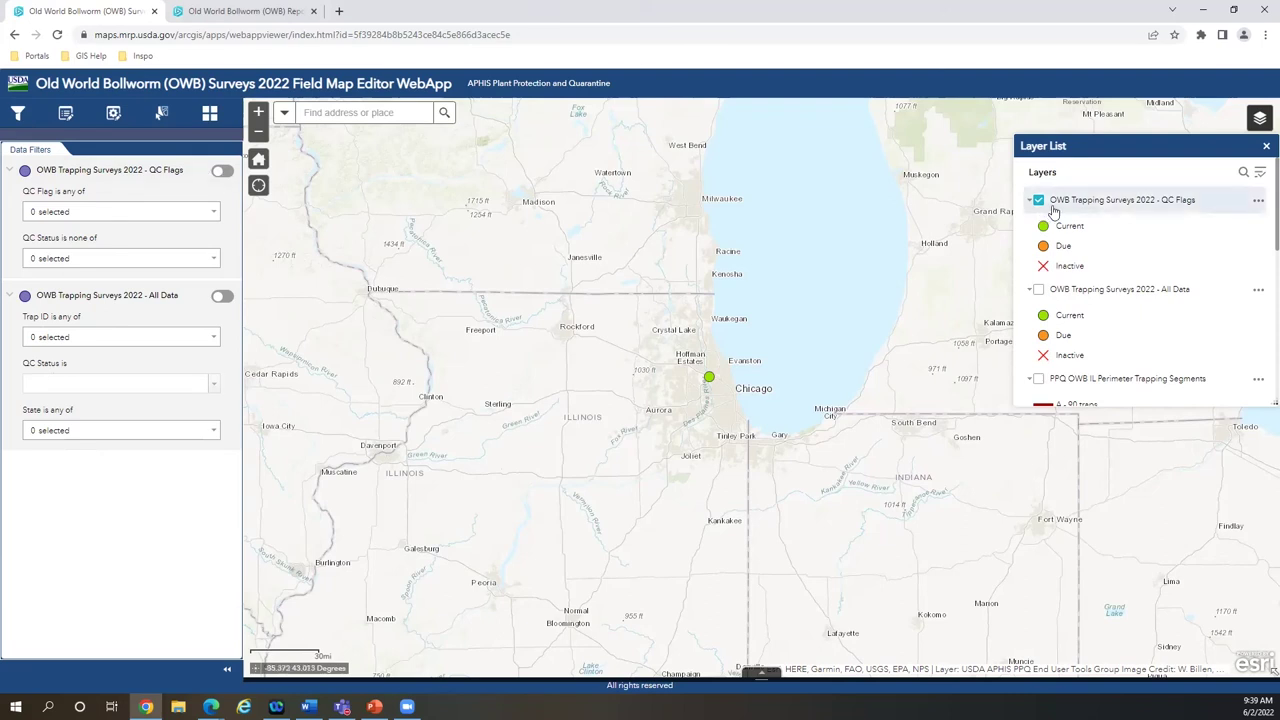
Examine the QC Flag filter choices with the QC Flags filter briefly enabled, and the Trap ID choices of the All Data filter.
left_click(222, 173)
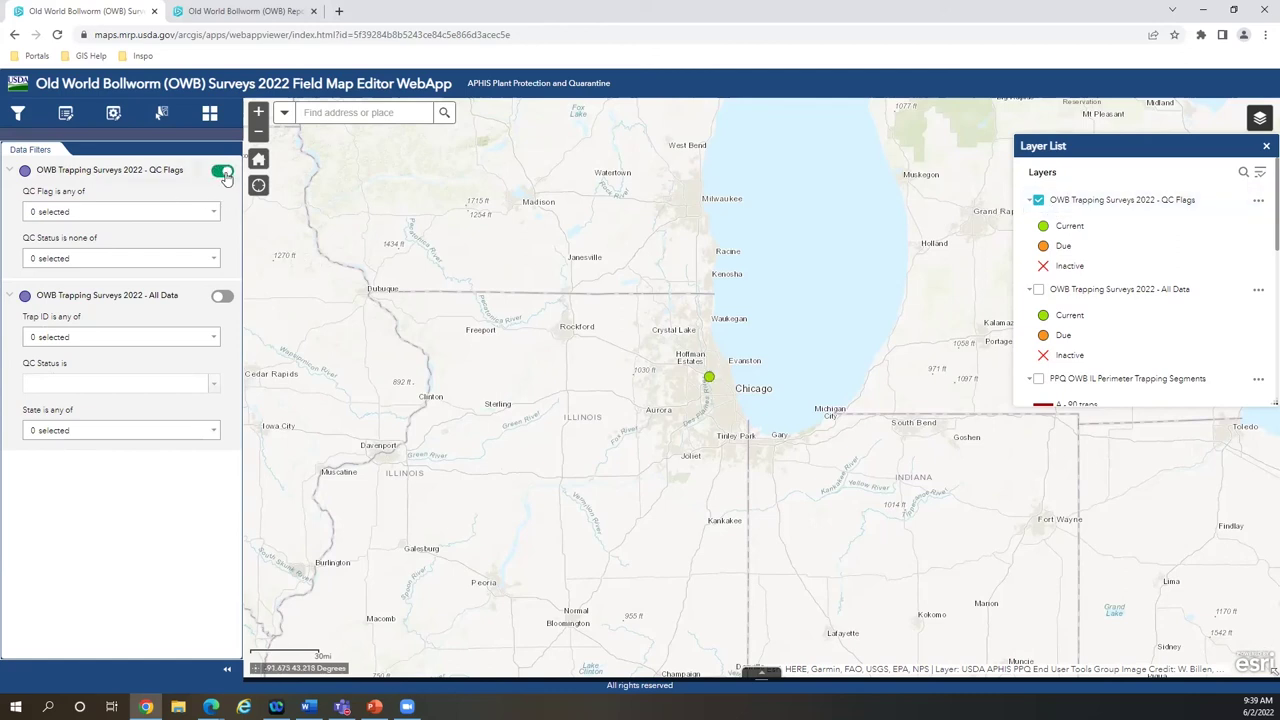
left_click(189, 215)
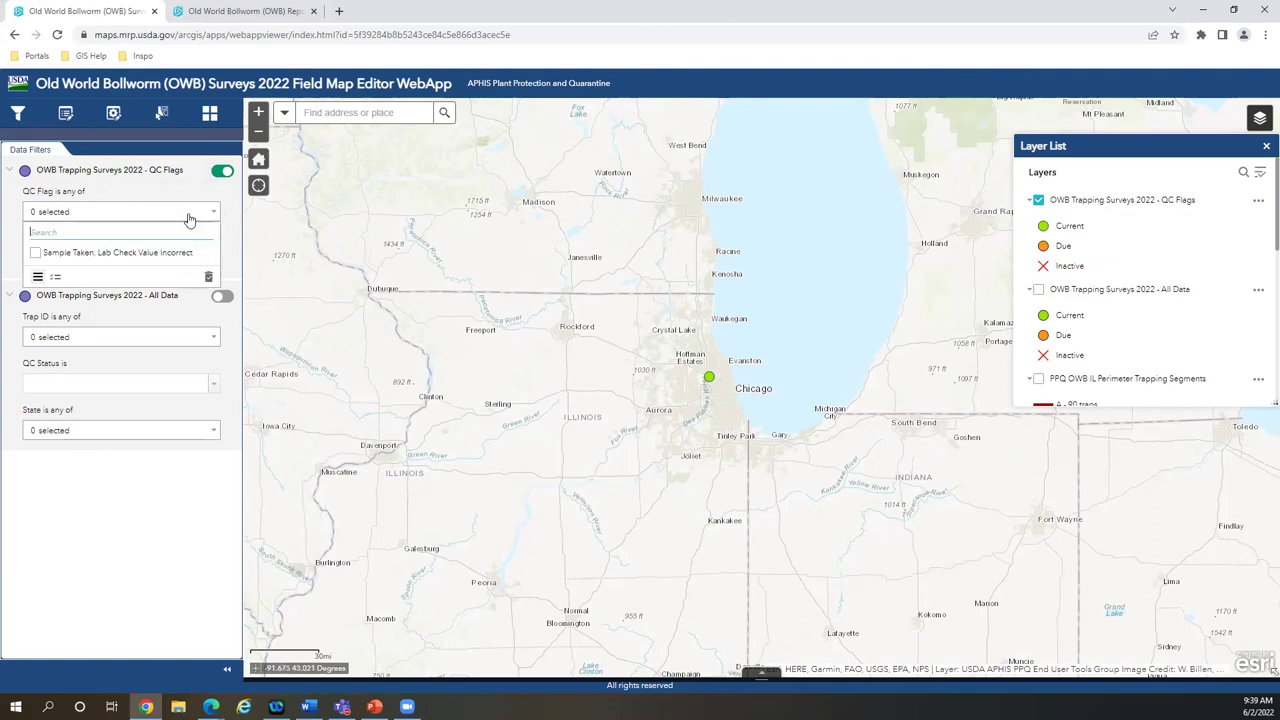
left_click(105, 212)
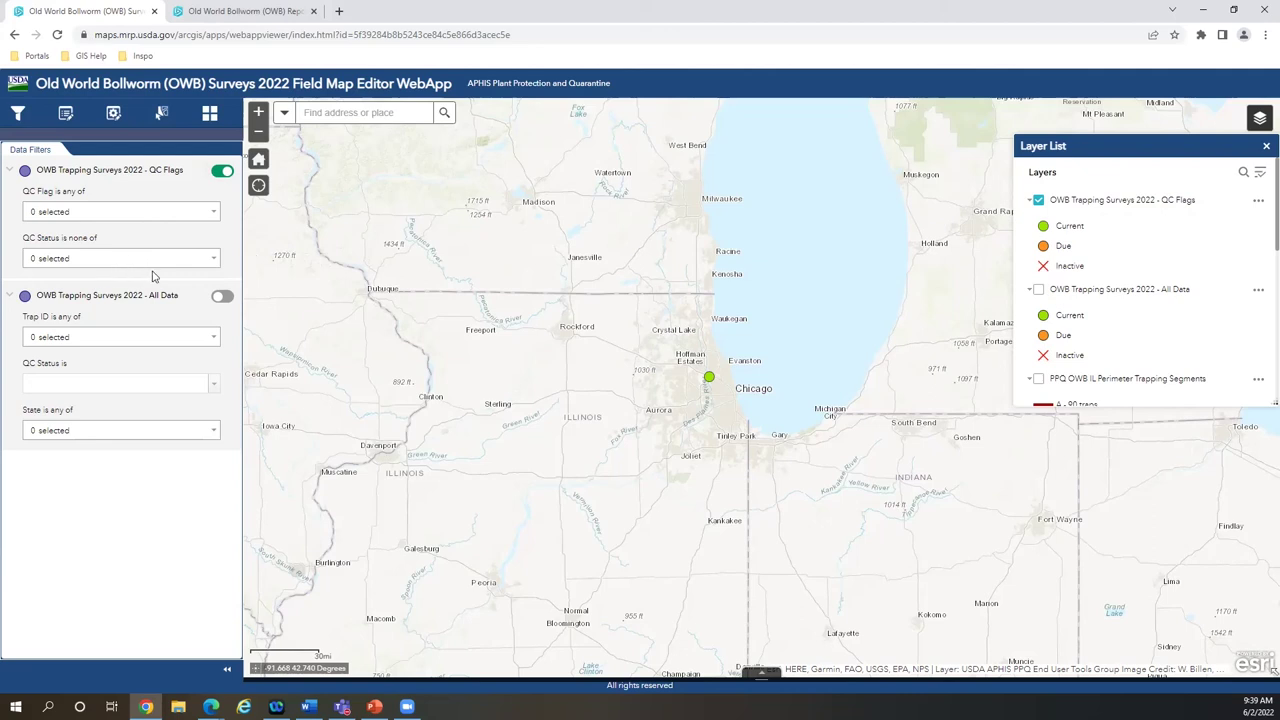
left_click(226, 176)
left_click(213, 339)
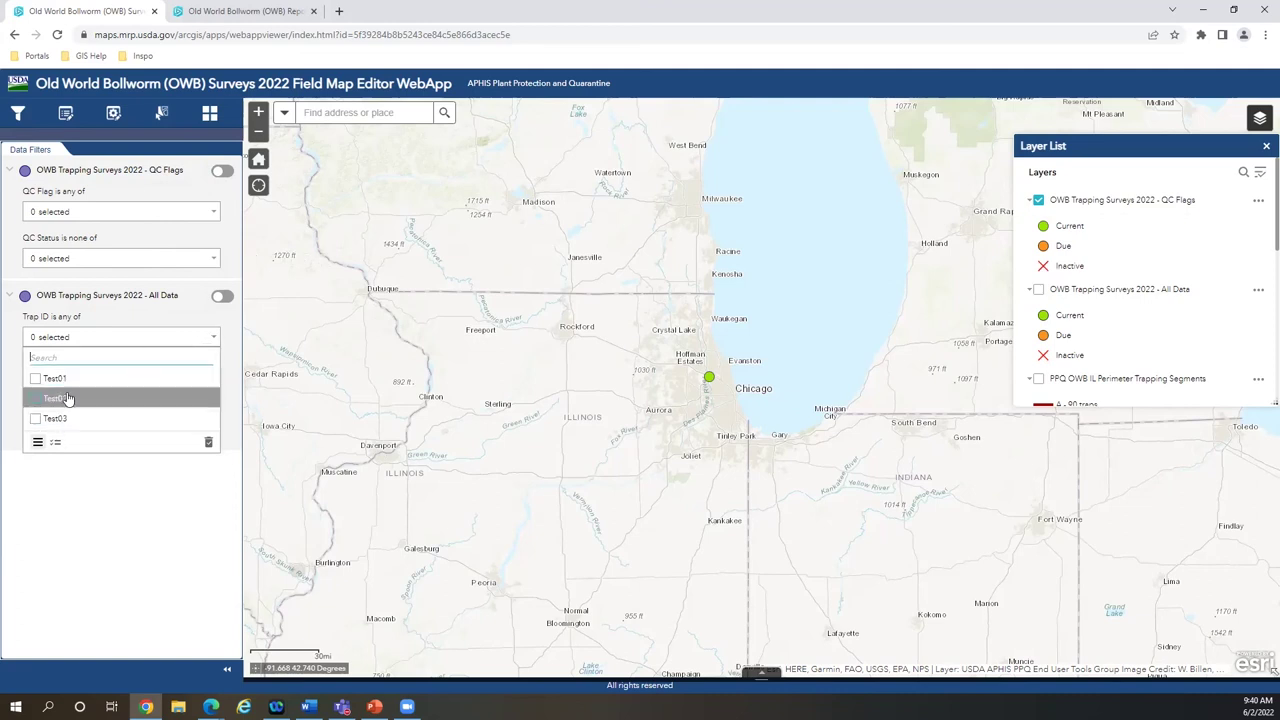
left_click(236, 366)
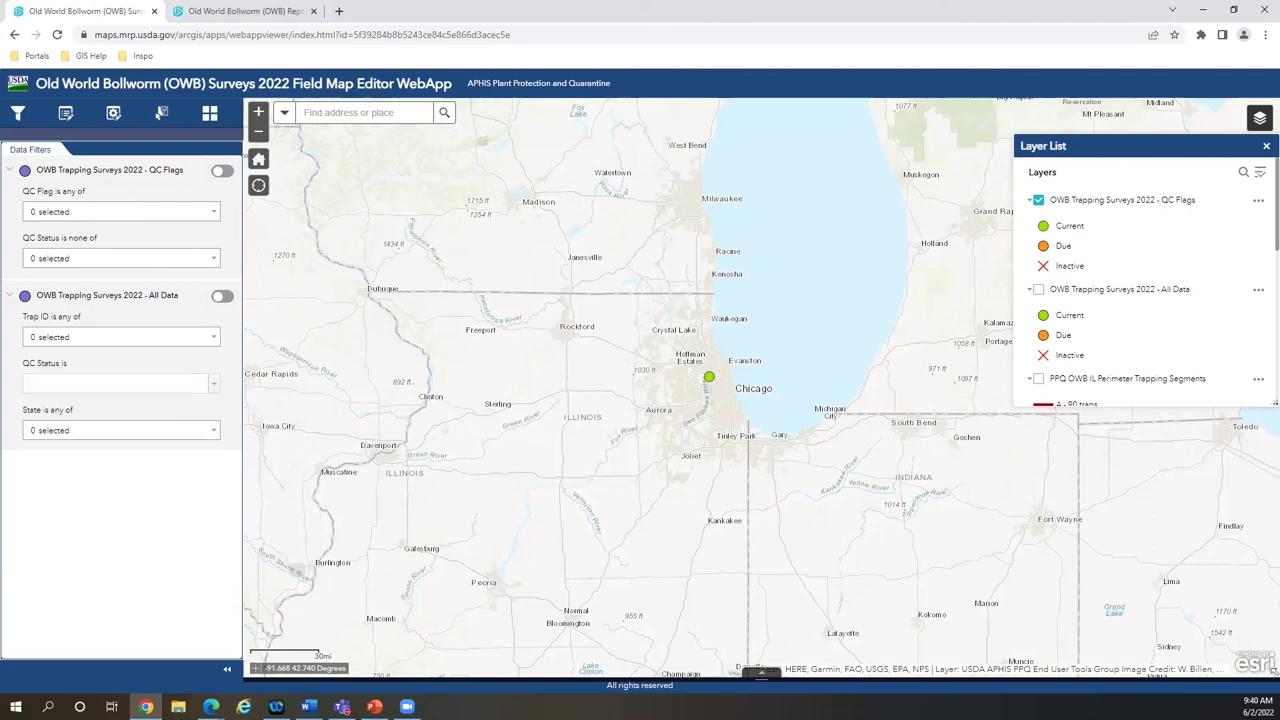
Open the flagged trap point near Chicago for editing and bring up its related OWB Trapping Survey Activities 2022 record.
left_click(68, 116)
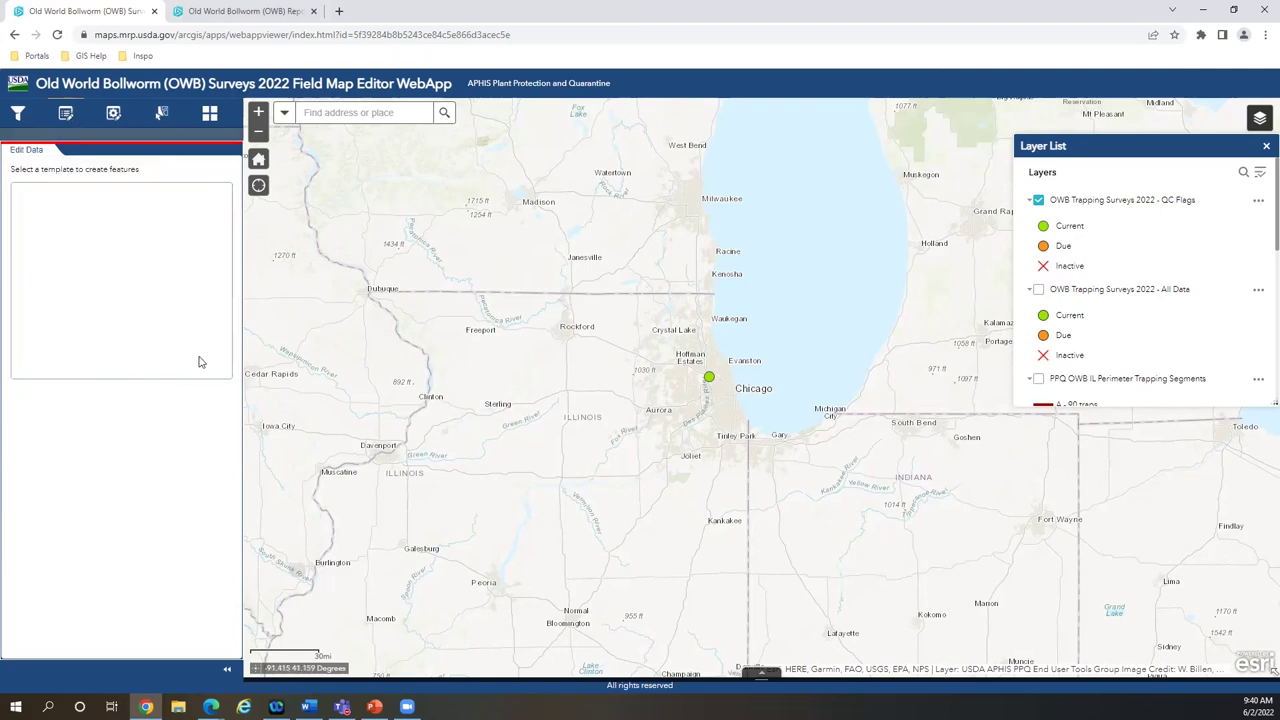
left_click(709, 379)
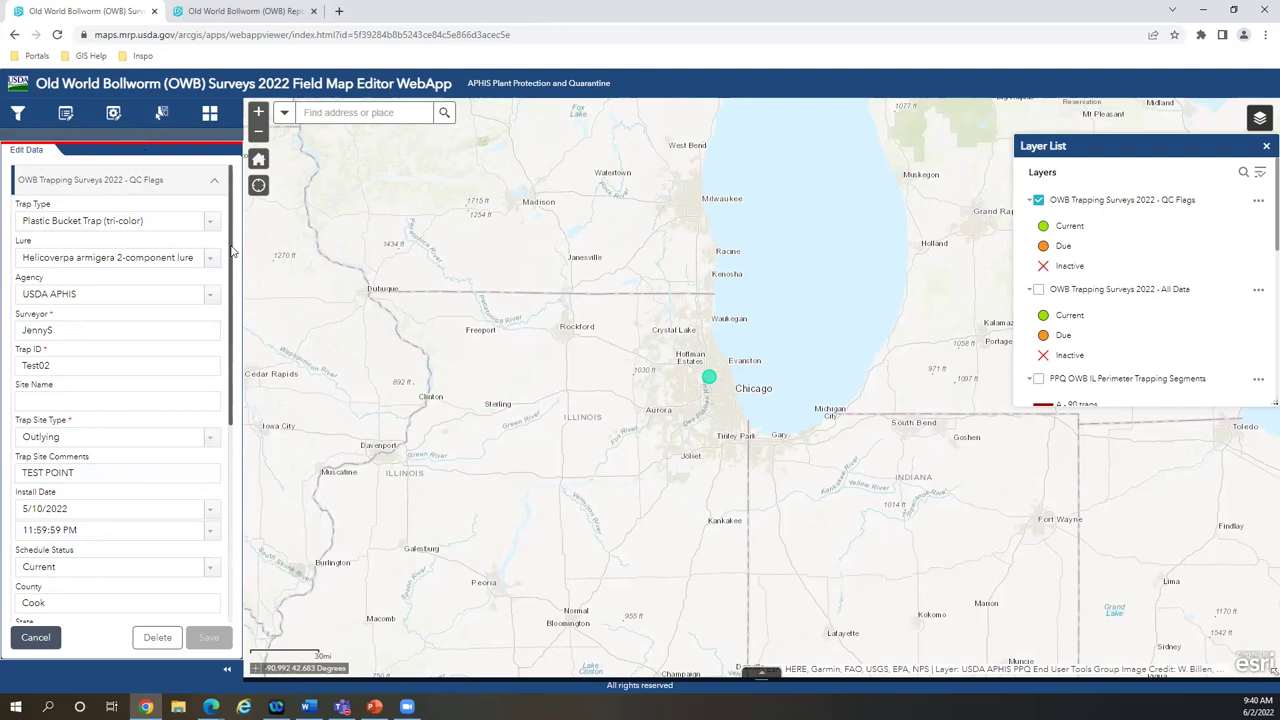
left_click_drag(232, 251, 208, 457)
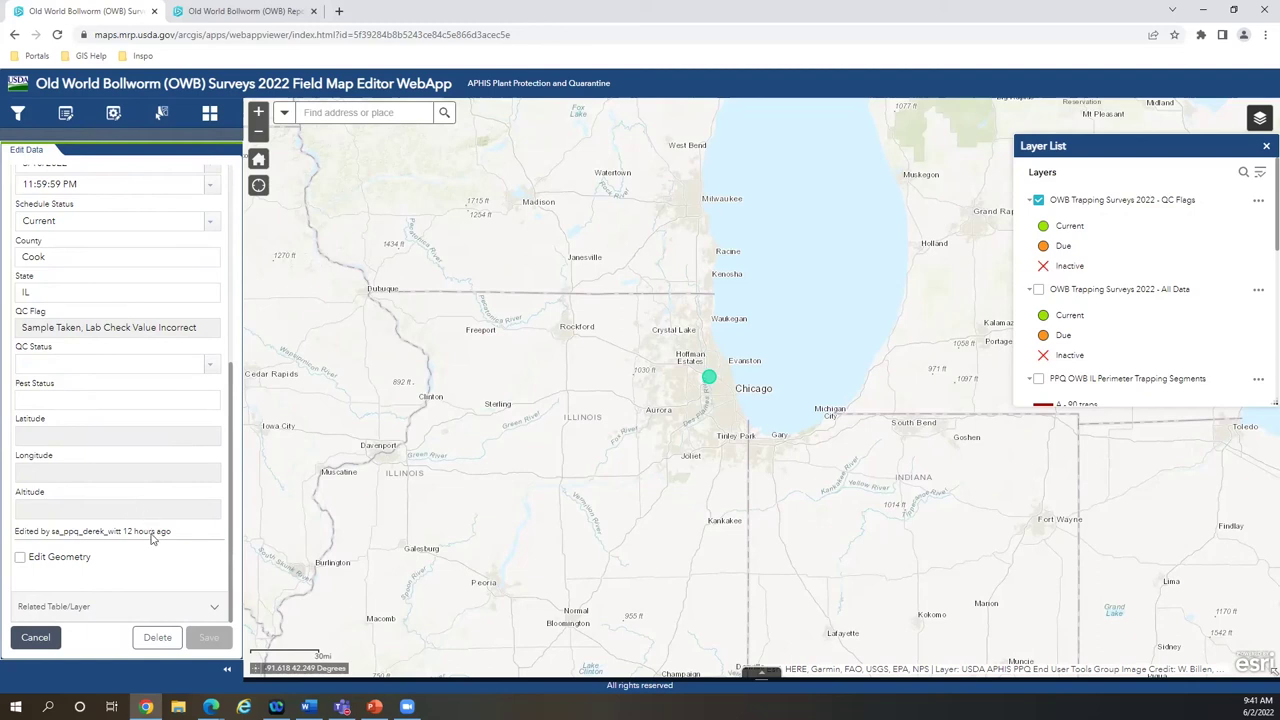
left_click(81, 611)
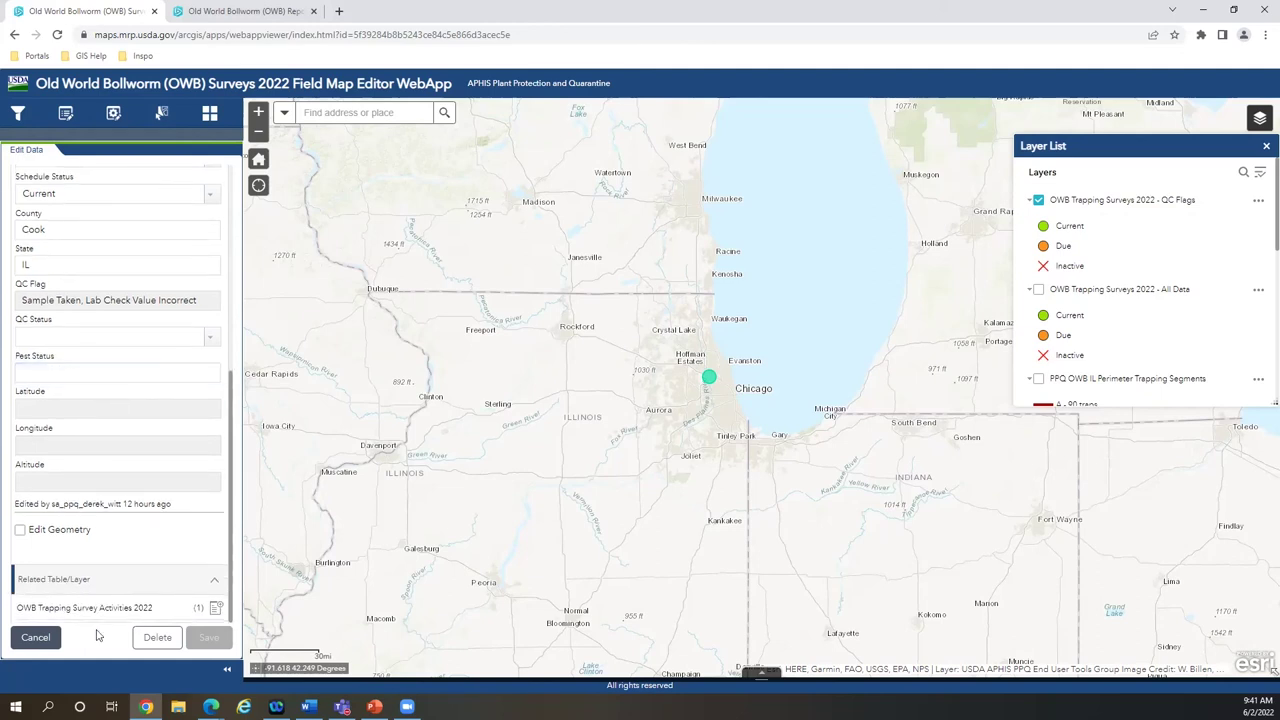
left_click(152, 609)
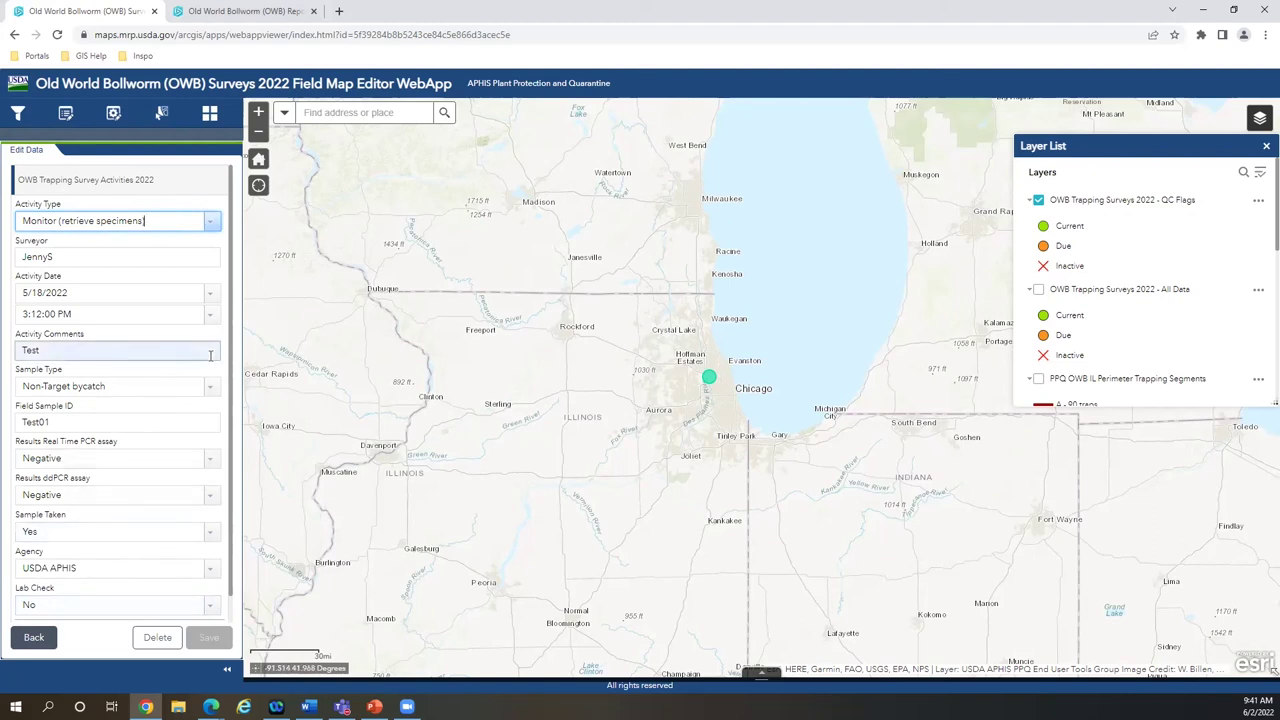
Set Lab Check to Yes in the trapping survey activity record and save the edit.
scroll(193, 367, "down", 1)
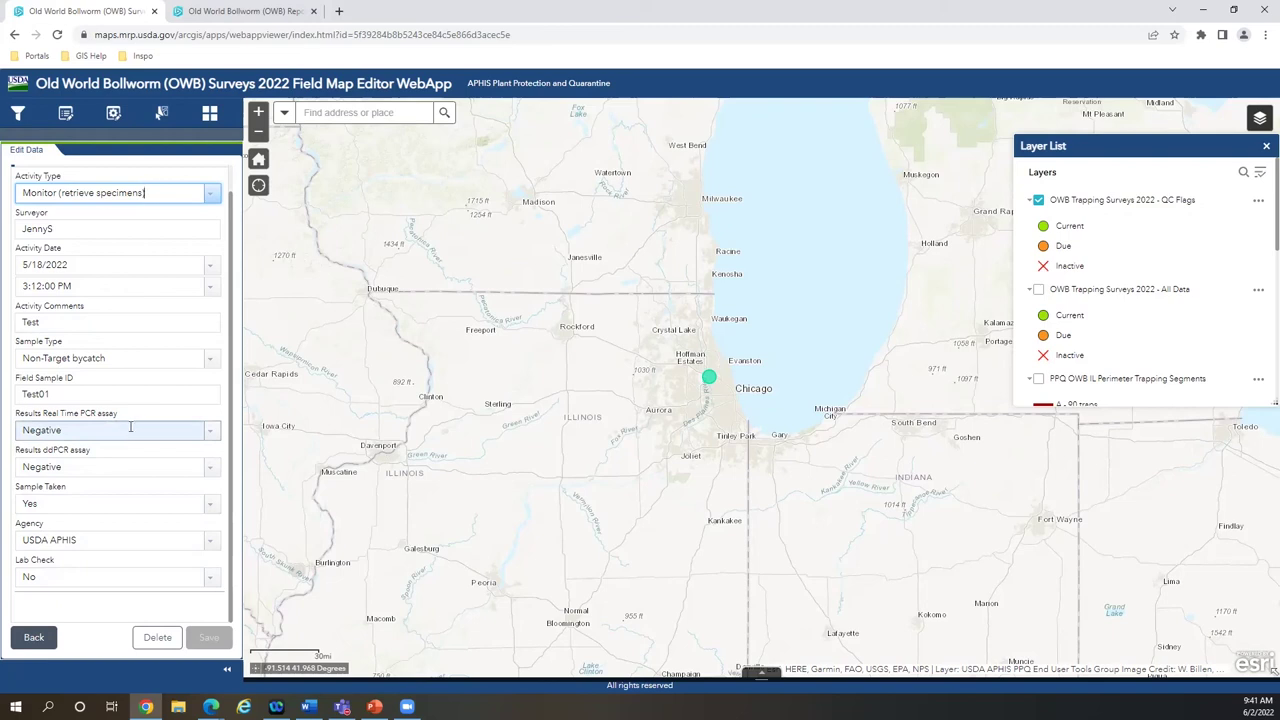
left_click(232, 437)
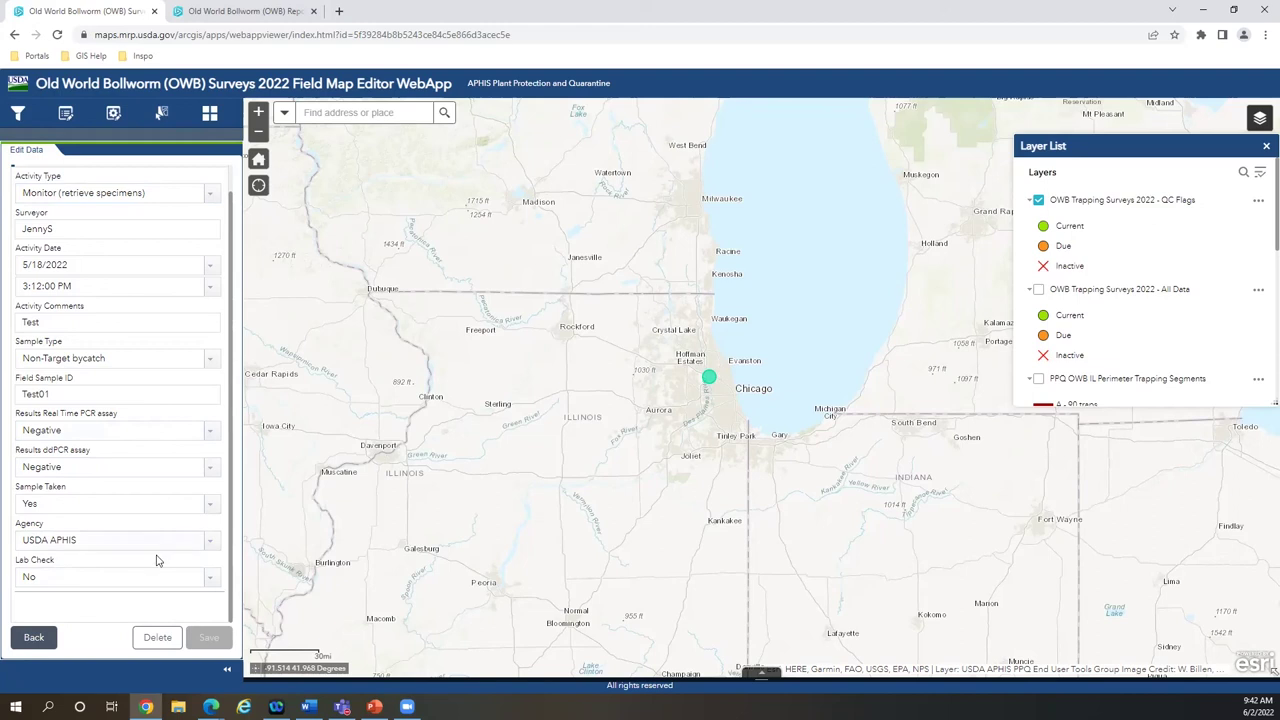
left_click(210, 577)
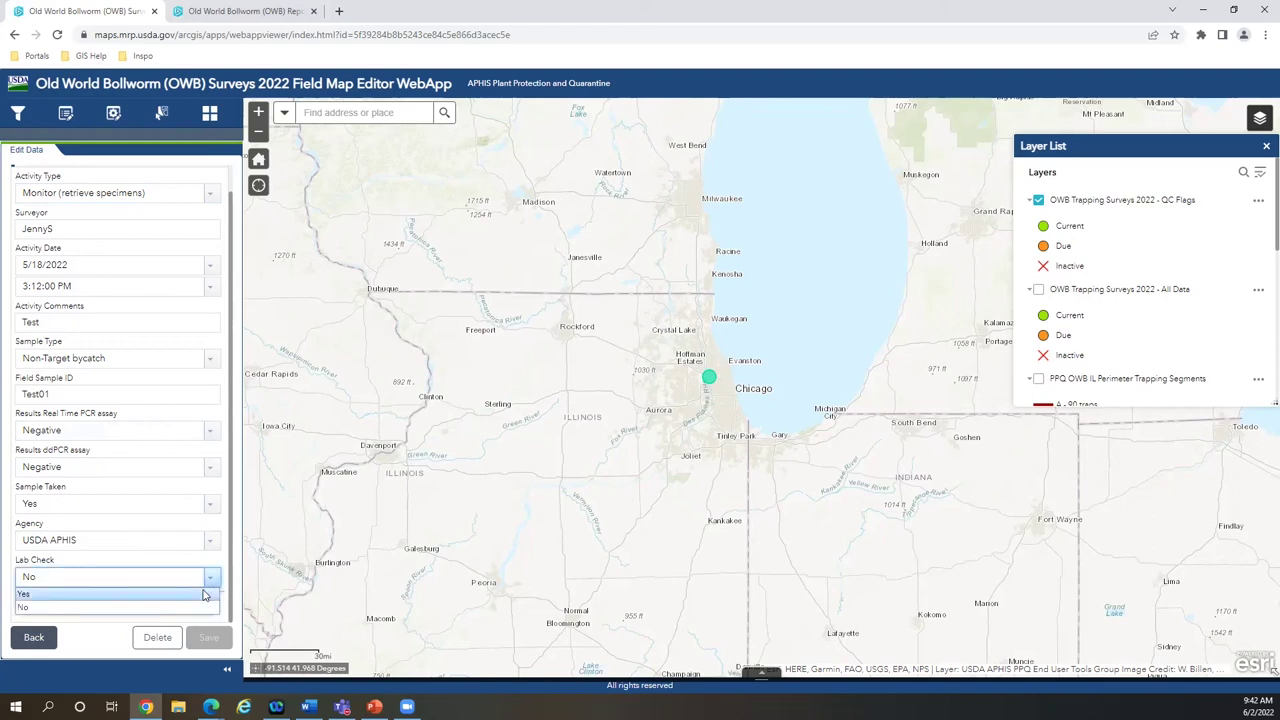
left_click(205, 596)
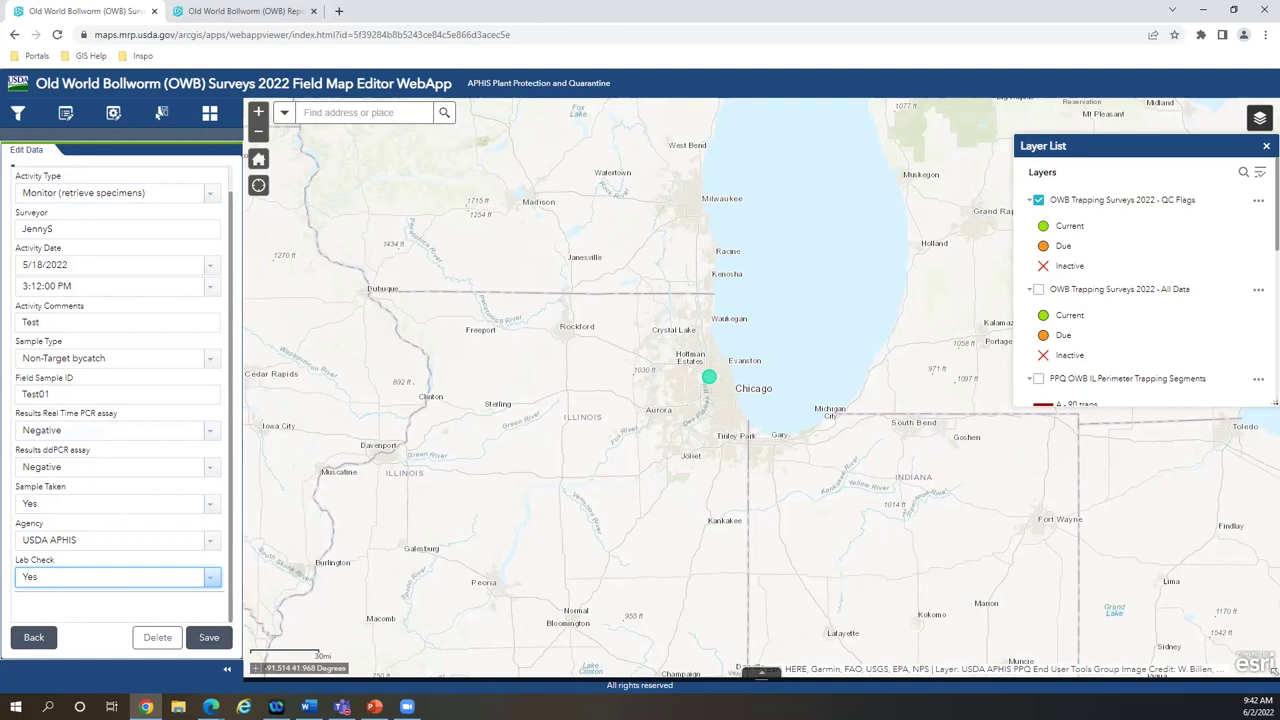
left_click(199, 640)
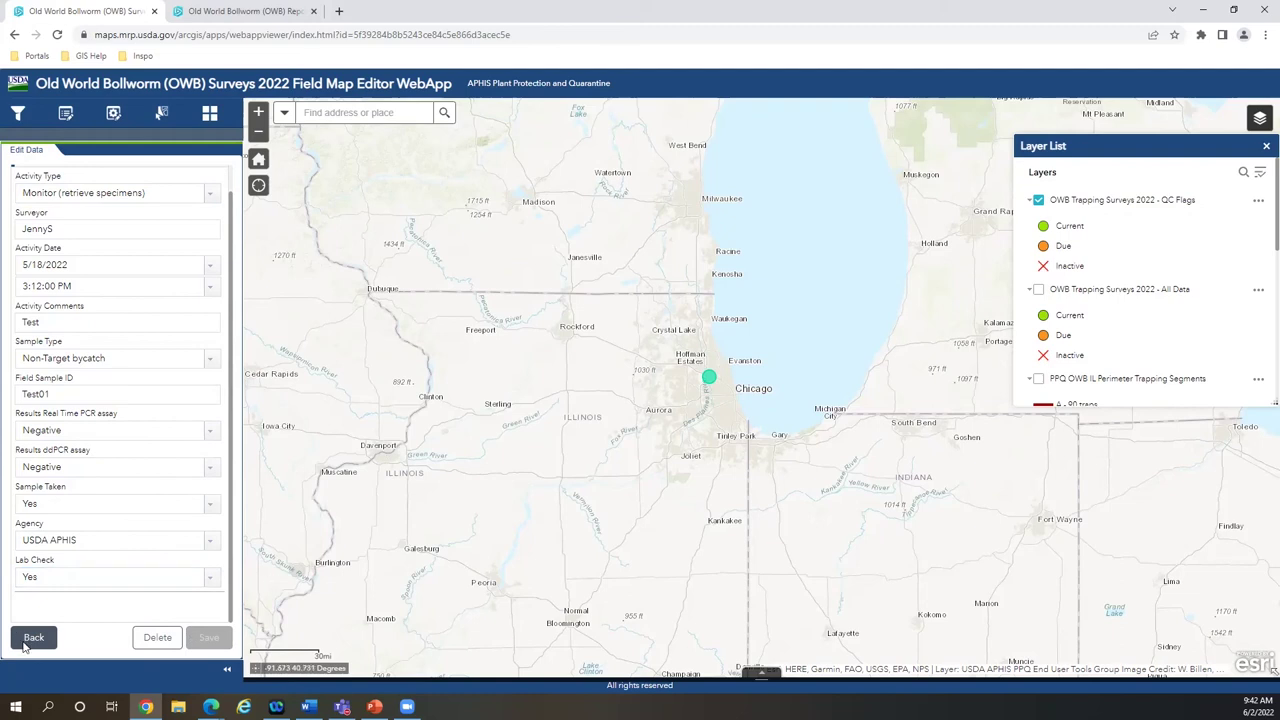
Return to the trap's own record, check its QC Flag and QC Status fields, and close the record.
left_click(40, 630)
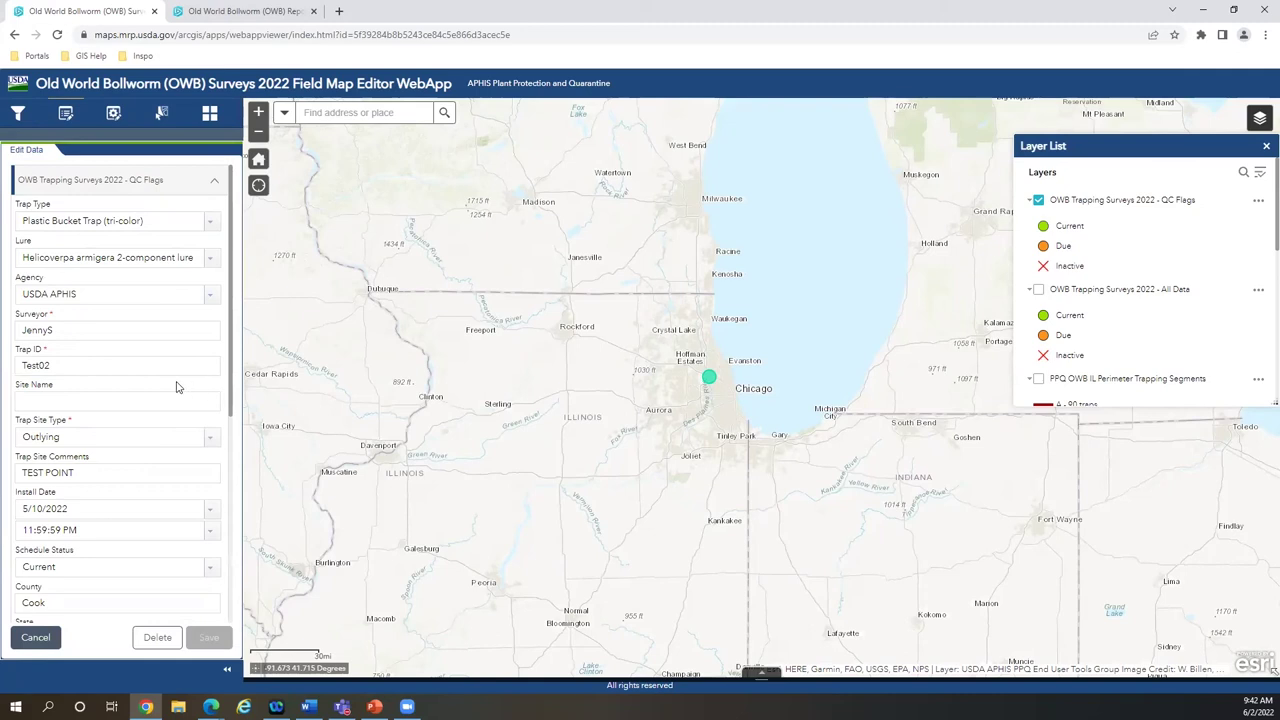
scroll(165, 382, "down", 3)
scroll(159, 376, "up", 1)
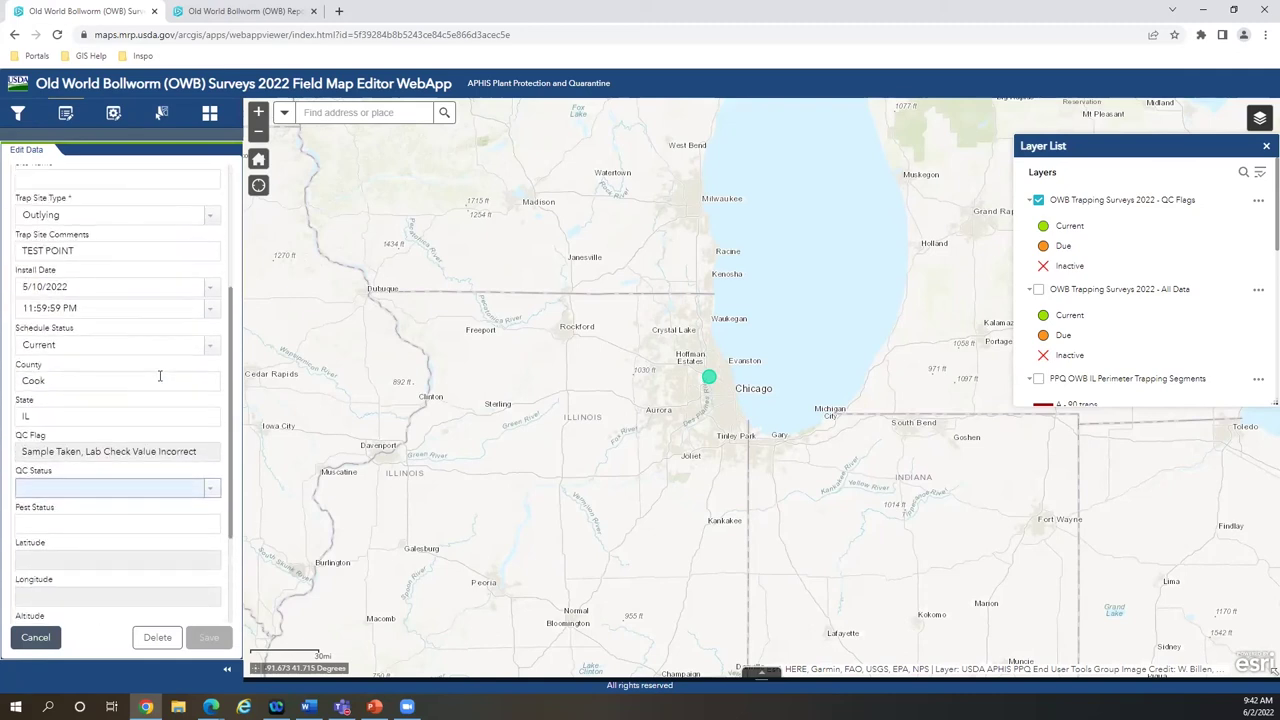
scroll(159, 376, "up", 2)
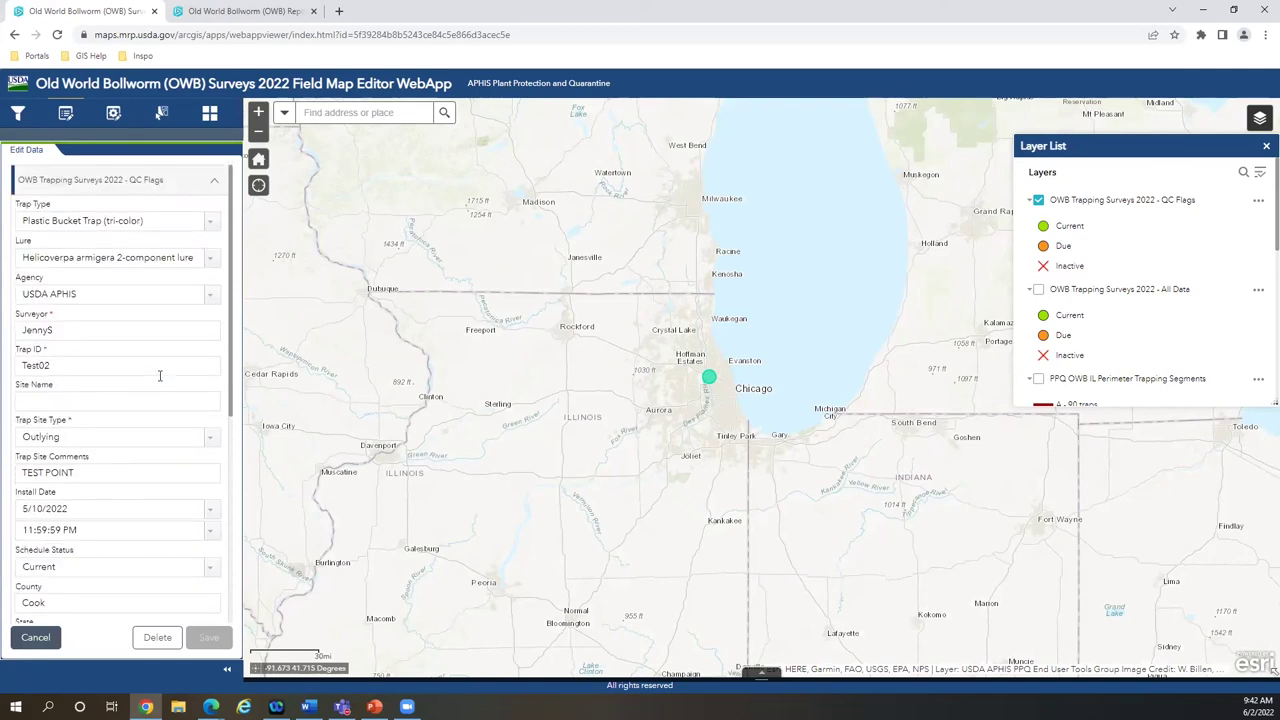
scroll(149, 289, "down", 3)
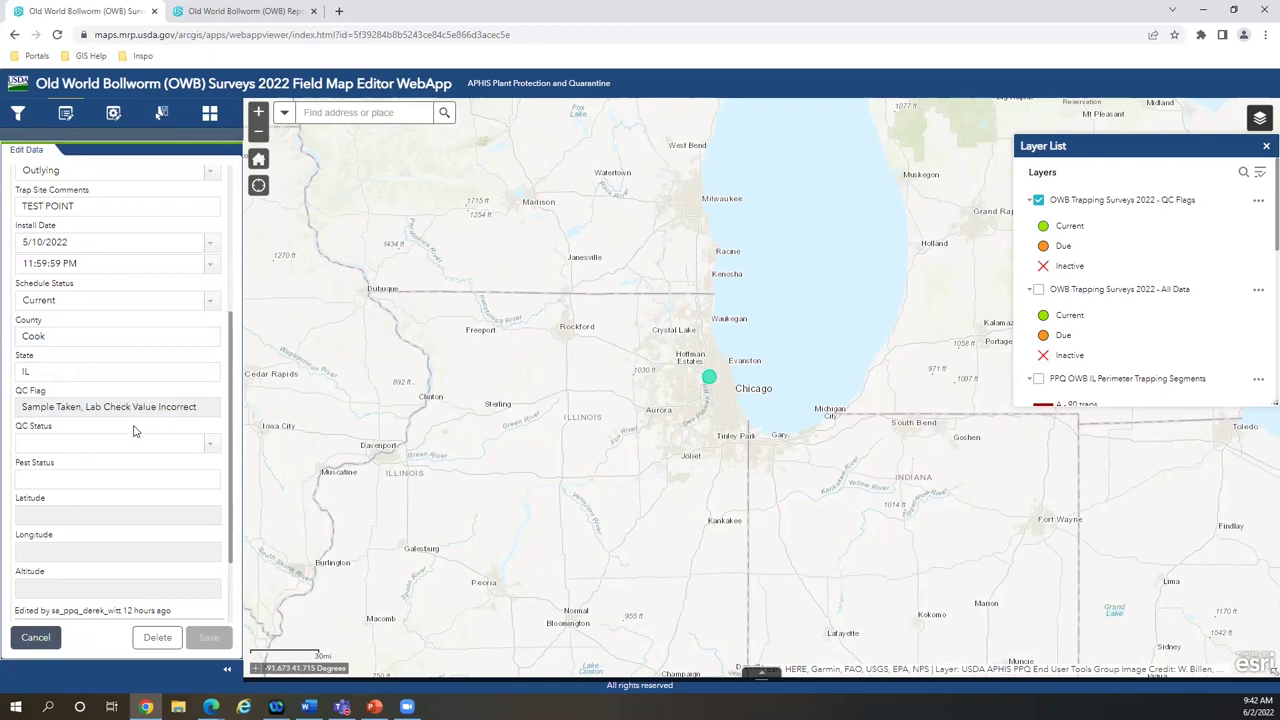
left_click(57, 483)
left_click(48, 639)
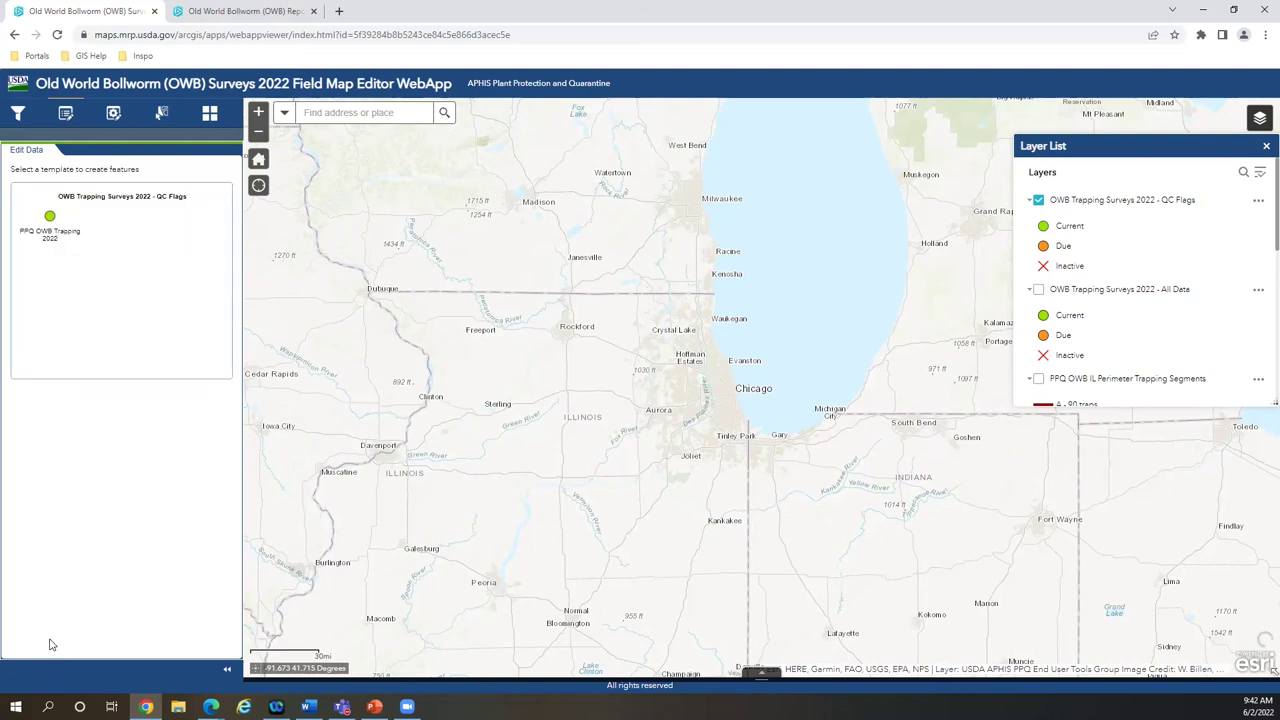
Refresh the QC Flags layer so the trap point is redrawn on the map, and return to data editing.
left_click(18, 113)
left_click(65, 113)
left_click(1039, 200)
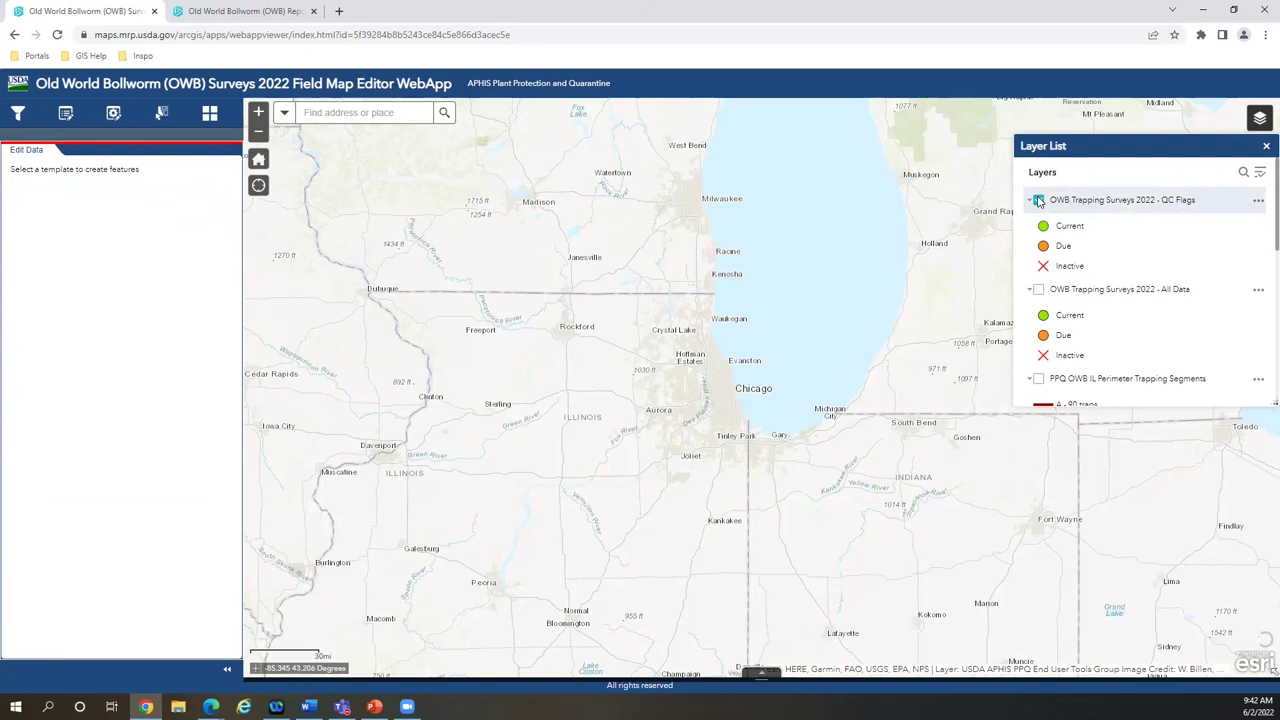
left_click(18, 113)
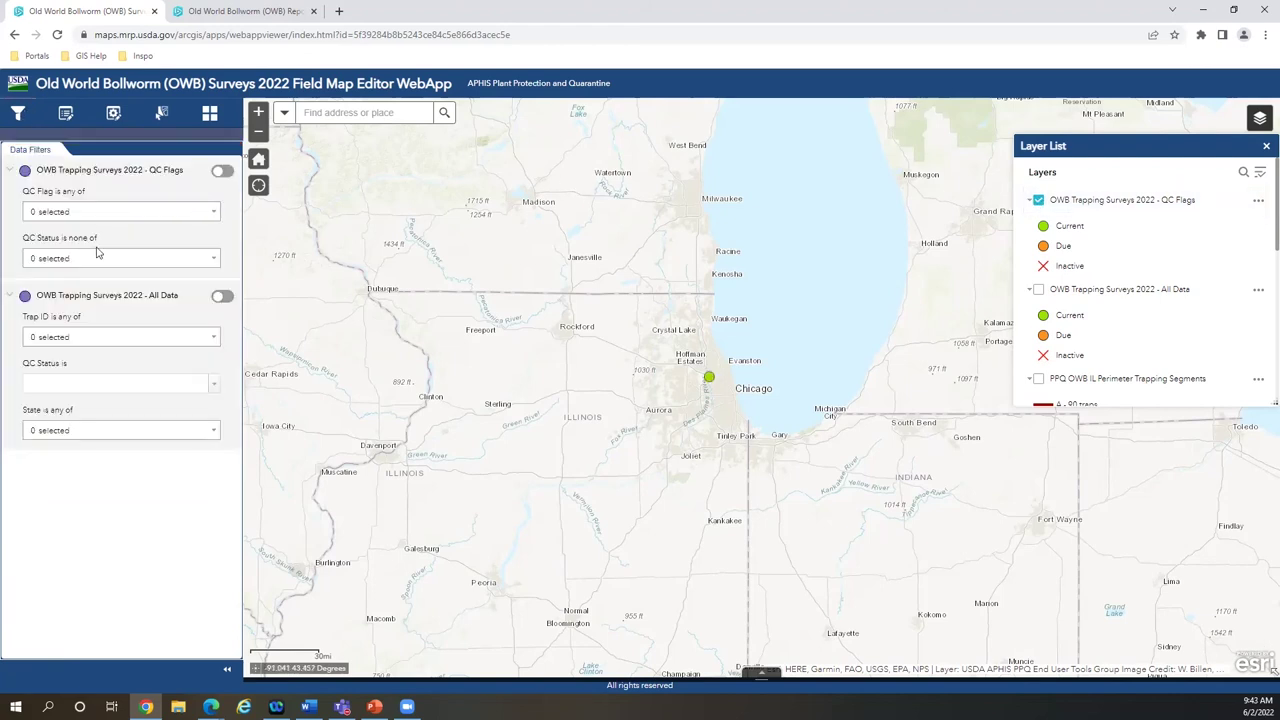
left_click(66, 113)
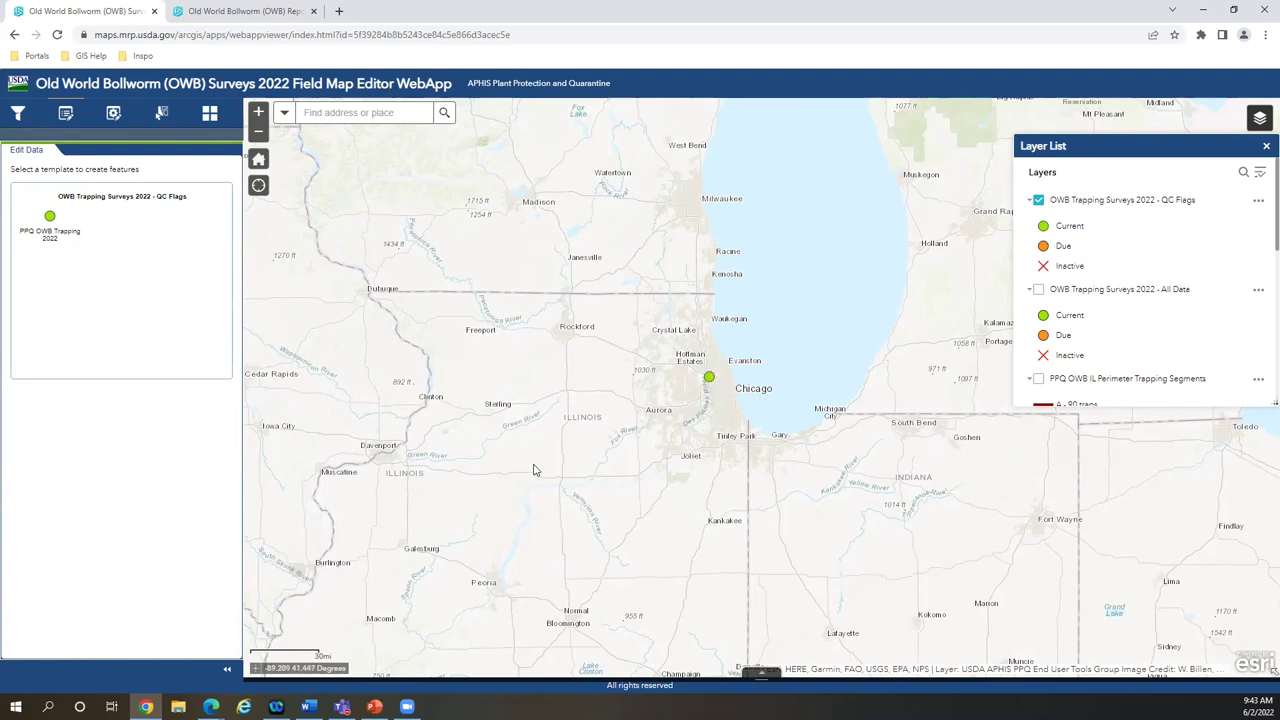
Set QC Status to "Complete, no exceptions" on the flagged trap point near Chicago, then close its record and save the feature.
left_click(709, 379)
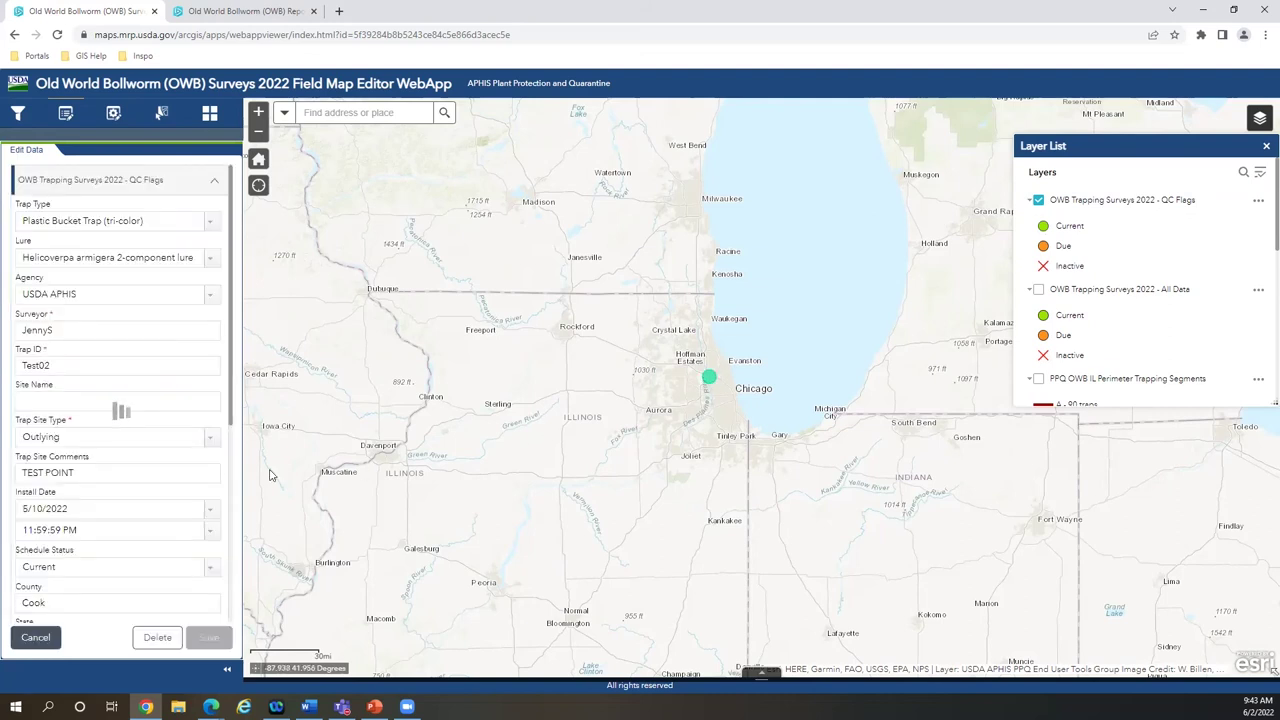
scroll(150, 455, "down", 4)
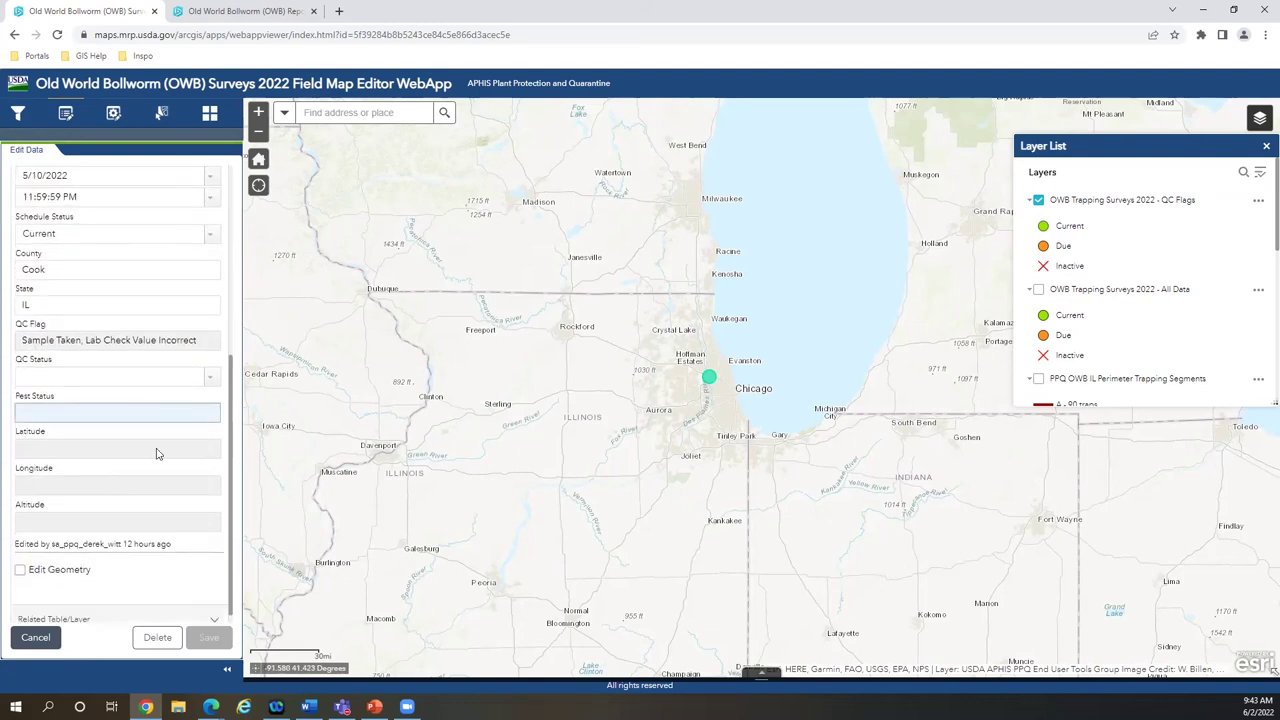
left_click(210, 379)
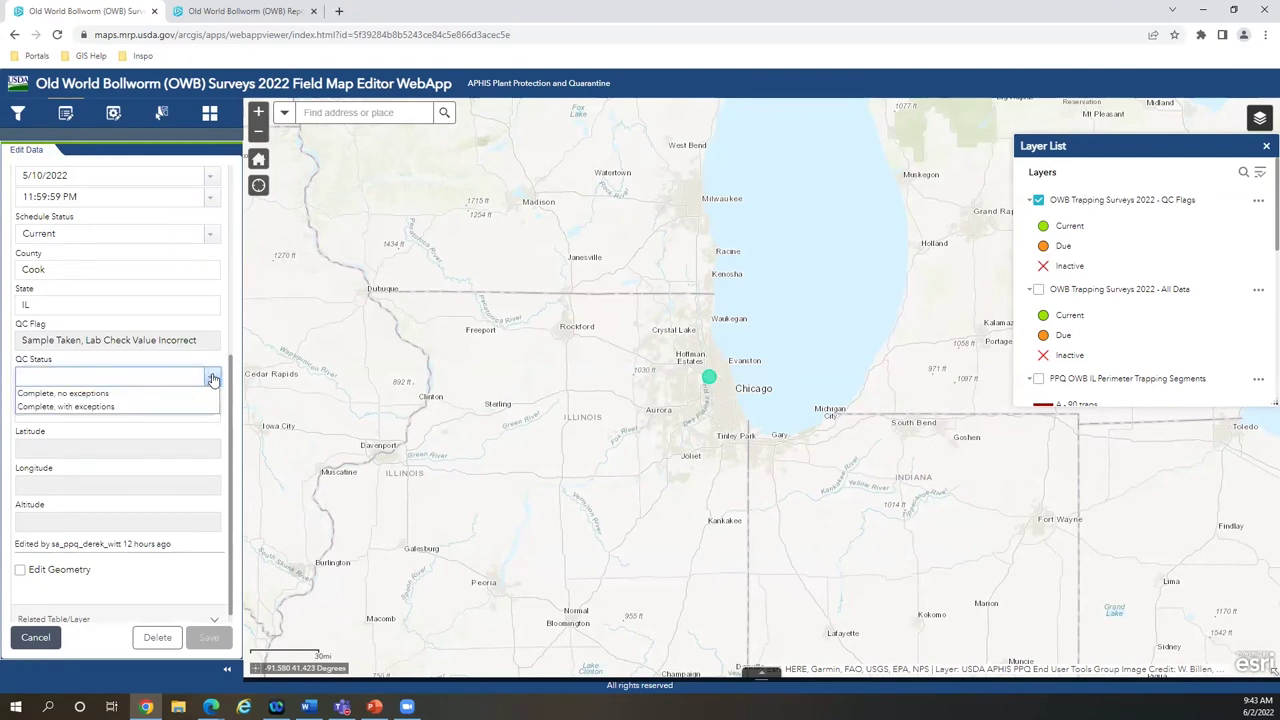
left_click(97, 397)
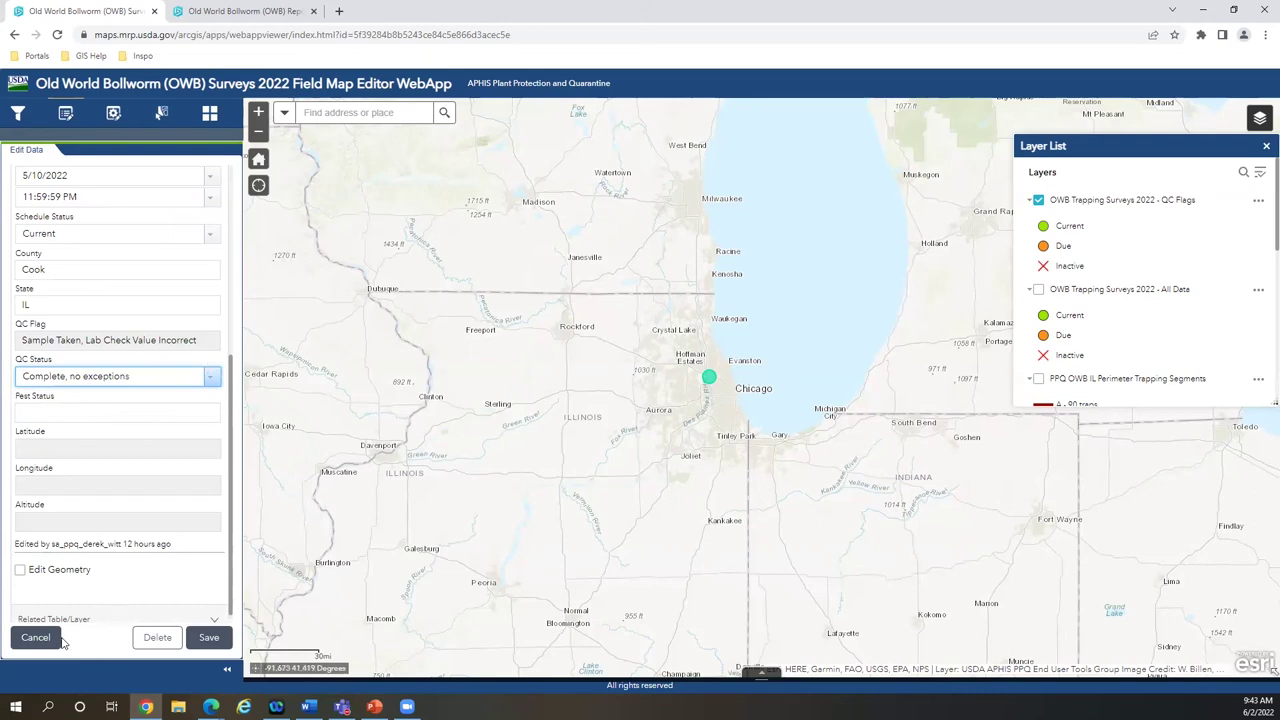
left_click(133, 411)
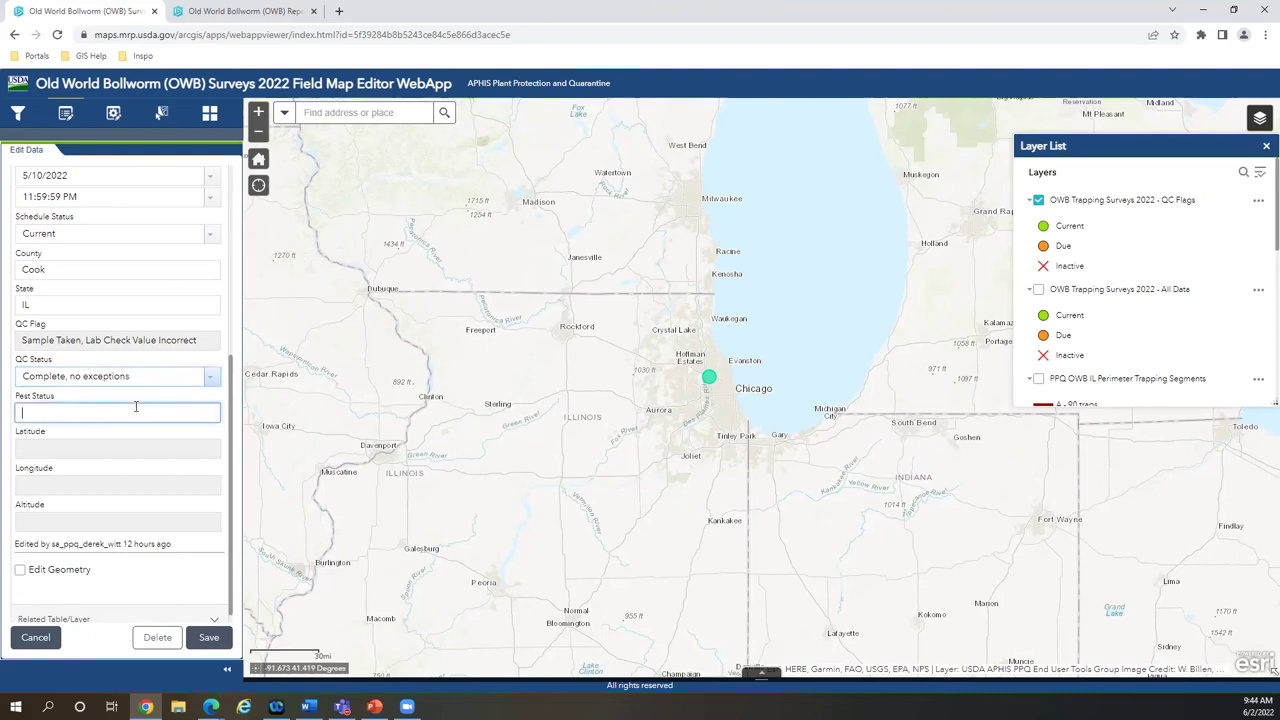
left_click(131, 400)
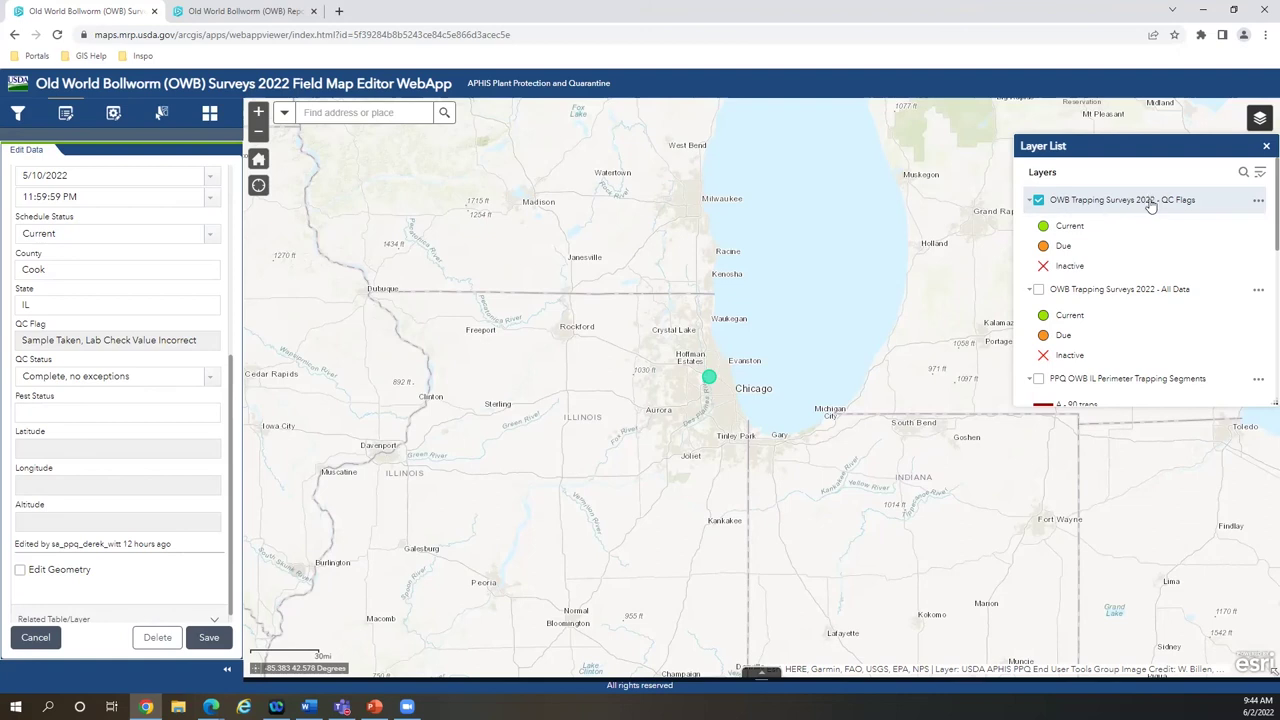
left_click(27, 644)
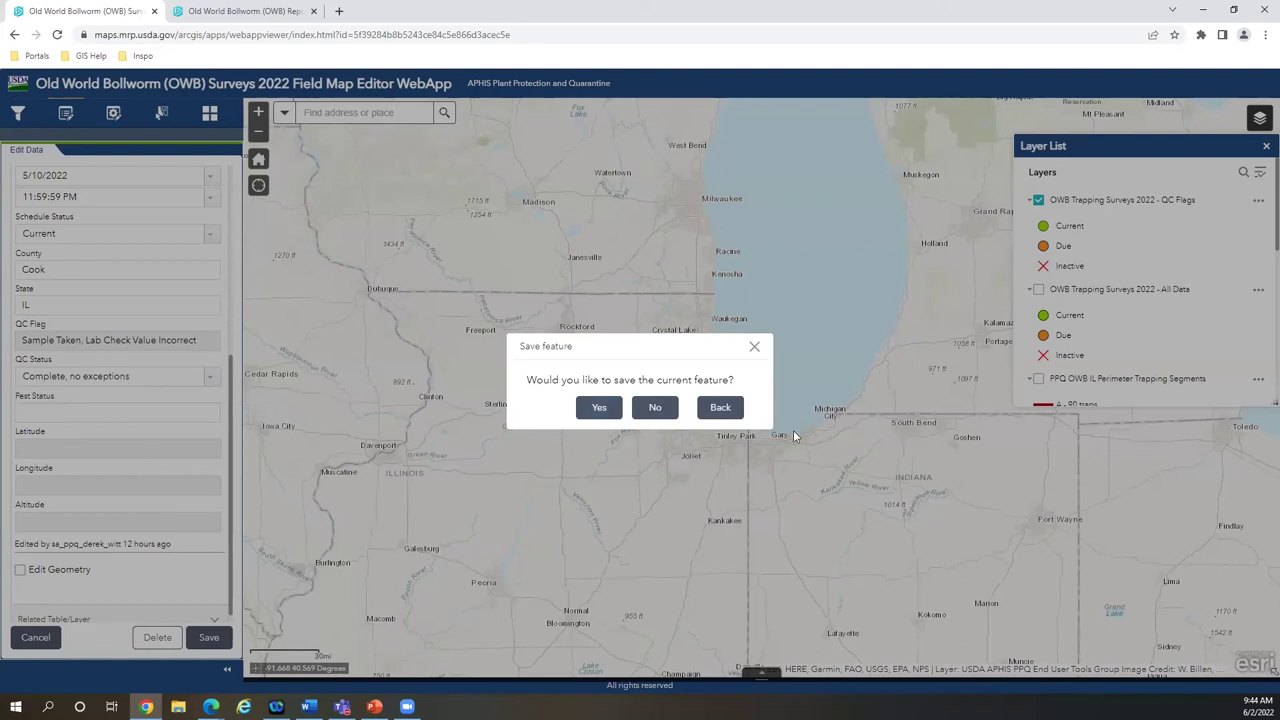
left_click(599, 410)
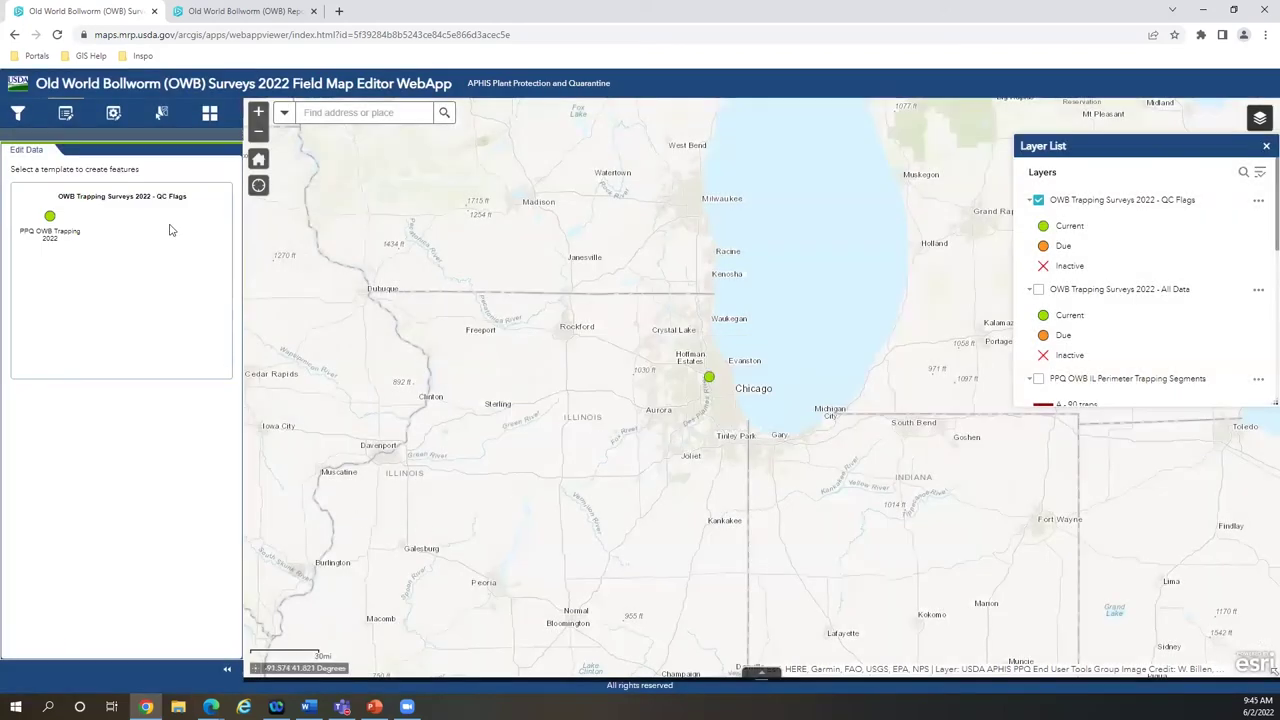
Turn on the data filter for the QC Flags layer, check its QC Status exclusion values, and reload the map editor page.
left_click(17, 113)
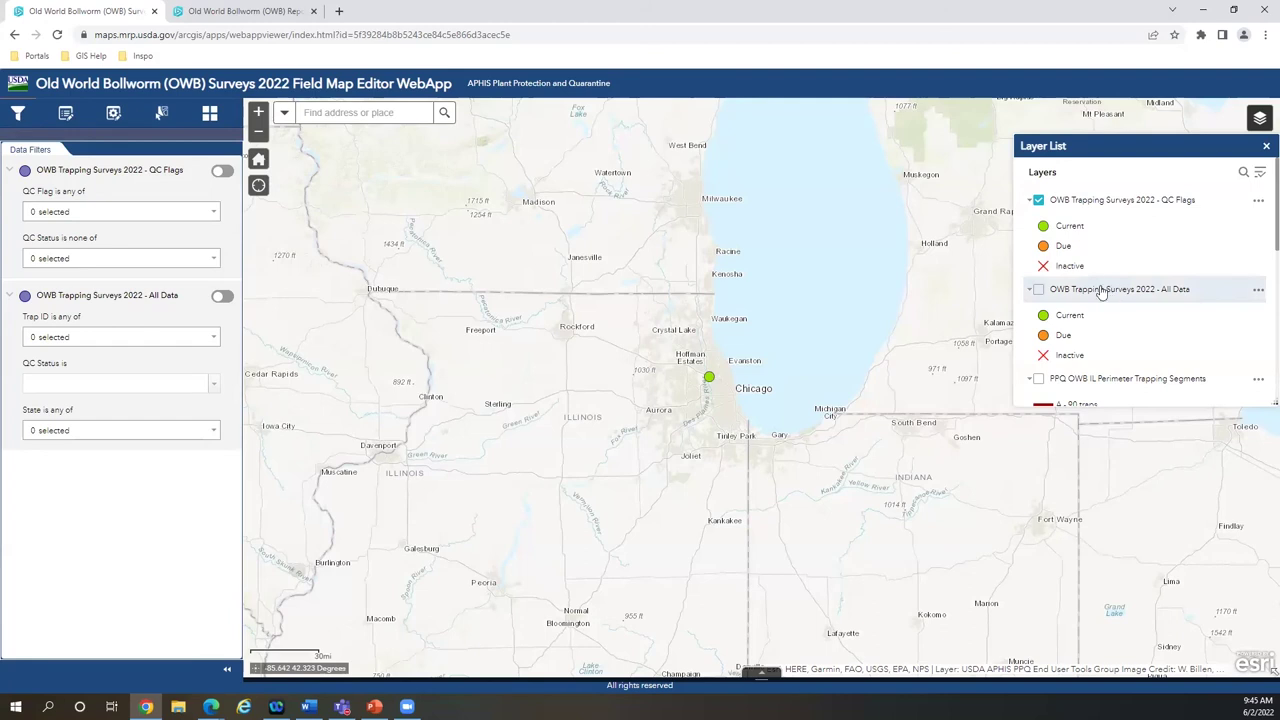
left_click(218, 172)
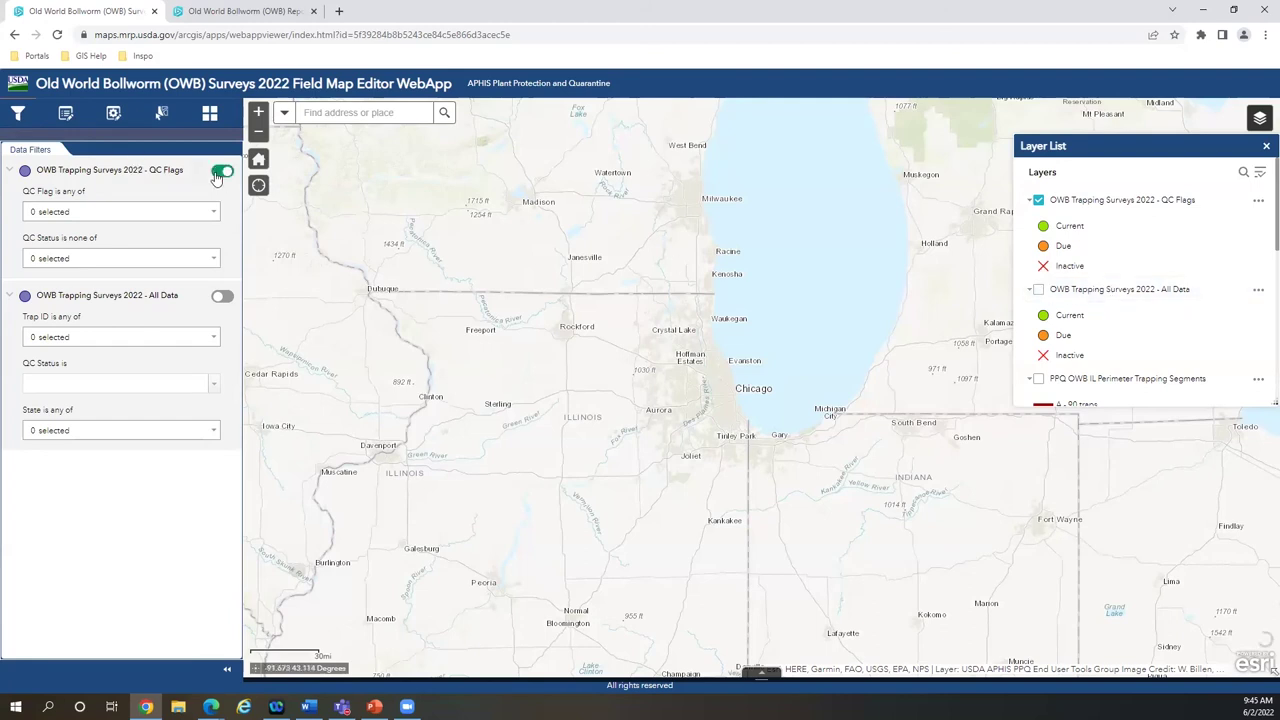
left_click(161, 264)
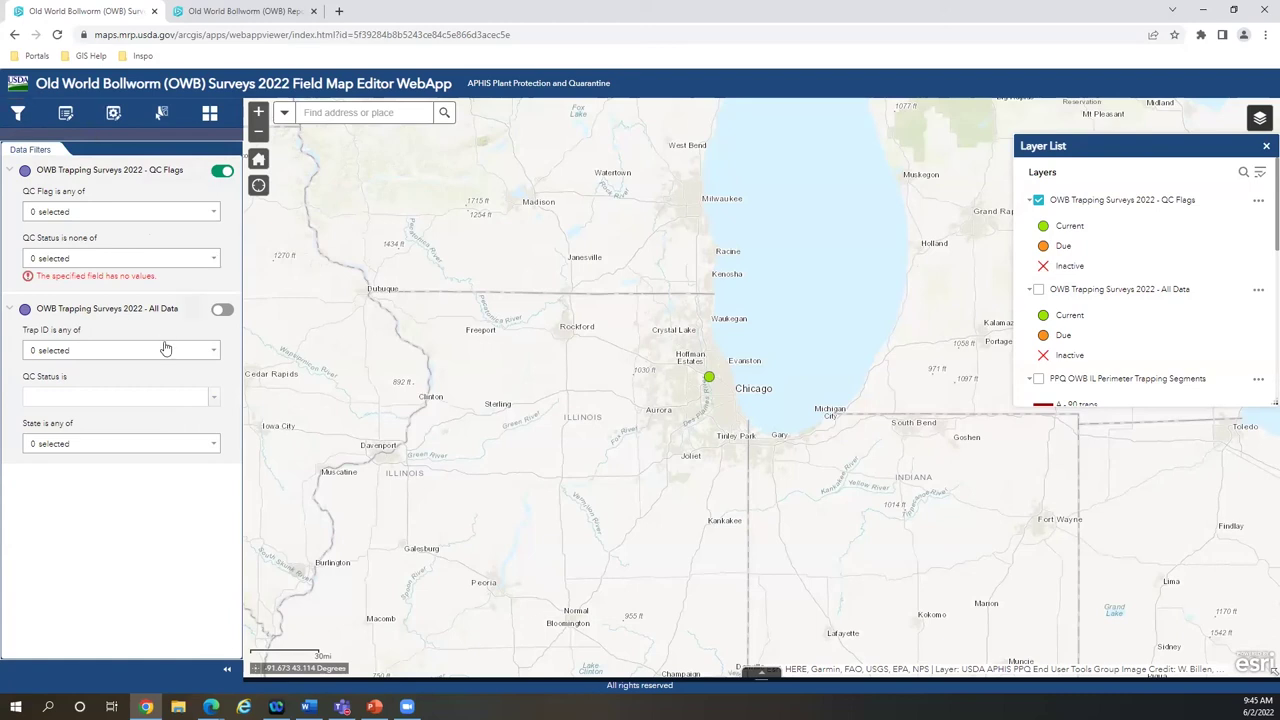
left_click(57, 34)
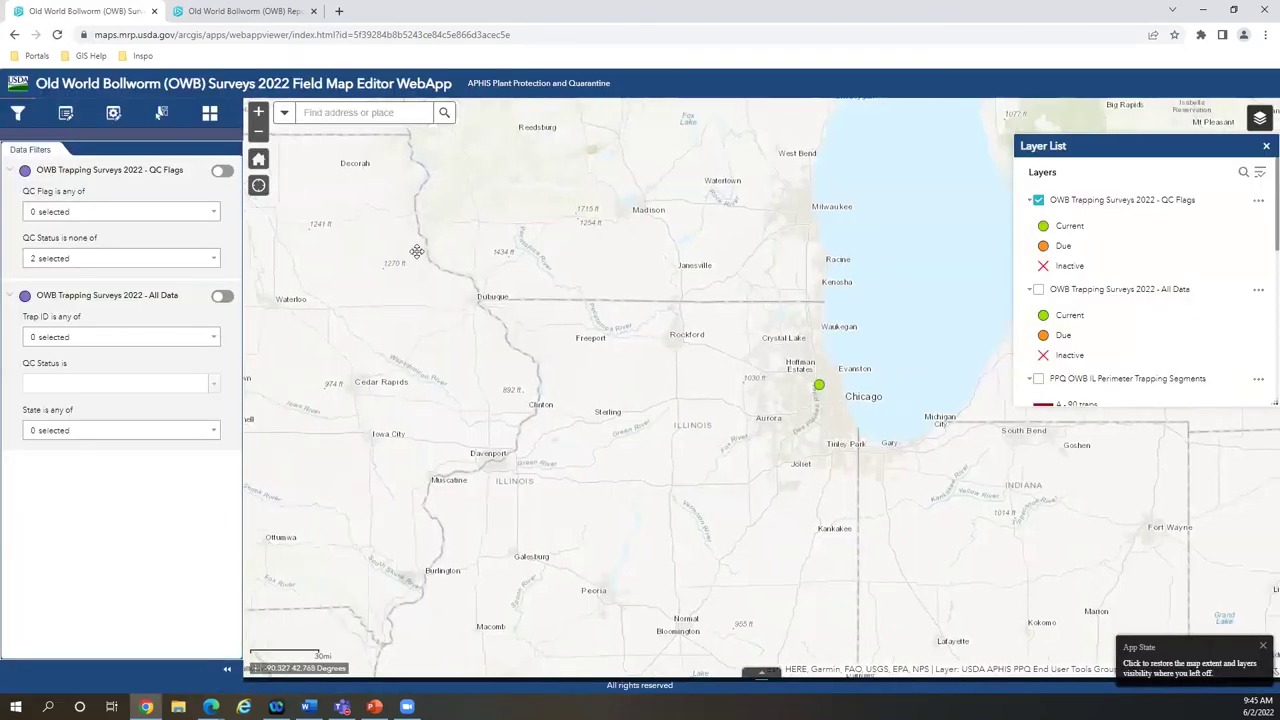
Enable the QC Flags layer filter and remove "Complete, no exceptions" from its excluded QC Status values.
left_click(222, 172)
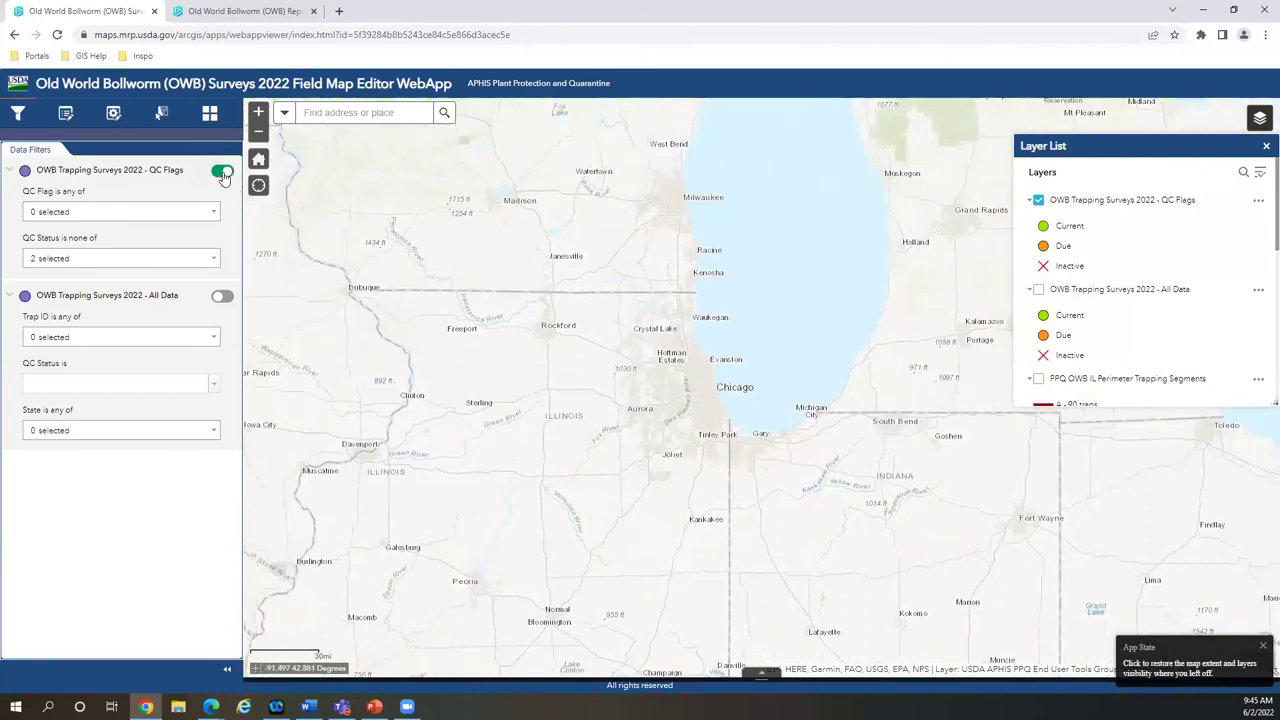
left_click(196, 261)
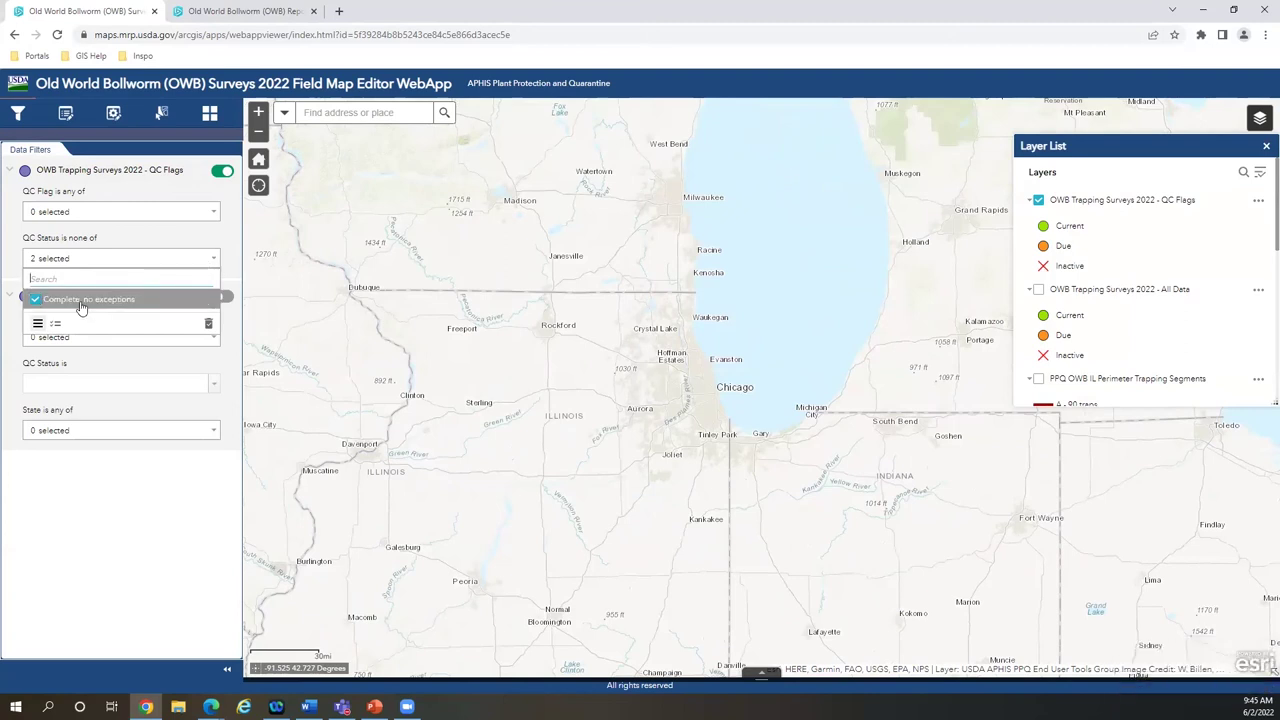
left_click(177, 262)
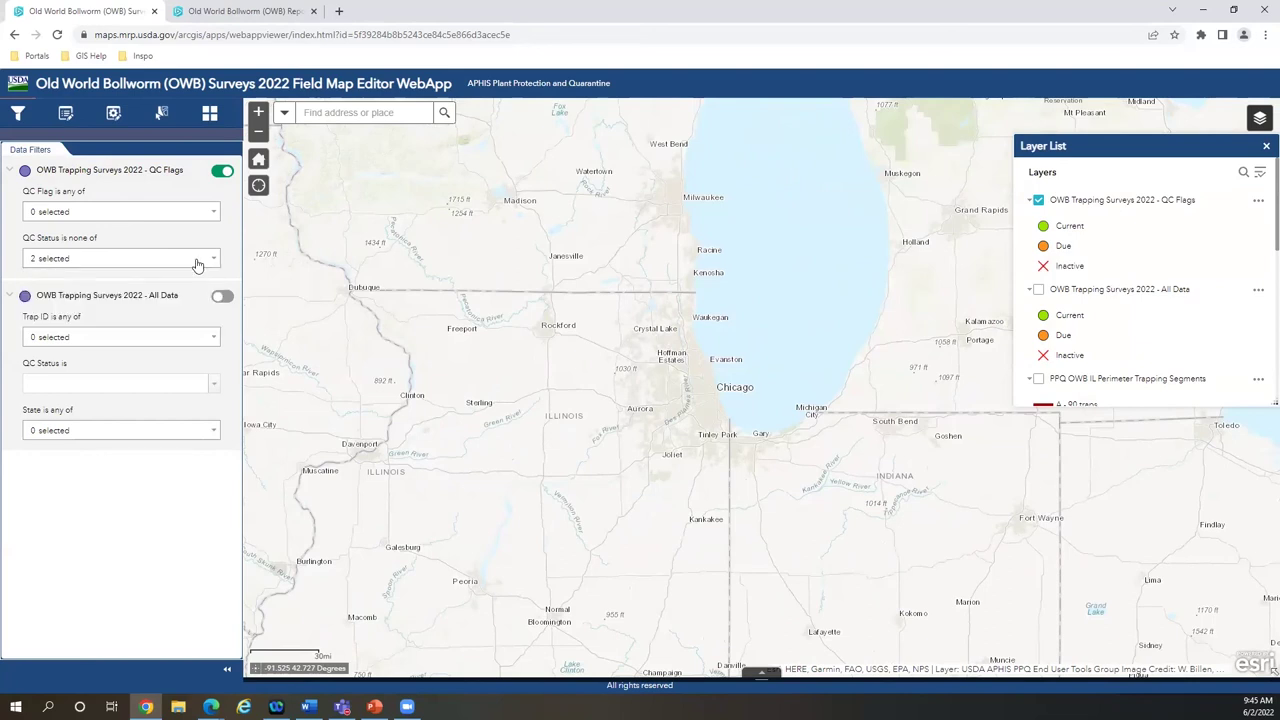
left_click(97, 264)
left_click(50, 300)
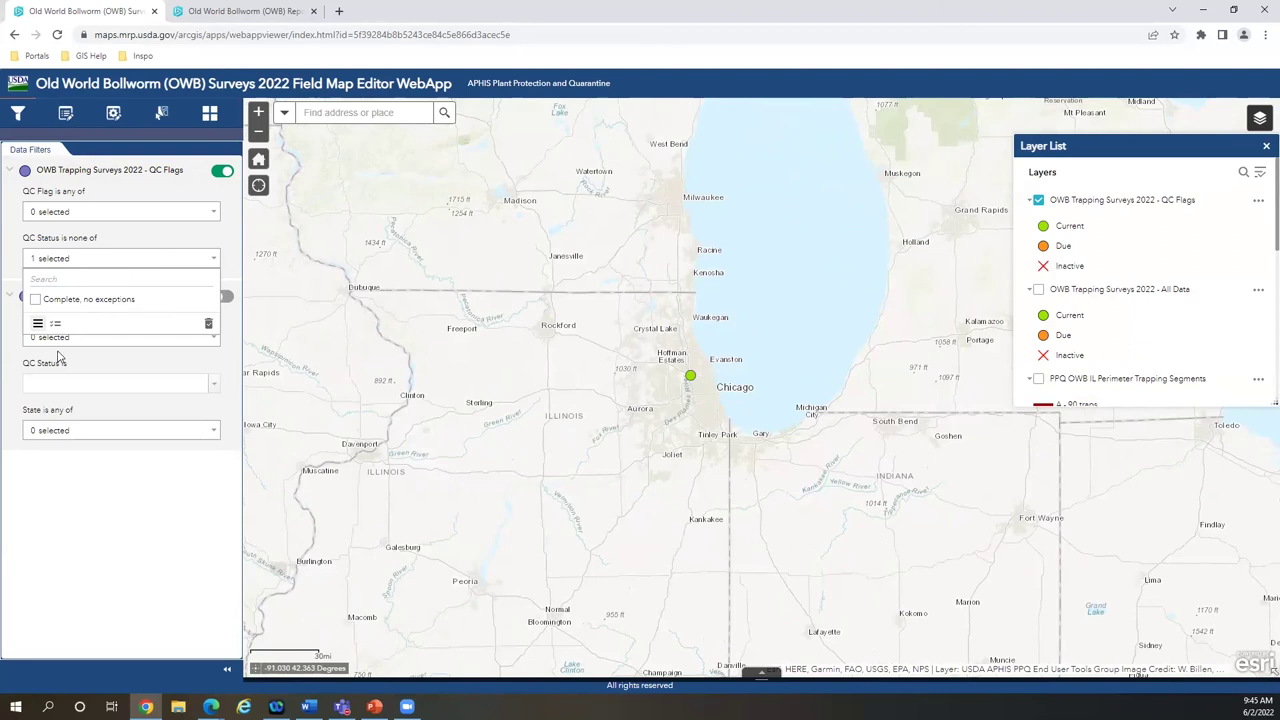
Close the QC Status value list and turn off the data filter on the QC Flags layer.
left_click(82, 259)
left_click(221, 172)
left_click(223, 172)
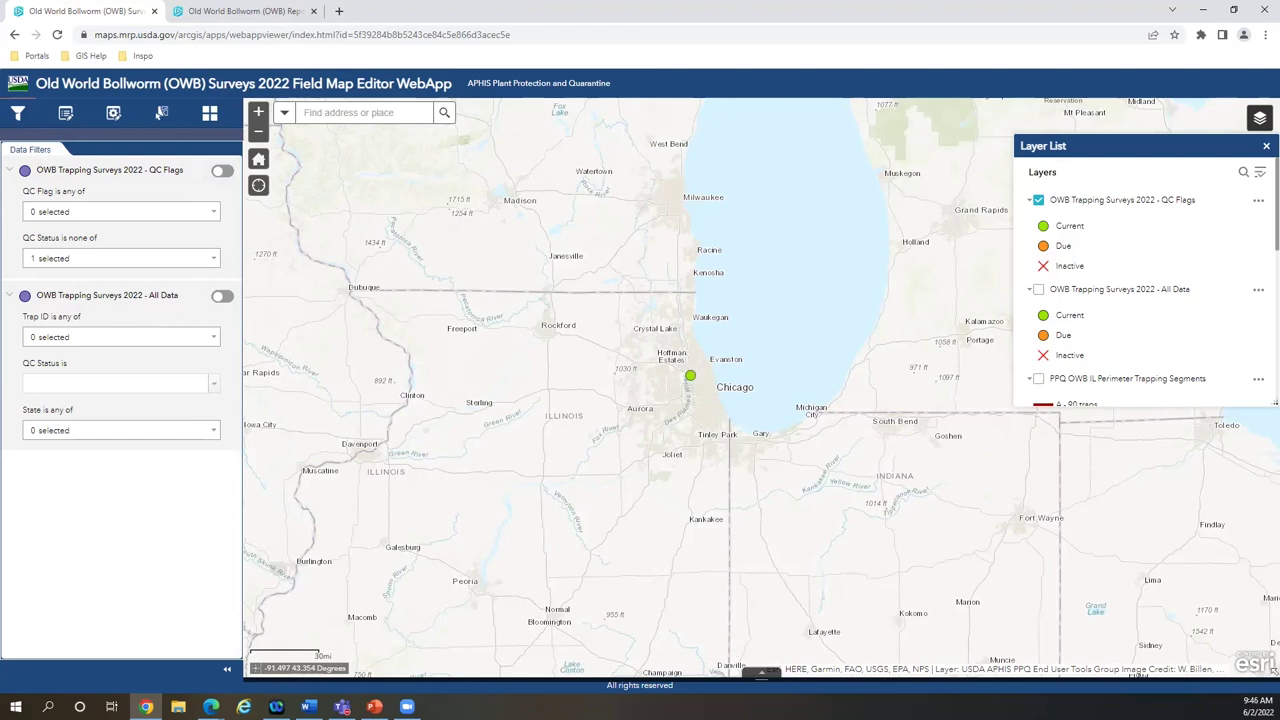
Bring up the Batch Attribute Editor, show the All Data layer instead of QC Flags, and limit batch editing to All Data.
left_click(112, 115)
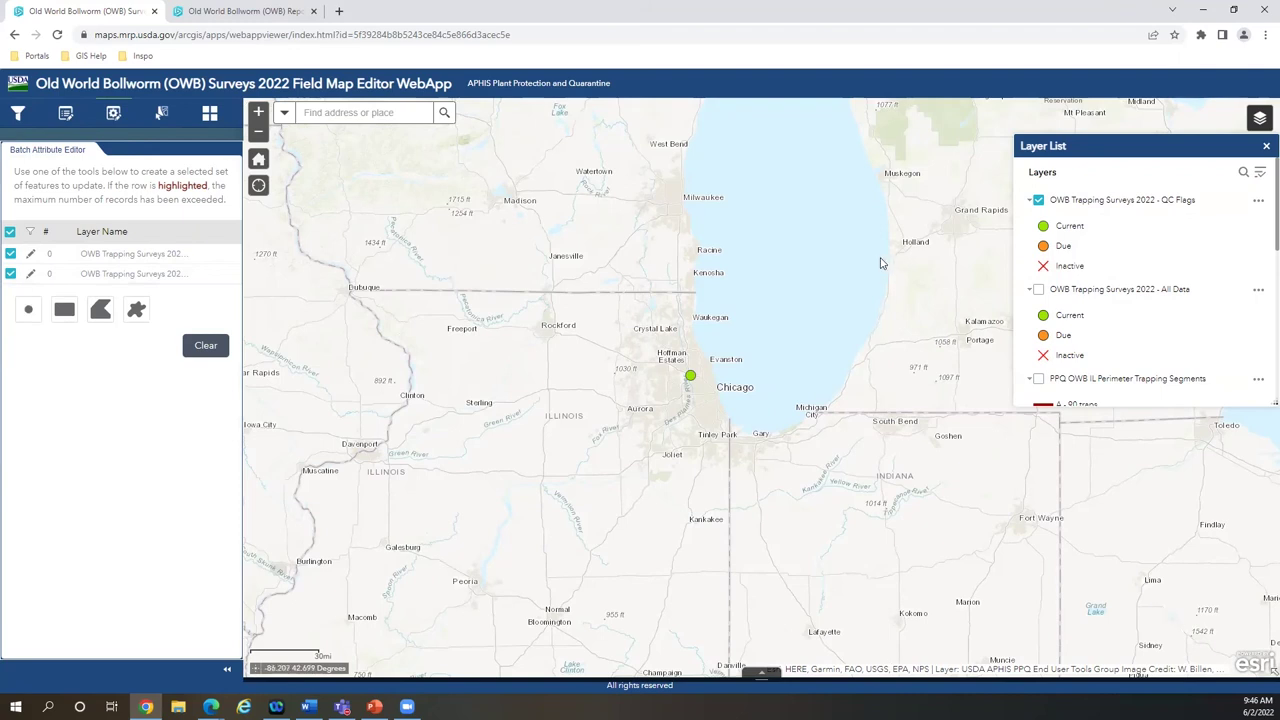
left_click(1038, 200)
left_click(1038, 290)
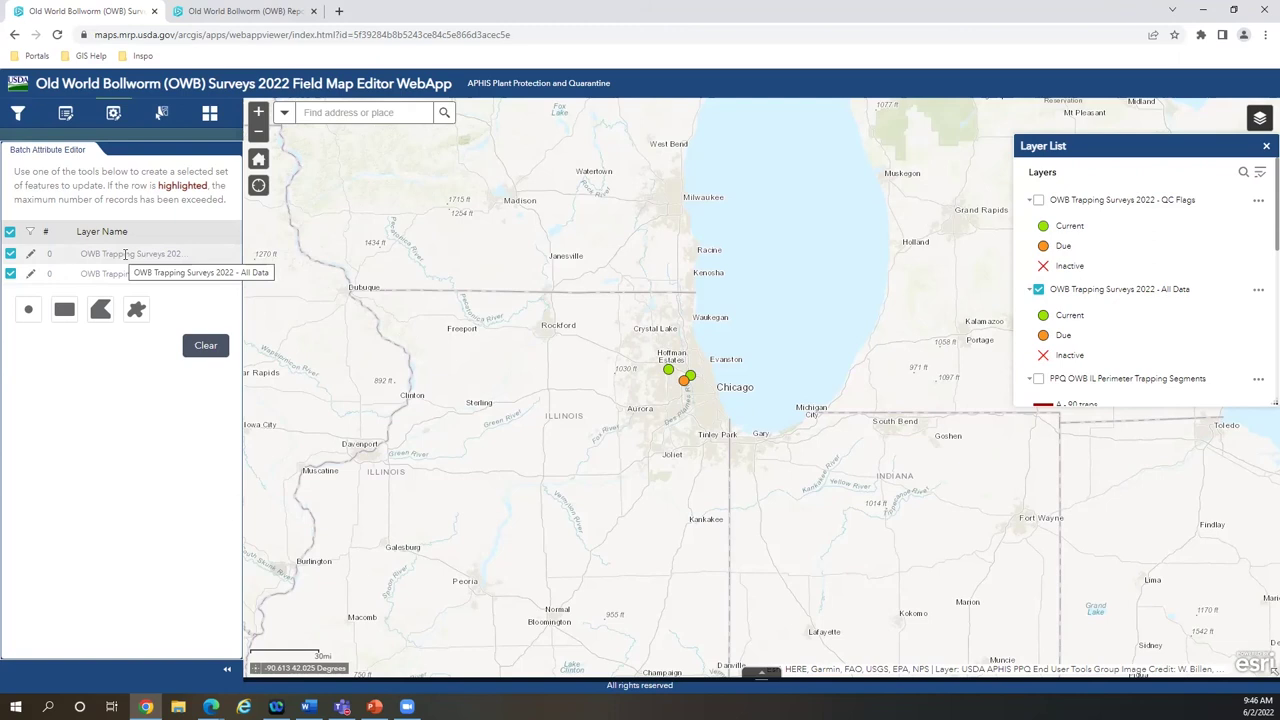
left_click(10, 274)
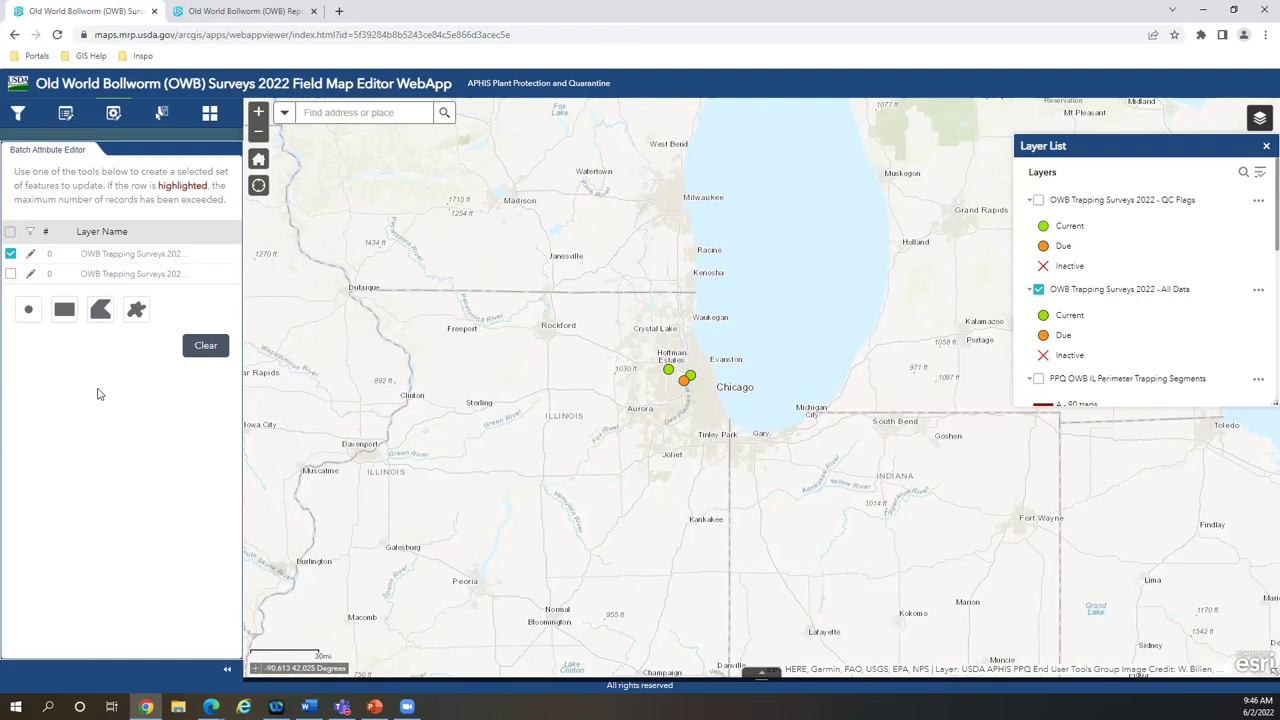
Show the PPQ OWB IL Site Name Areas layer around the trap points west of Chicago.
scroll(680, 395, "up", 2)
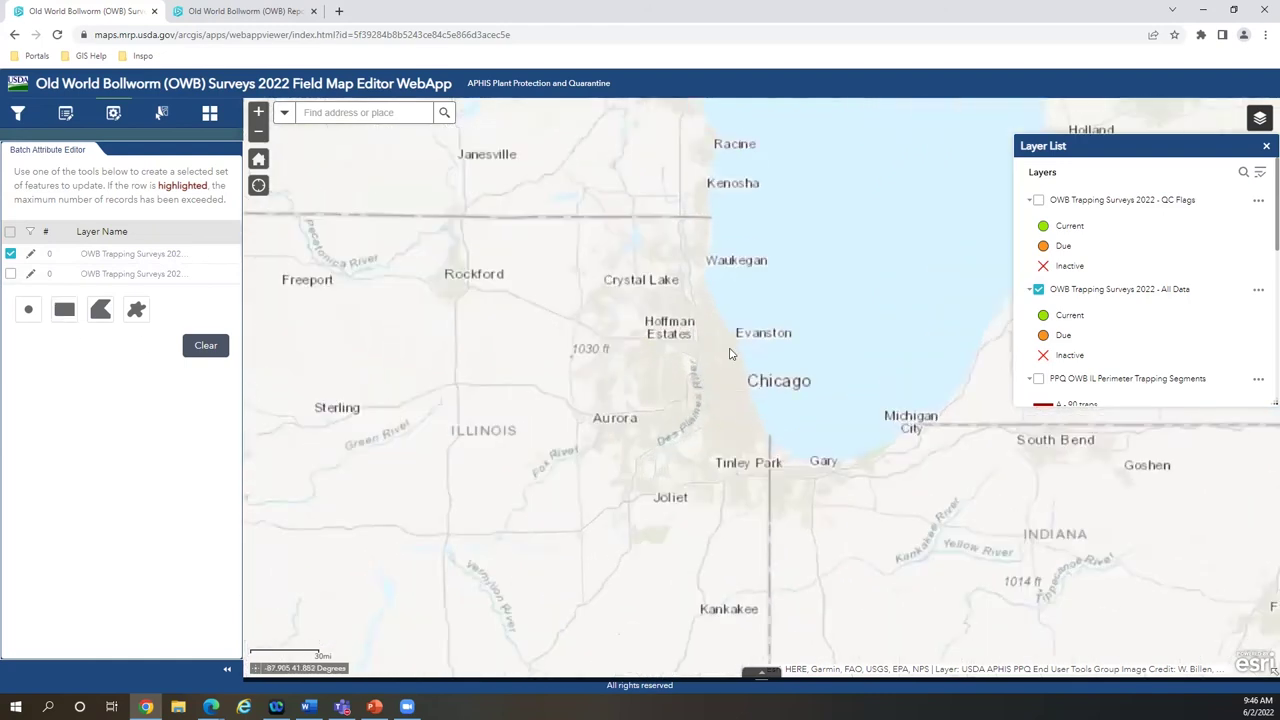
scroll(730, 296, "up", 1)
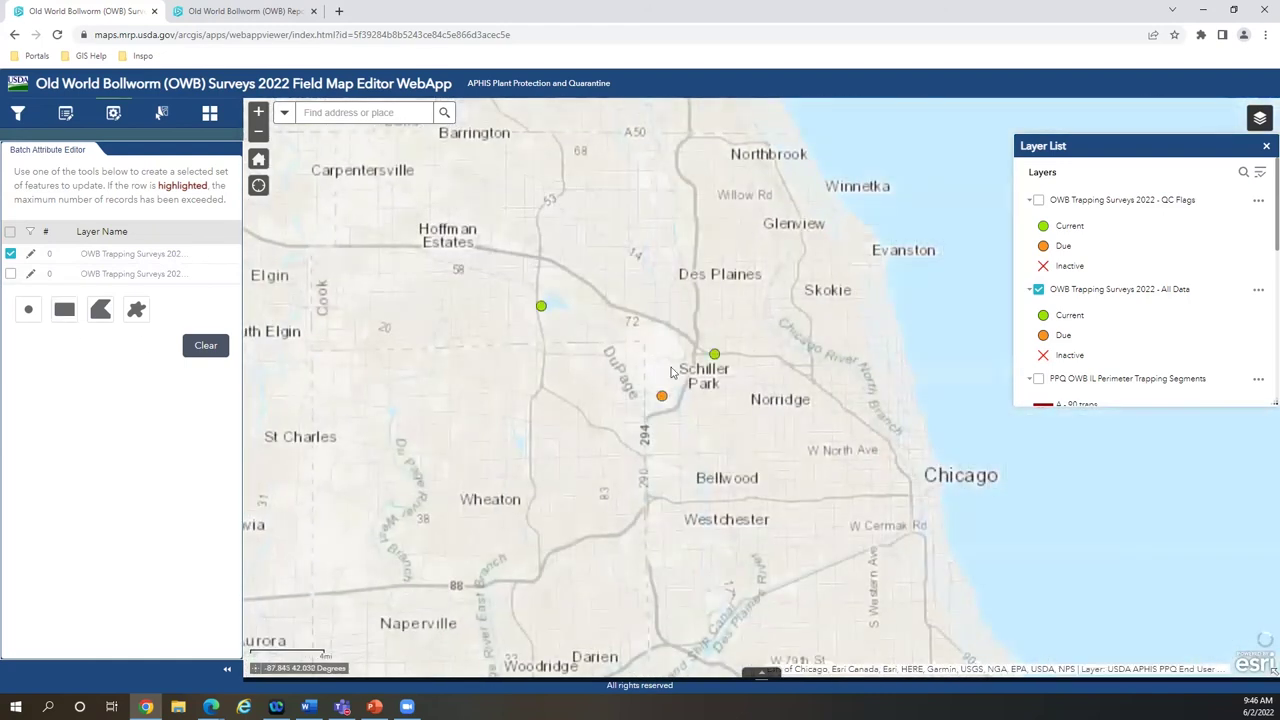
scroll(1086, 302, "down", 5)
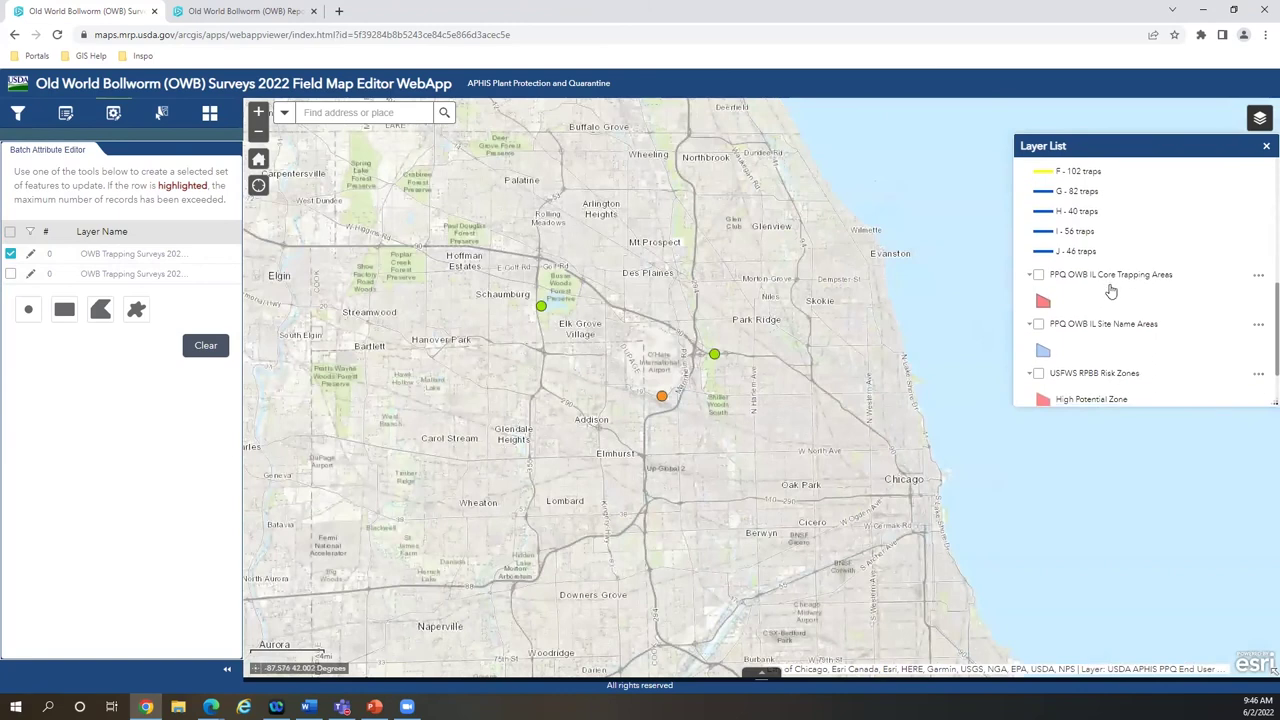
scroll(1090, 290, "up", 3)
left_click(1104, 379)
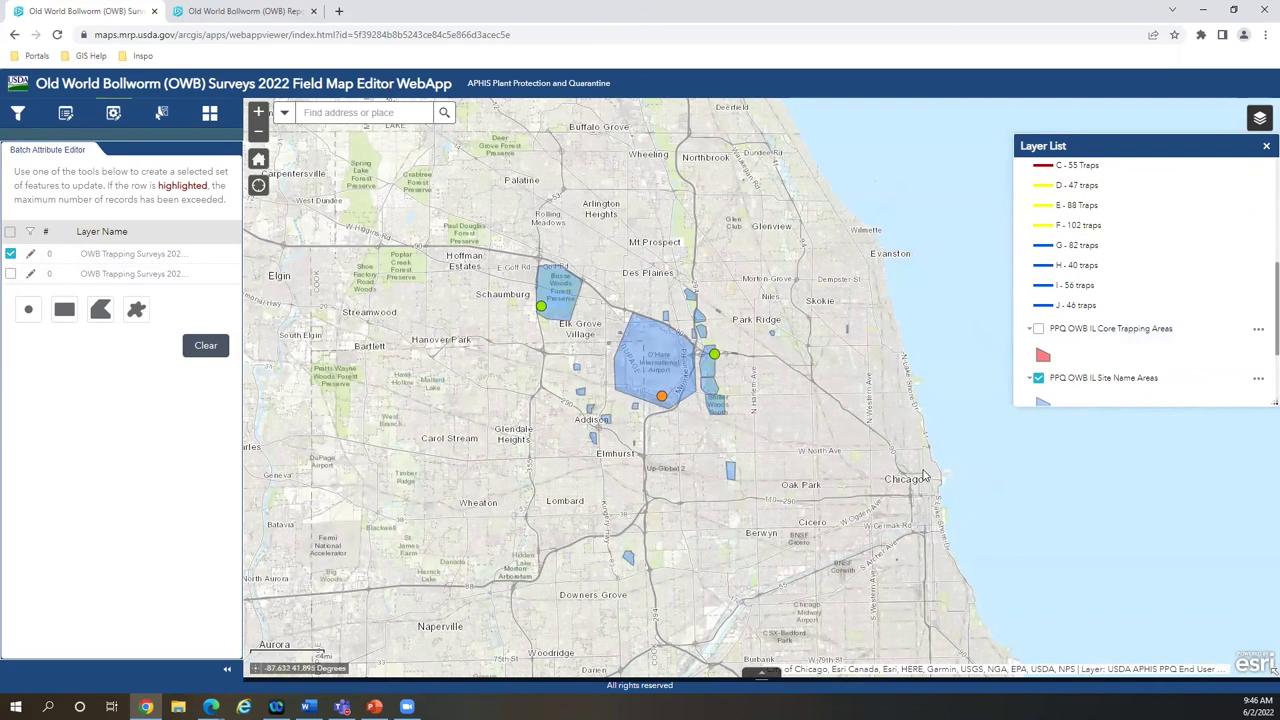
Try a rectangle selection of the three trap points around O'Hare for batch editing, then close the attribute form and clear the selection.
left_click(70, 317)
left_click_drag(499, 272, 716, 443)
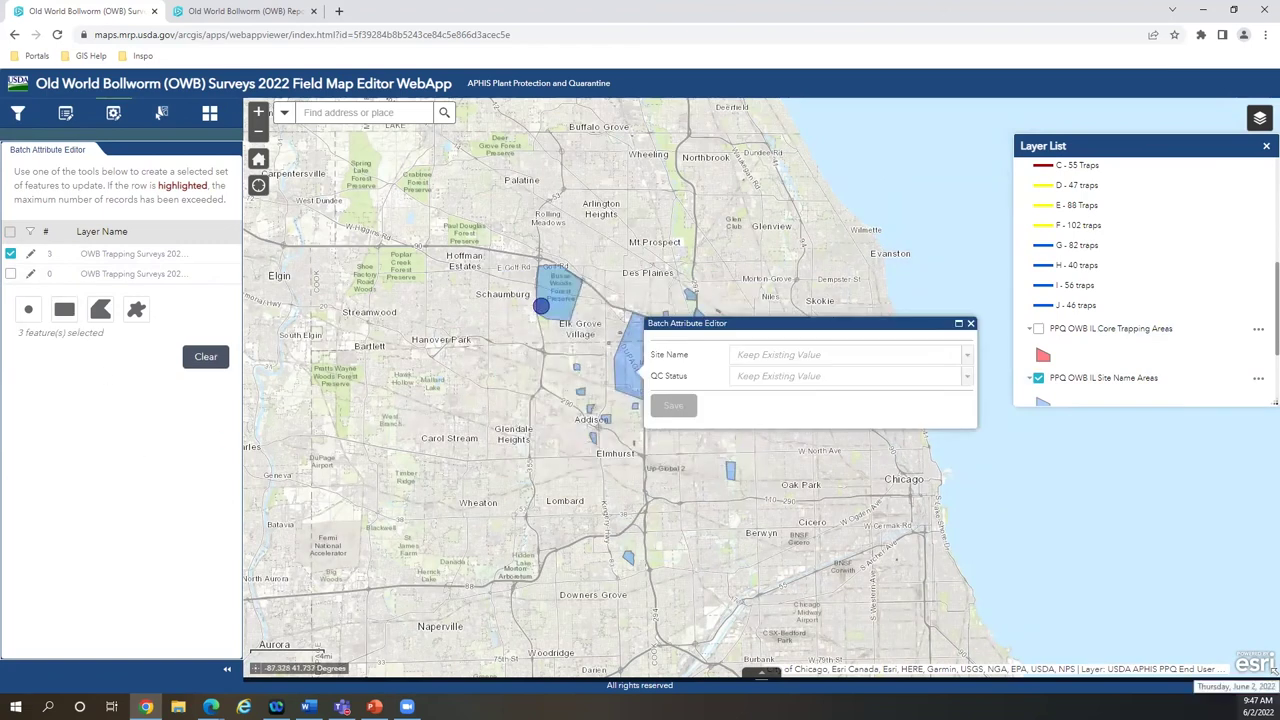
left_click_drag(744, 324, 598, 505)
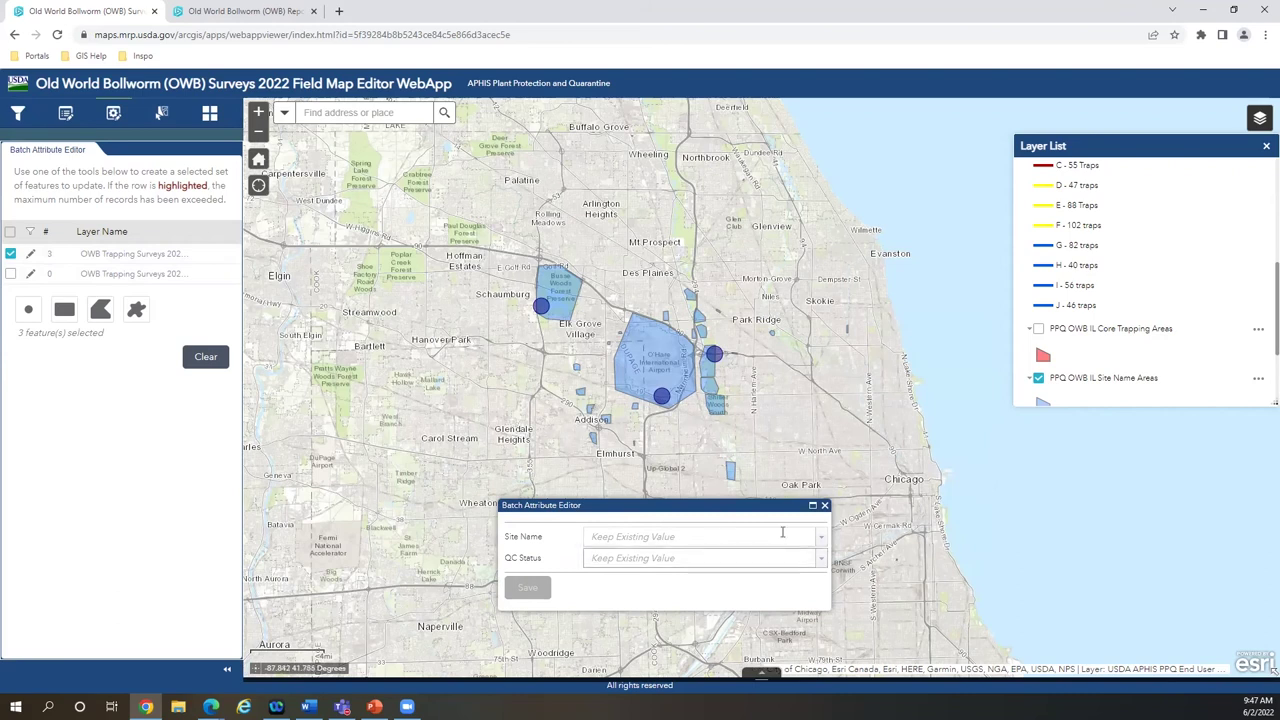
left_click(825, 507)
left_click(192, 358)
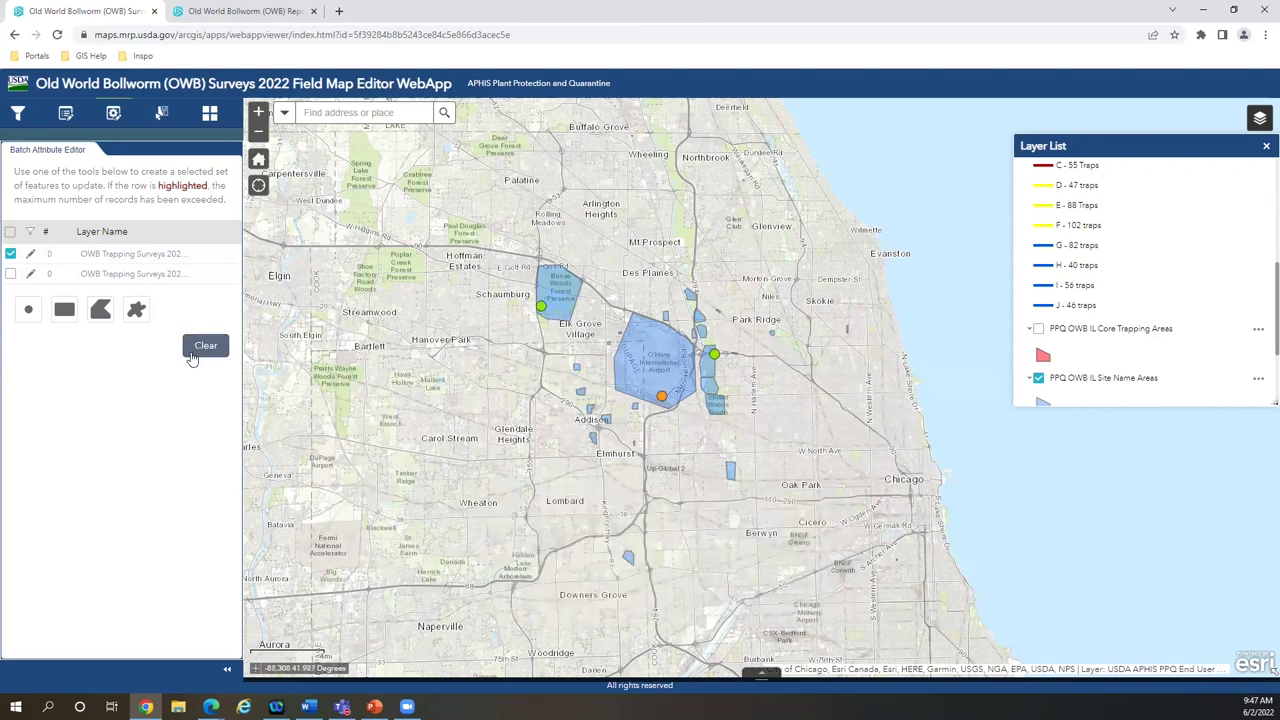
Select the three trap points around O'Hare with a freehand shape and move the batch attribute form clear of them.
left_click(140, 316)
left_click(665, 213)
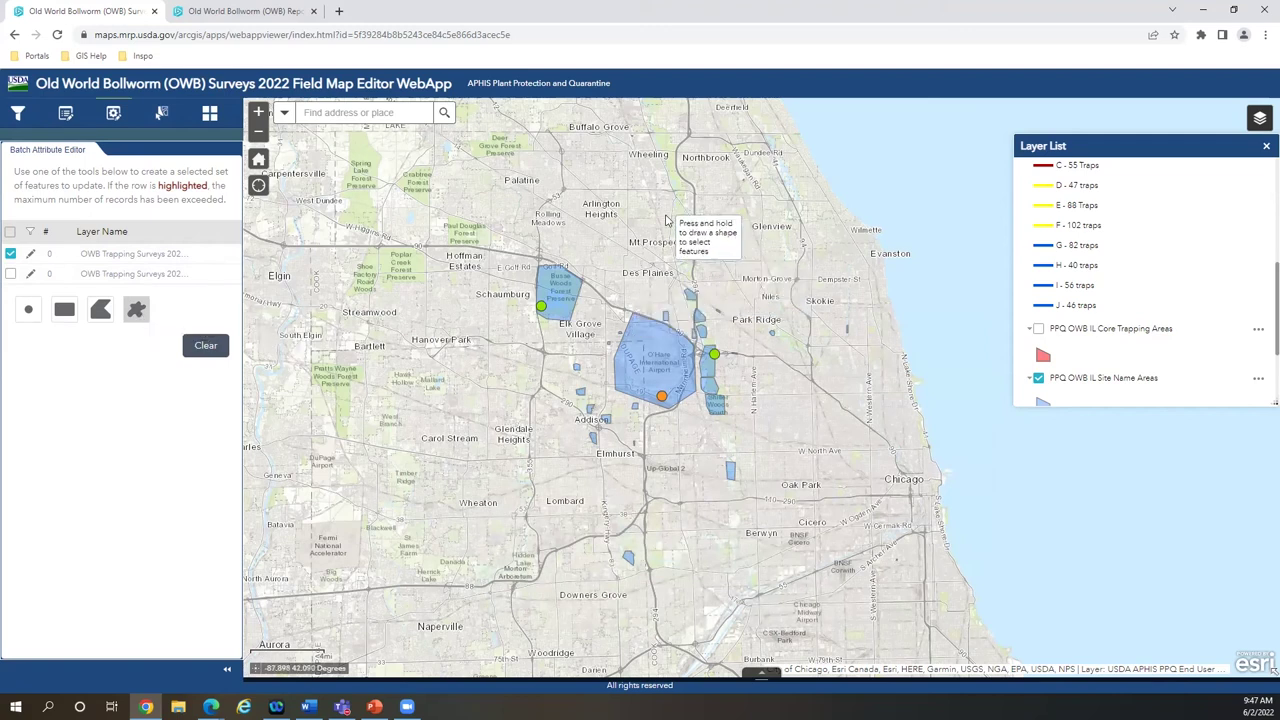
left_click(530, 193)
mouse_move(431, 384)
left_mouse_down()
mouse_move(760, 590)
mouse_move(700, 214)
mouse_move(664, 213)
left_mouse_up()
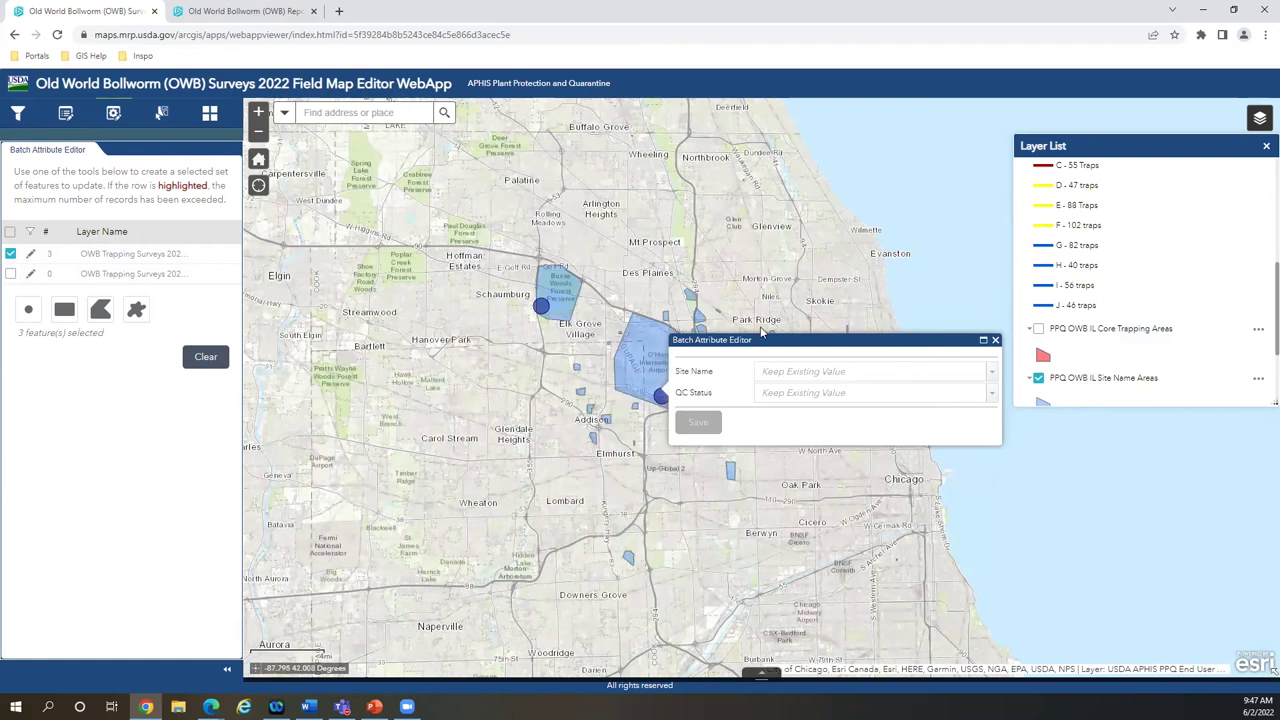
left_click_drag(766, 344, 688, 480)
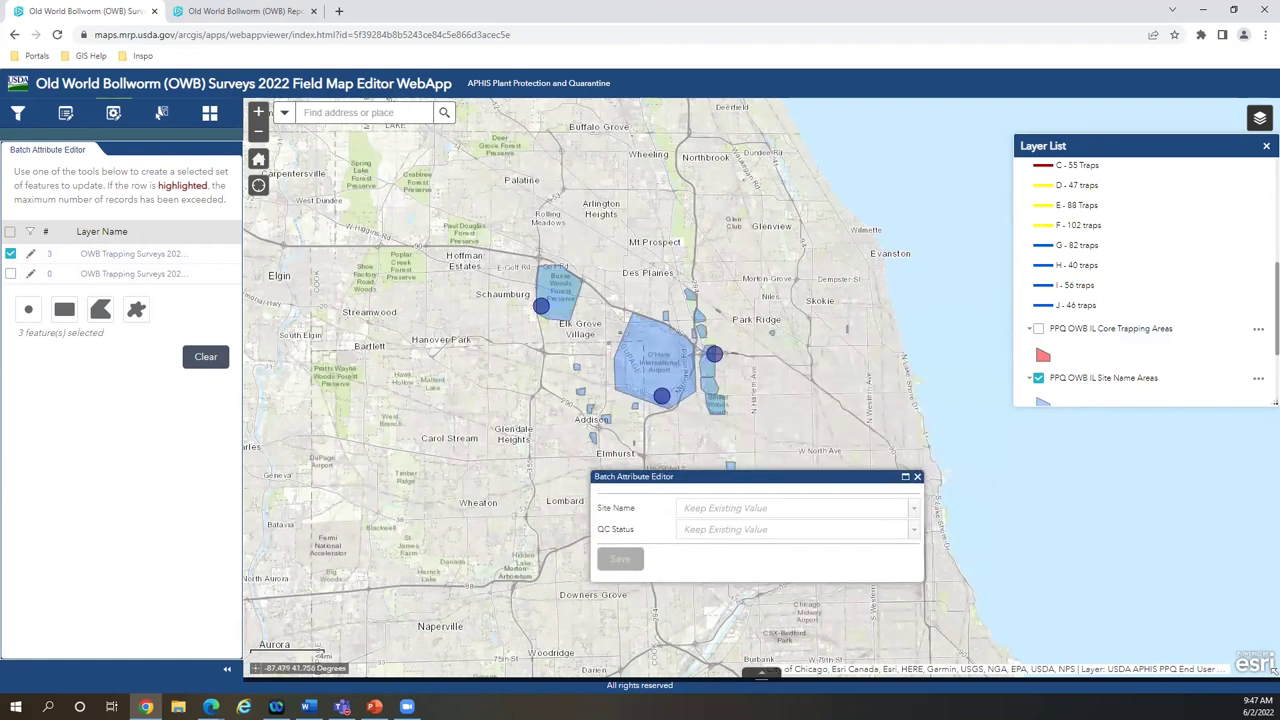
Review the available QC Status and Site Name choices in the batch attribute form without changing either value.
left_click(913, 531)
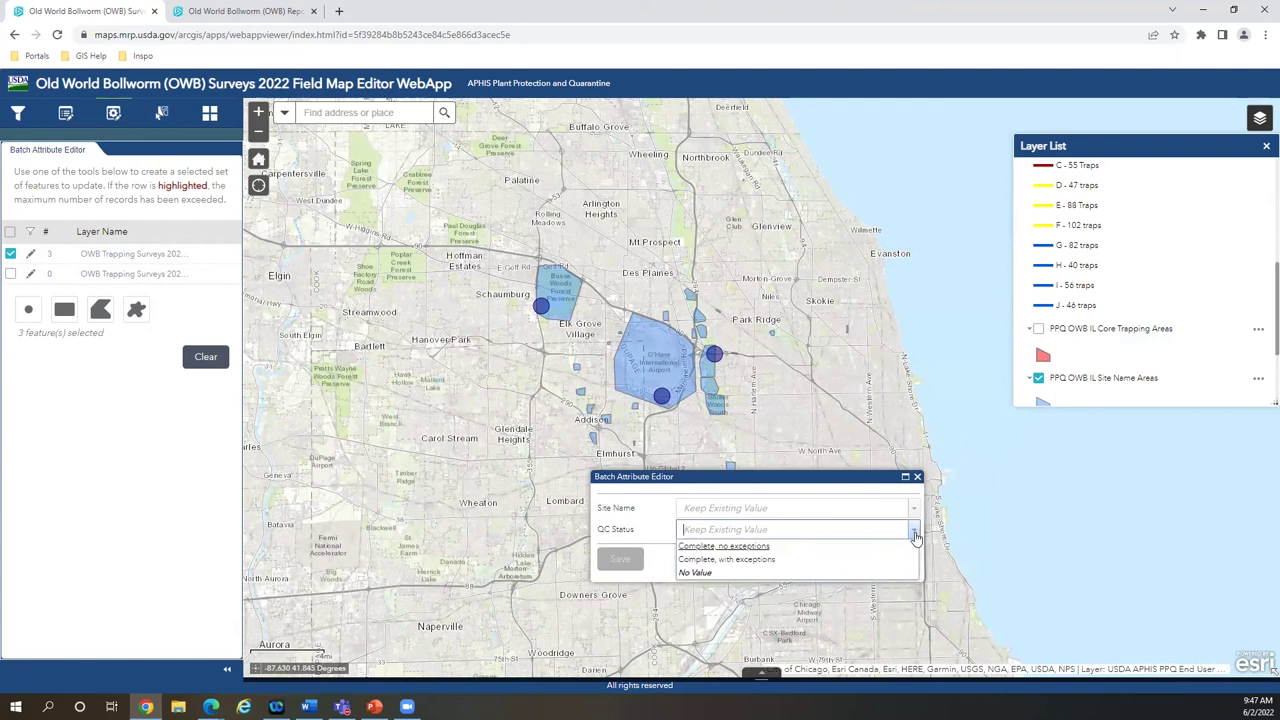
left_click(914, 533)
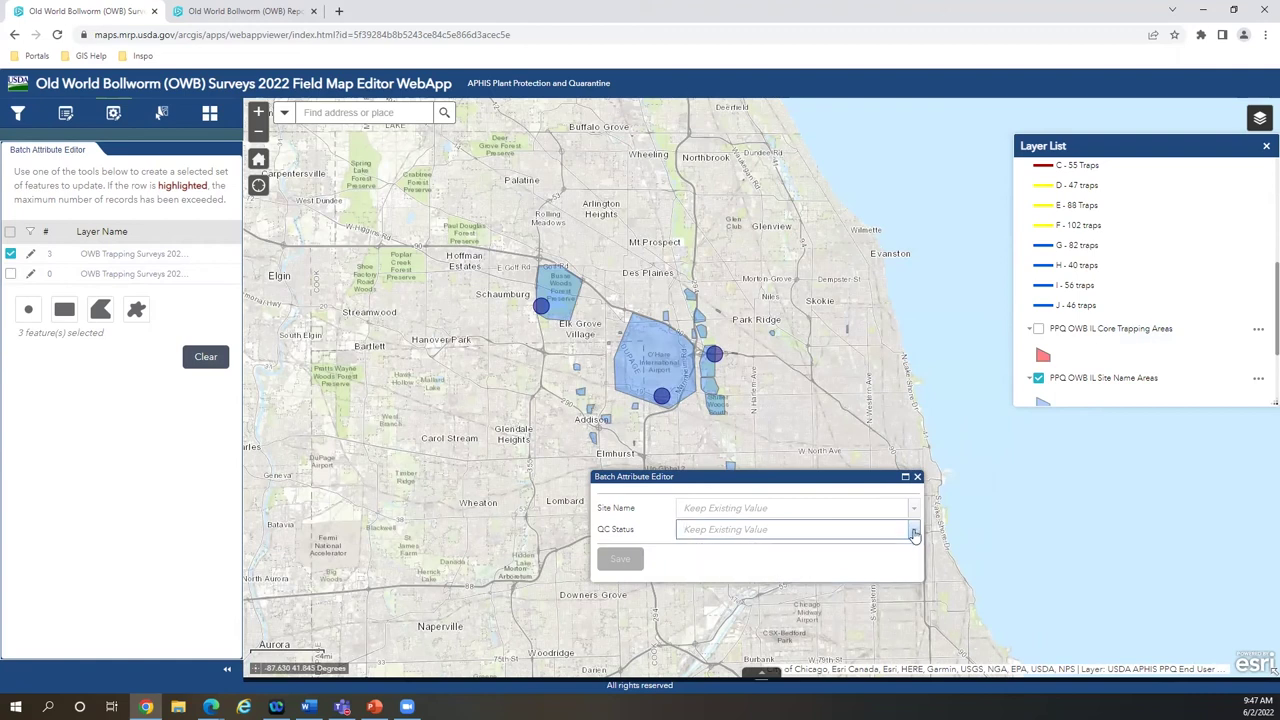
left_click(915, 533)
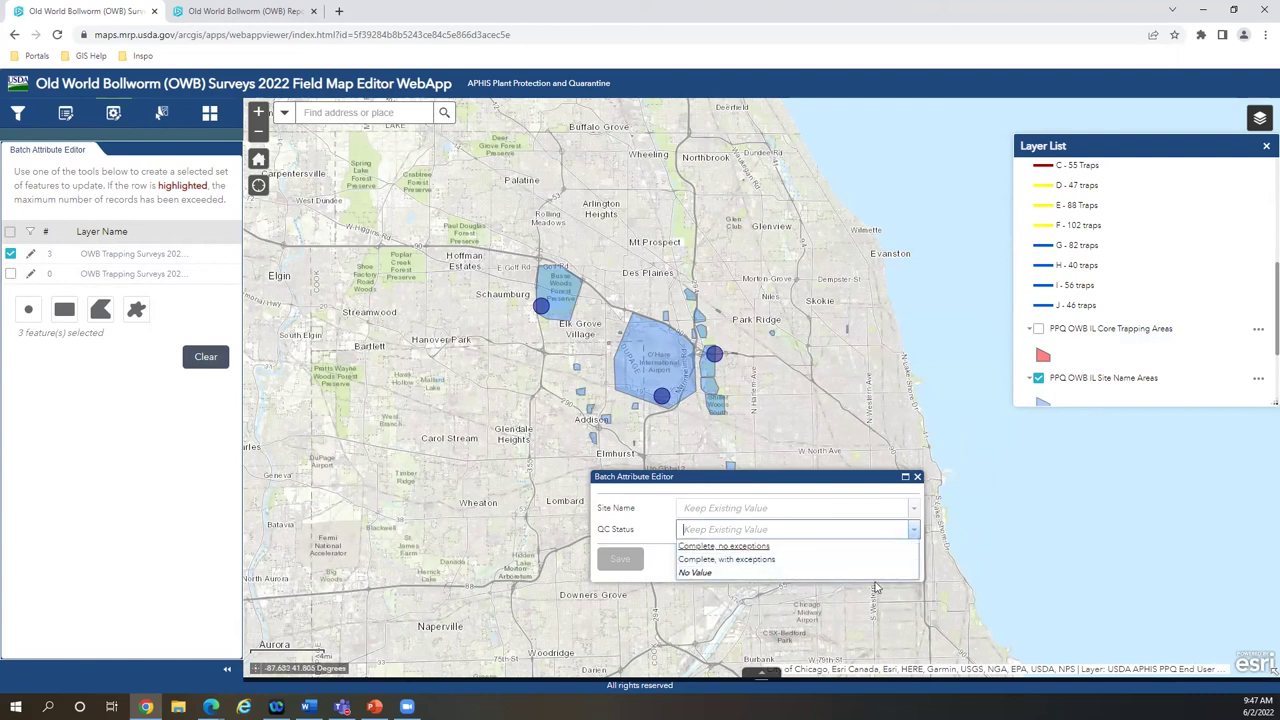
left_click(917, 531)
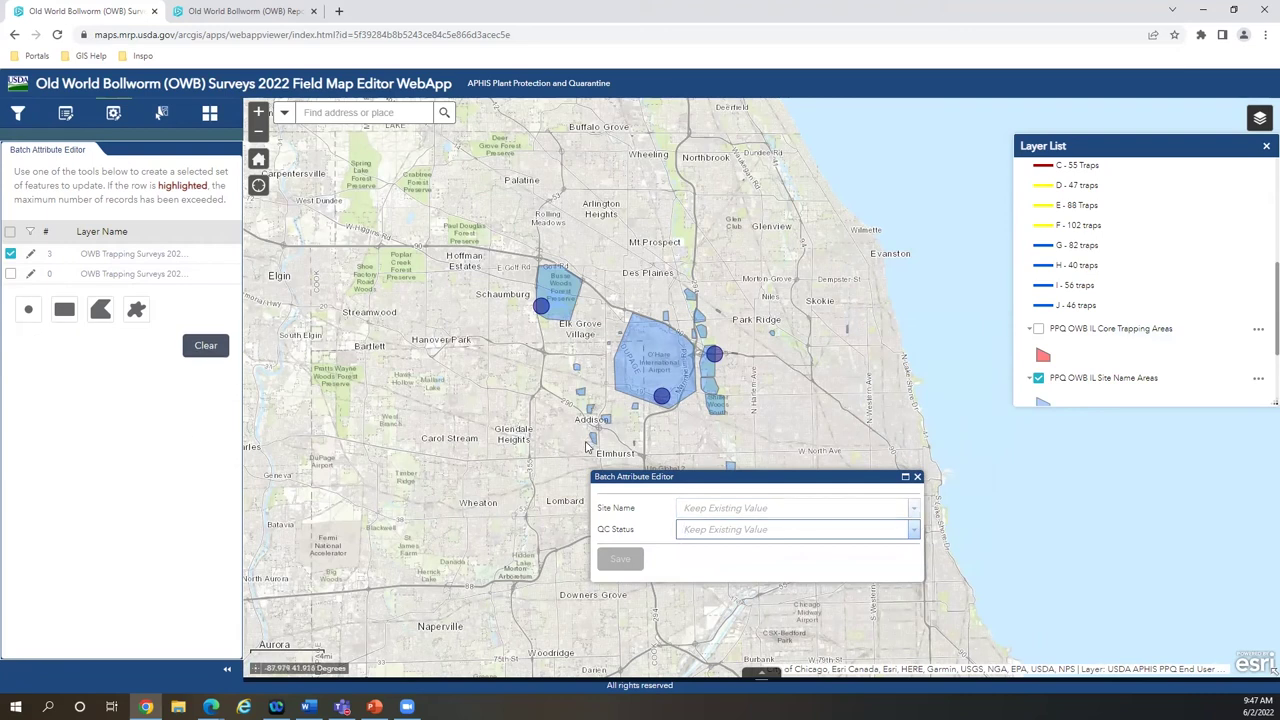
left_click(913, 511)
left_click(913, 513)
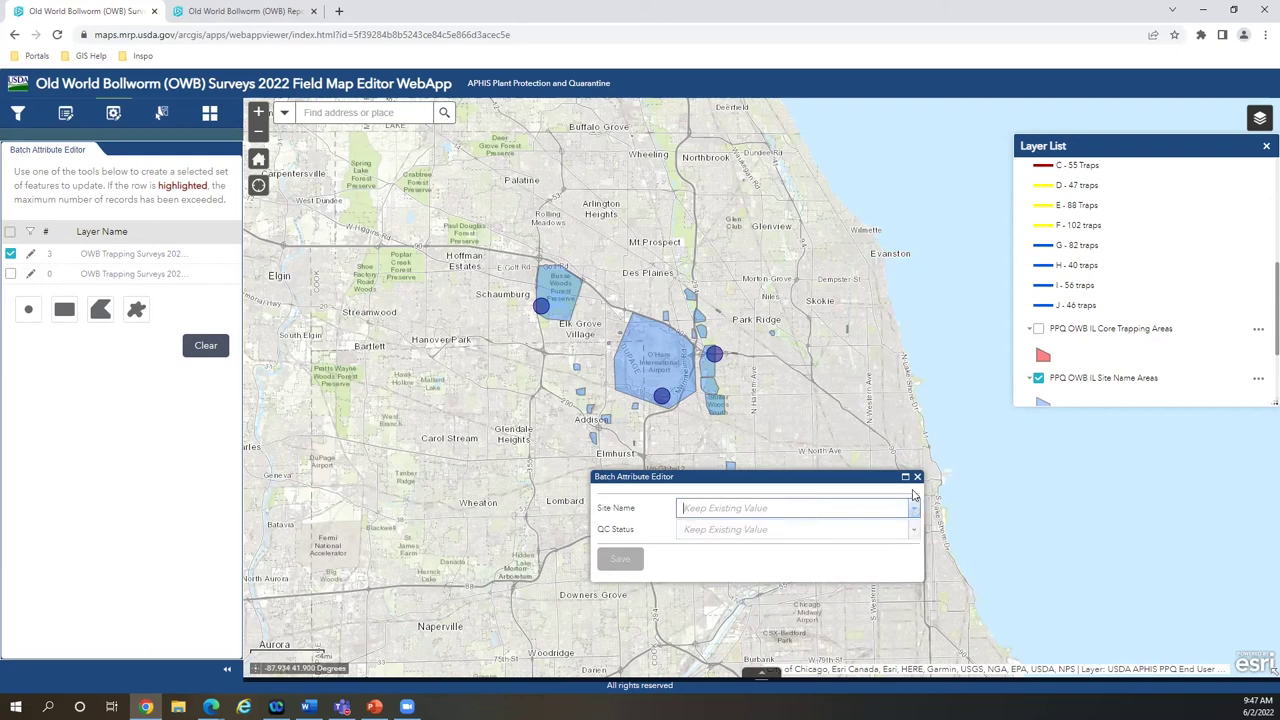
Close the batch attribute form, clear the three-trap selection, and select only the trap point inside the O'Hare site area with a rectangle.
left_click(916, 480)
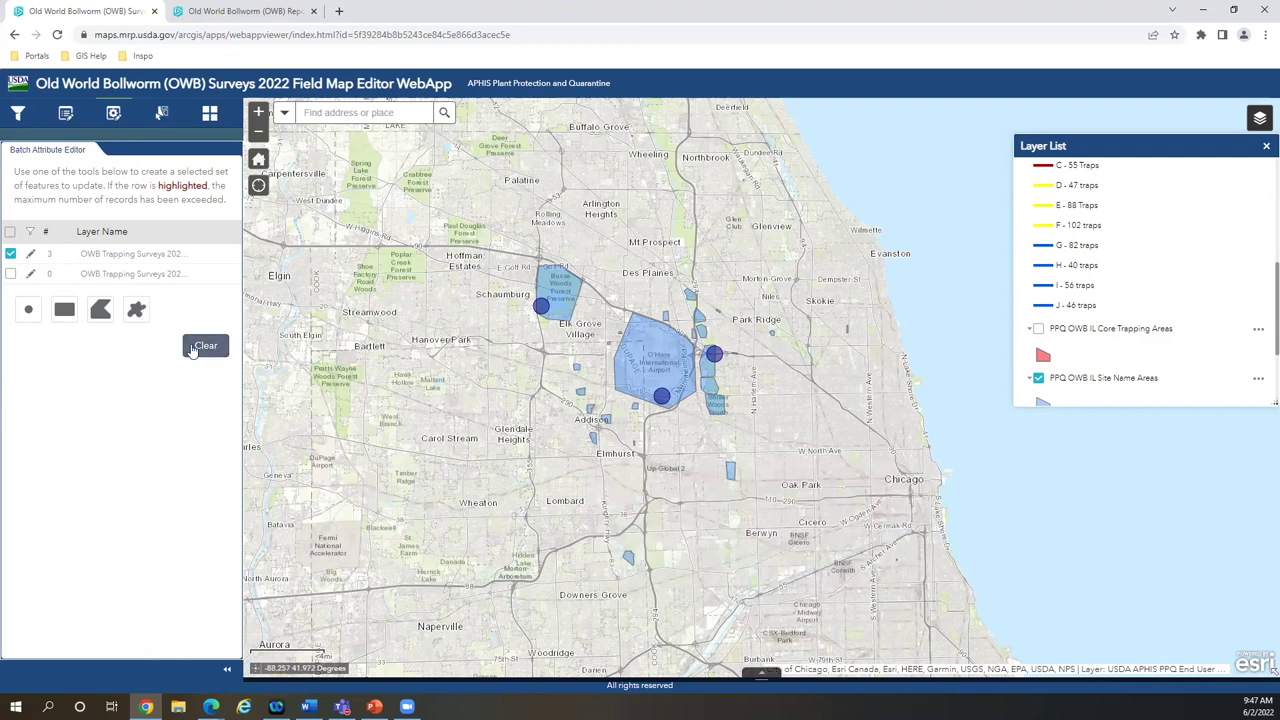
left_click(203, 346)
left_click(66, 309)
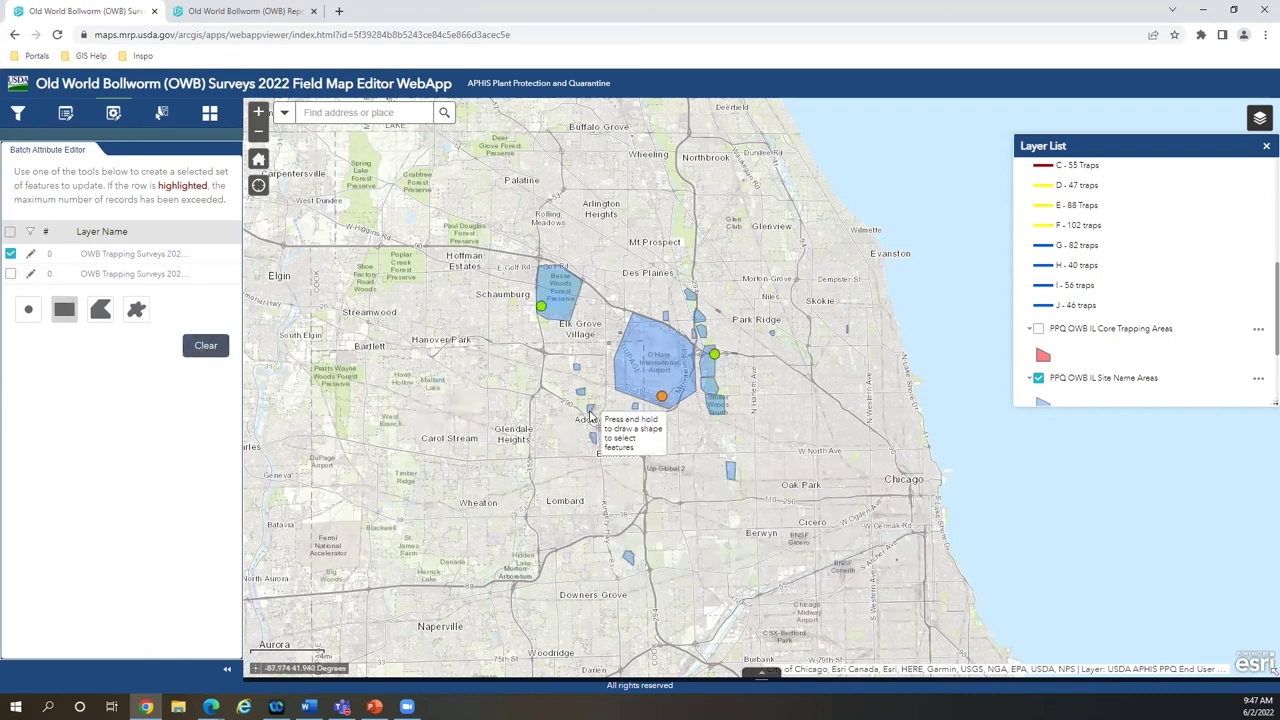
left_click_drag(629, 378, 682, 424)
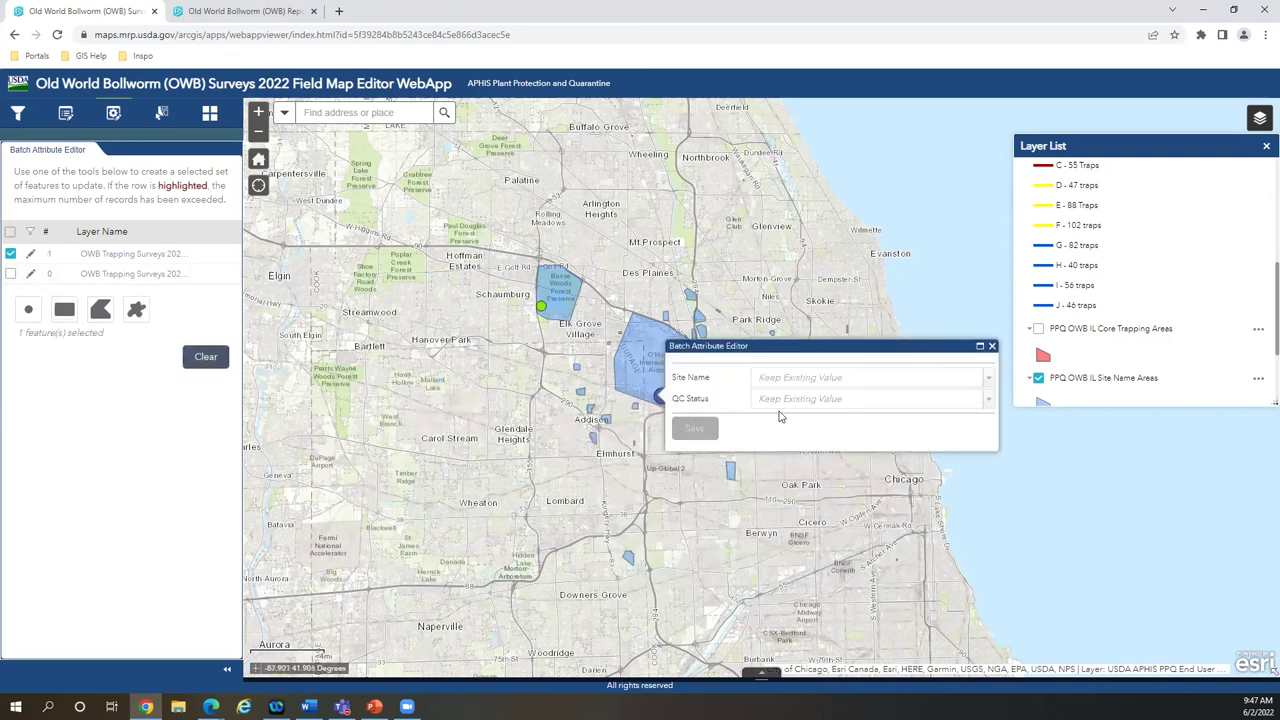
Set the selected O'Hare trap's Site Name to ORD, leaving QC Status at its existing value, and save the batch edit.
left_click(782, 378)
type("ORD")
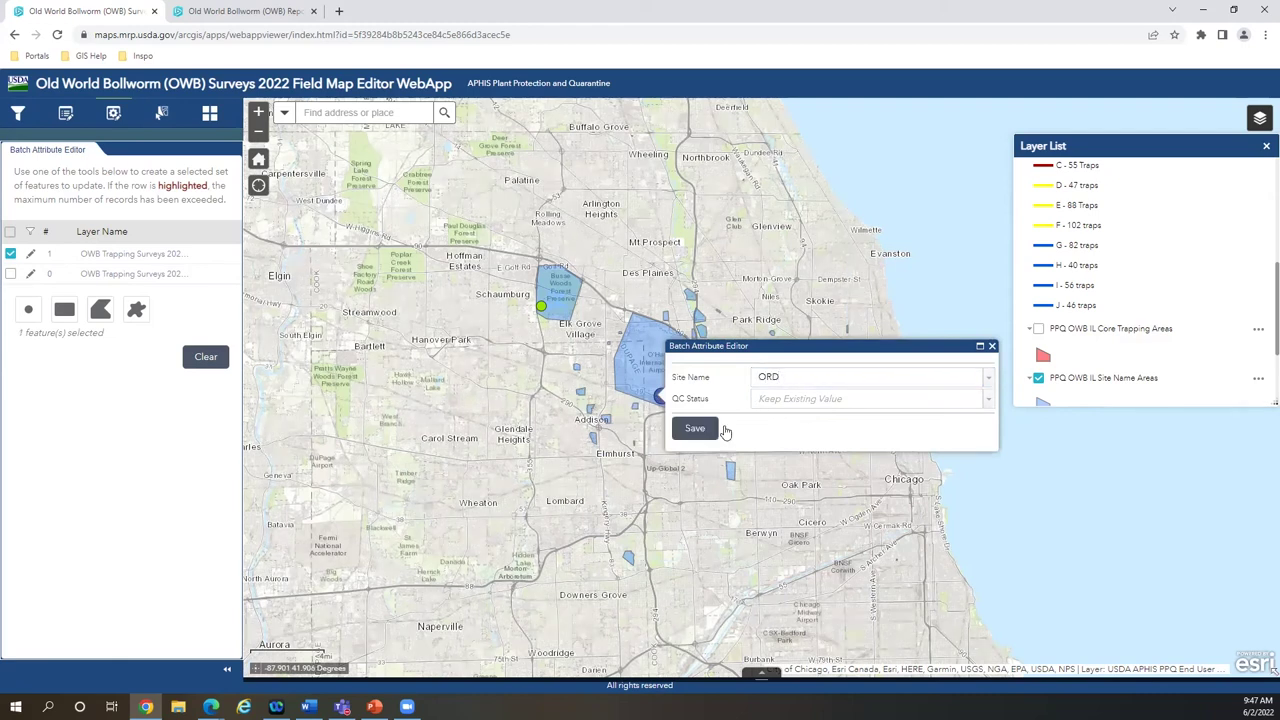
left_click(695, 428)
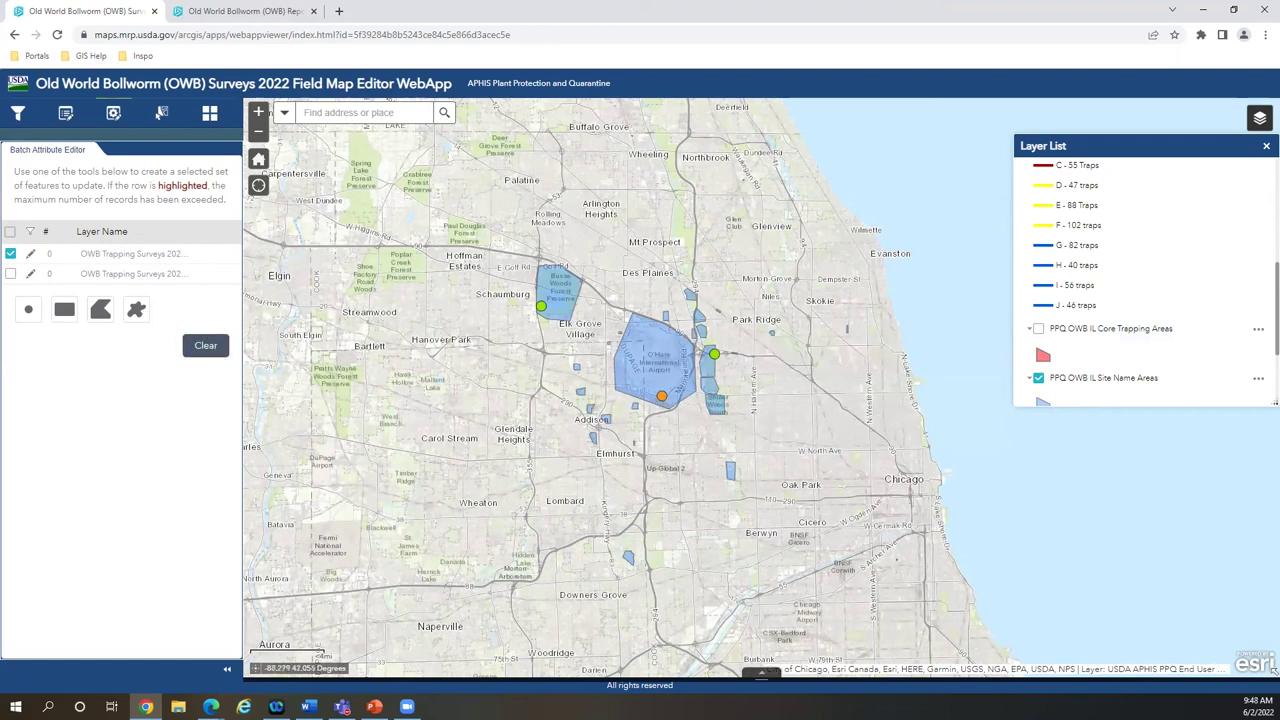
Check the Site Name in the O'Hare trap point's pop-up, then close the pop-up.
left_click(17, 115)
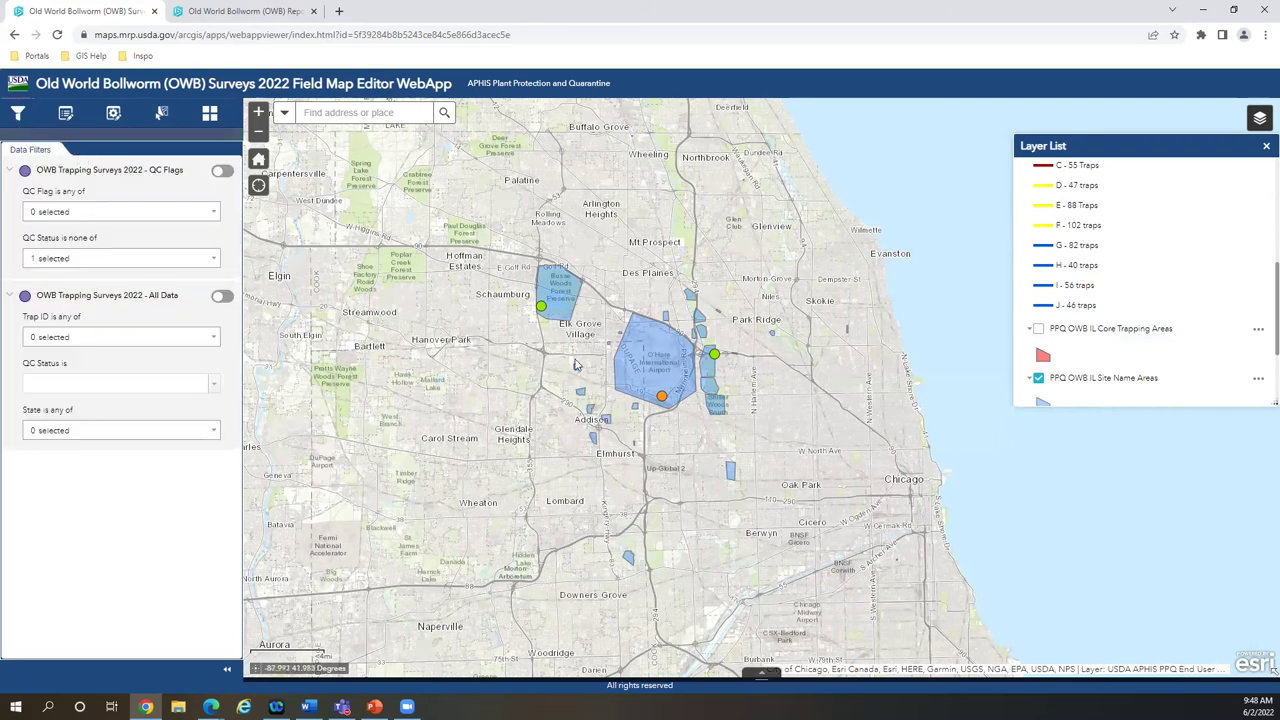
left_click(662, 397)
left_click_drag(768, 417, 689, 418)
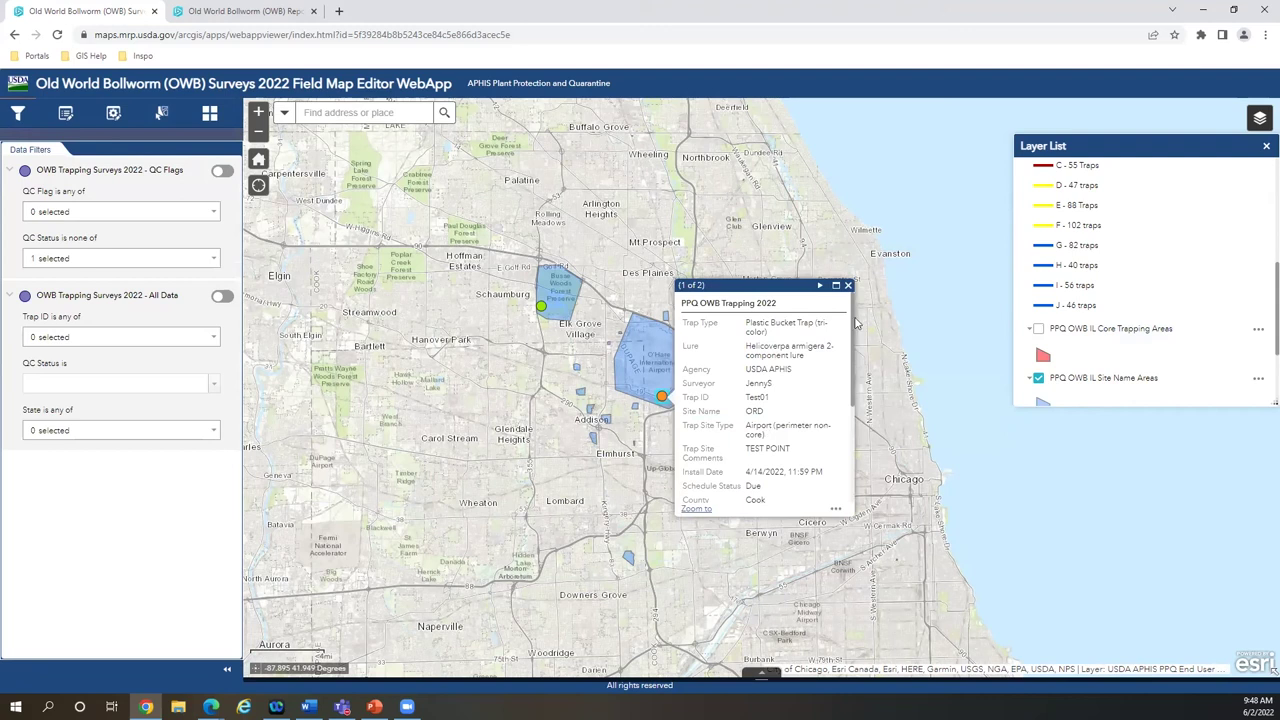
left_click(847, 286)
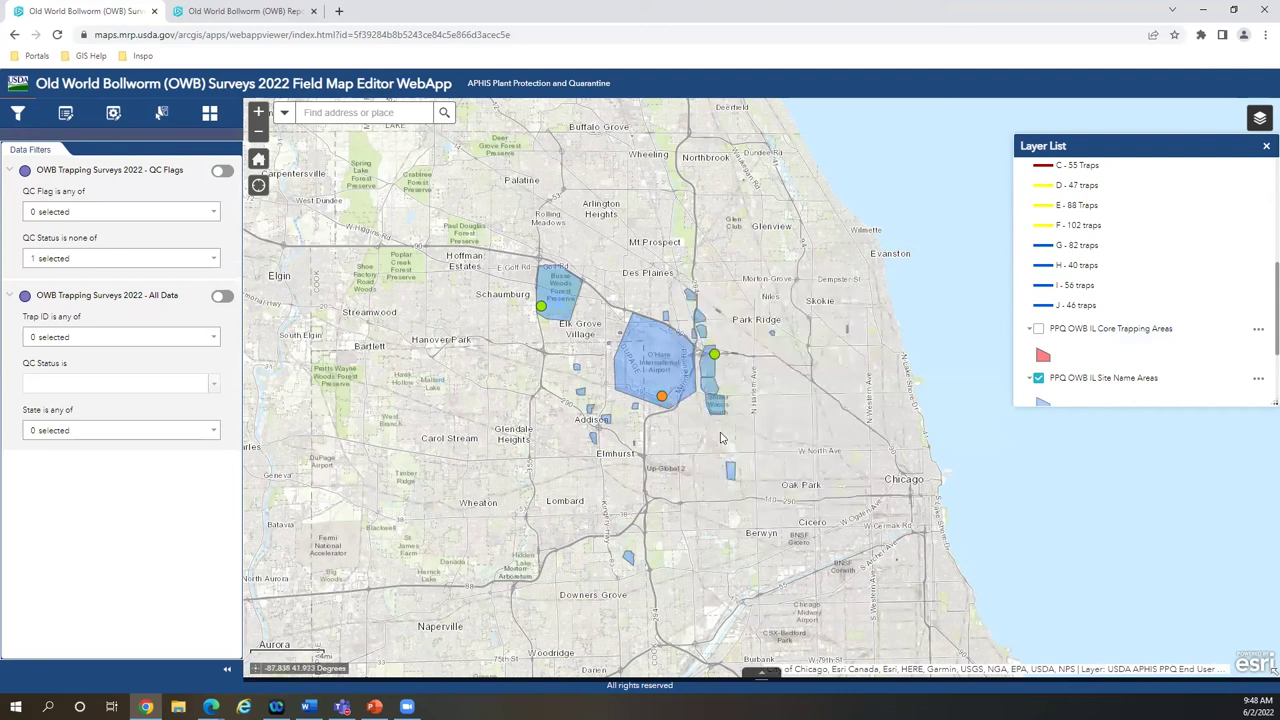
Select the trap points and site name areas around O'Hare with one rectangle for viewing and export.
left_click(65, 124)
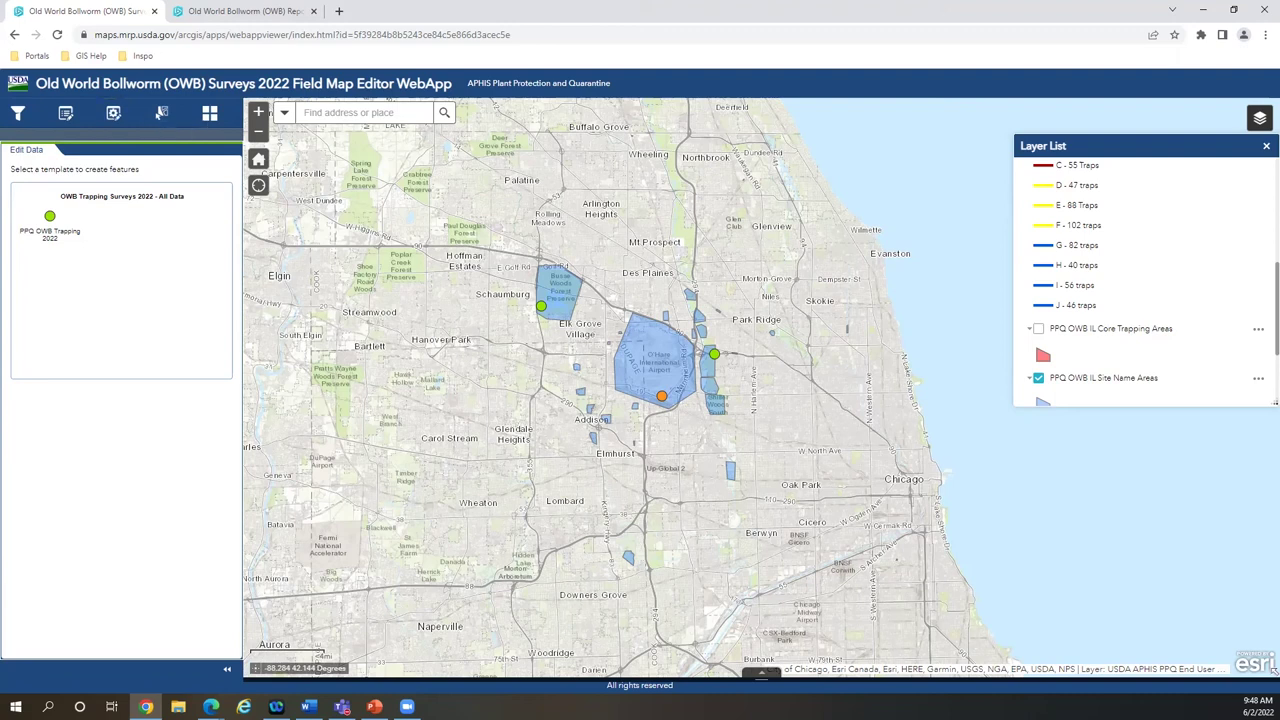
left_click(160, 116)
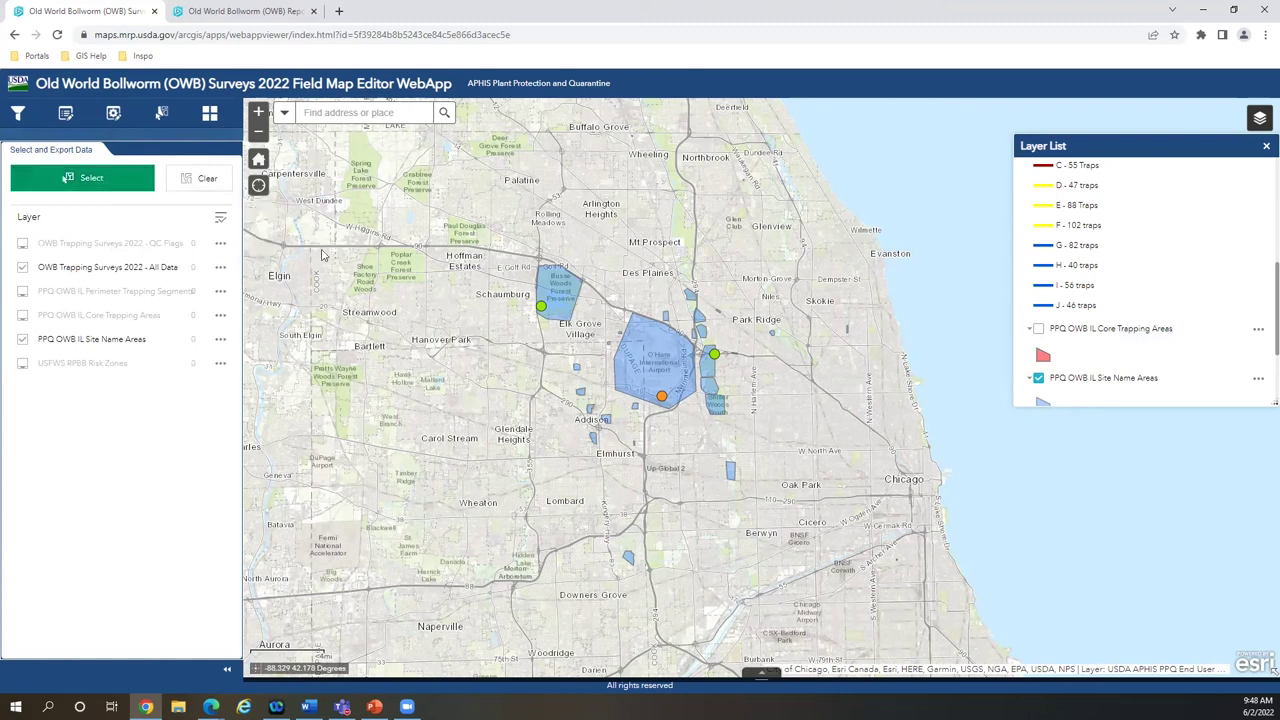
left_click(92, 182)
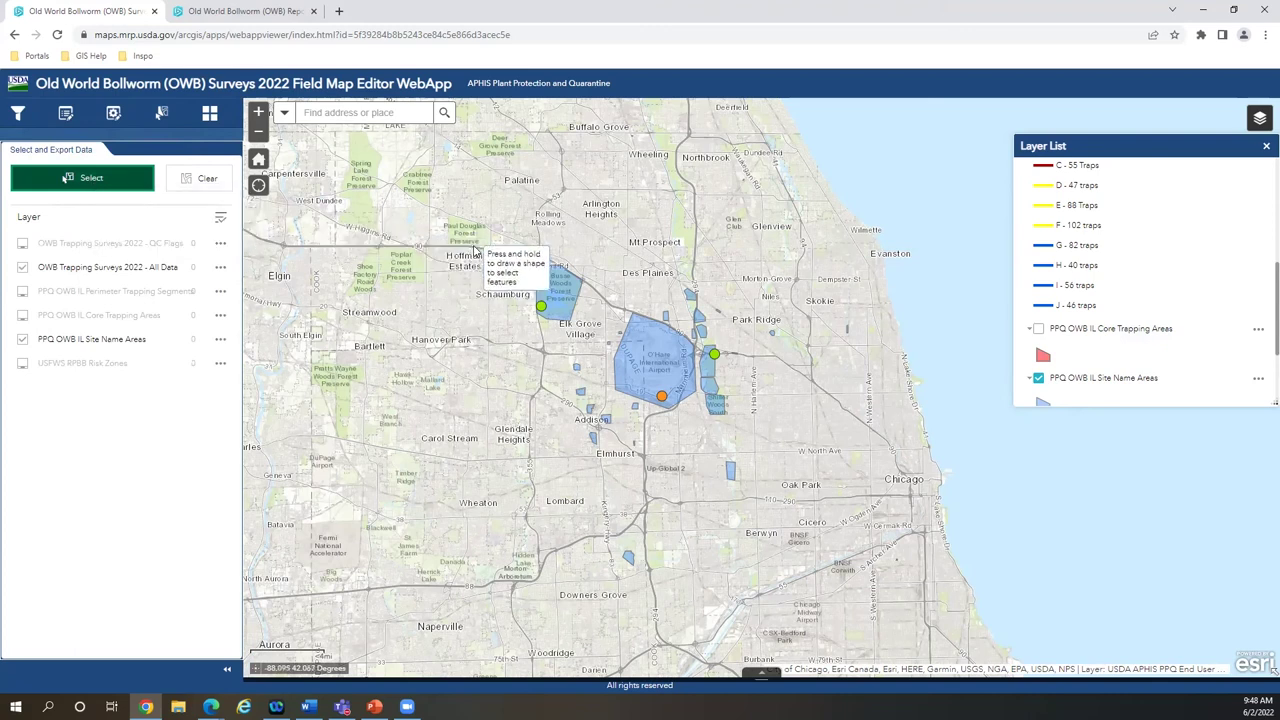
left_click_drag(473, 245, 832, 494)
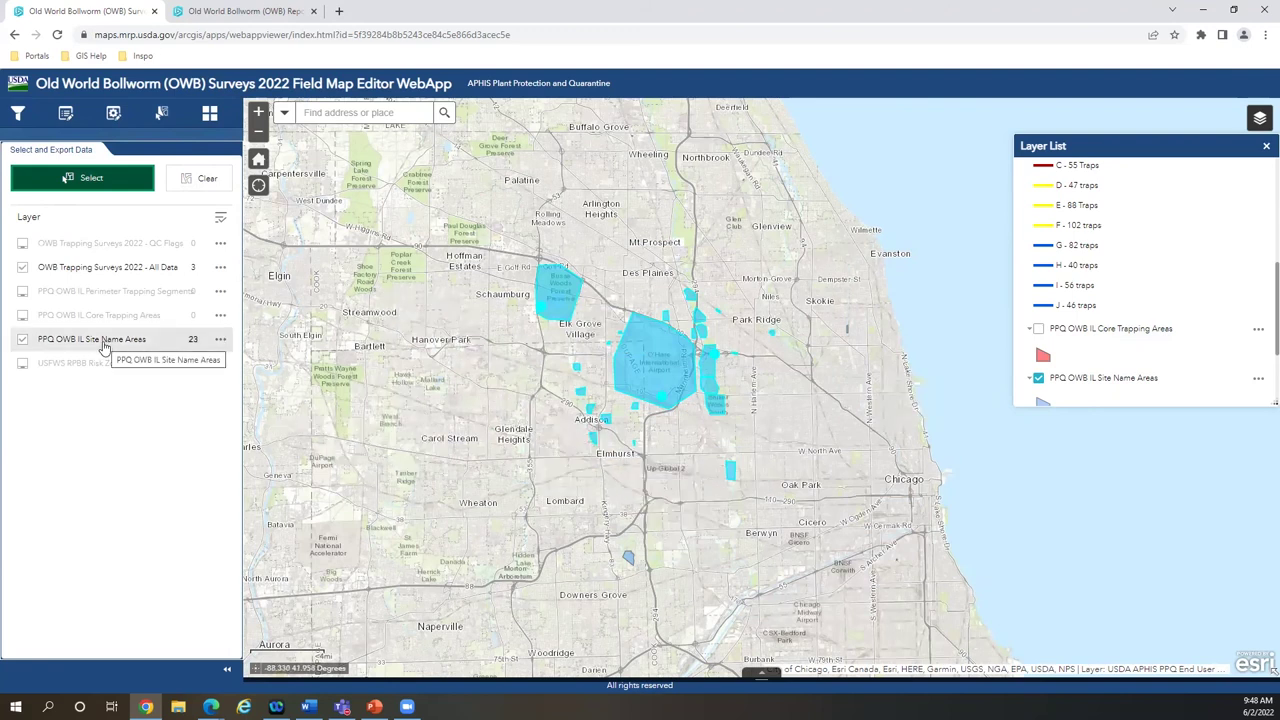
Show the selected OWB Trapping Surveys 2022 - All Data traps in the attribute table, followed by their related records.
left_click(221, 270)
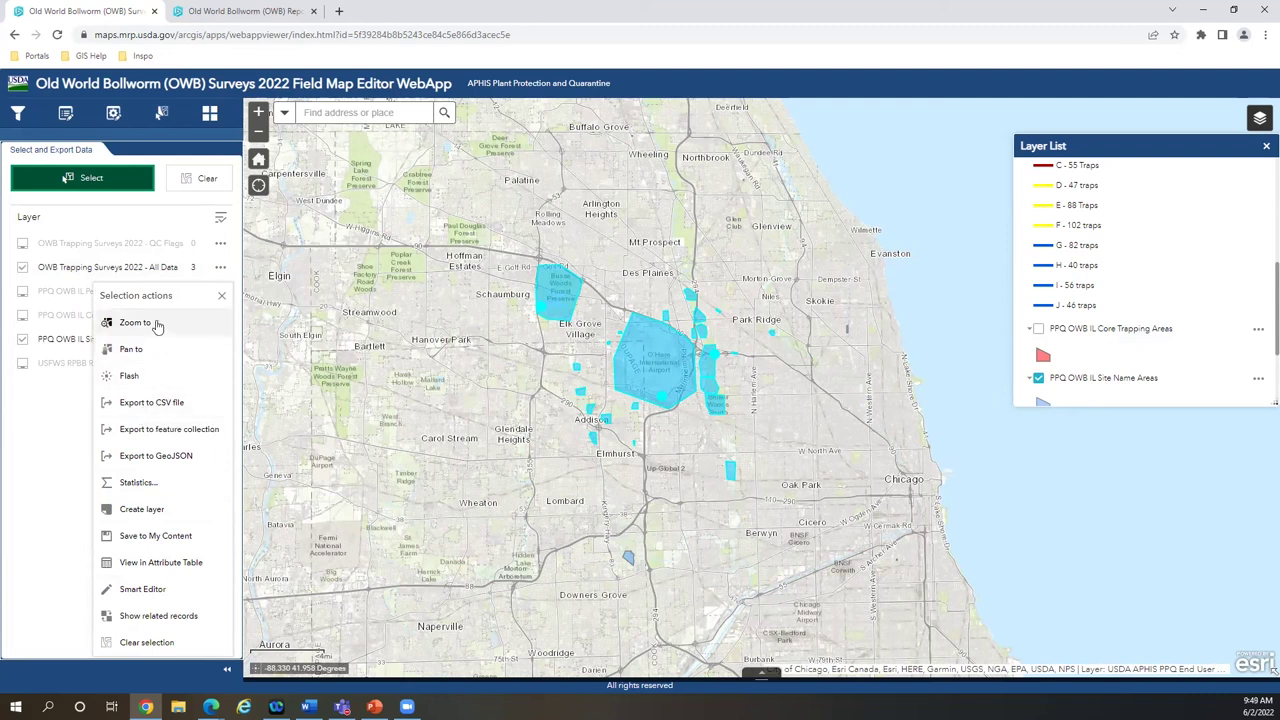
left_click(150, 565)
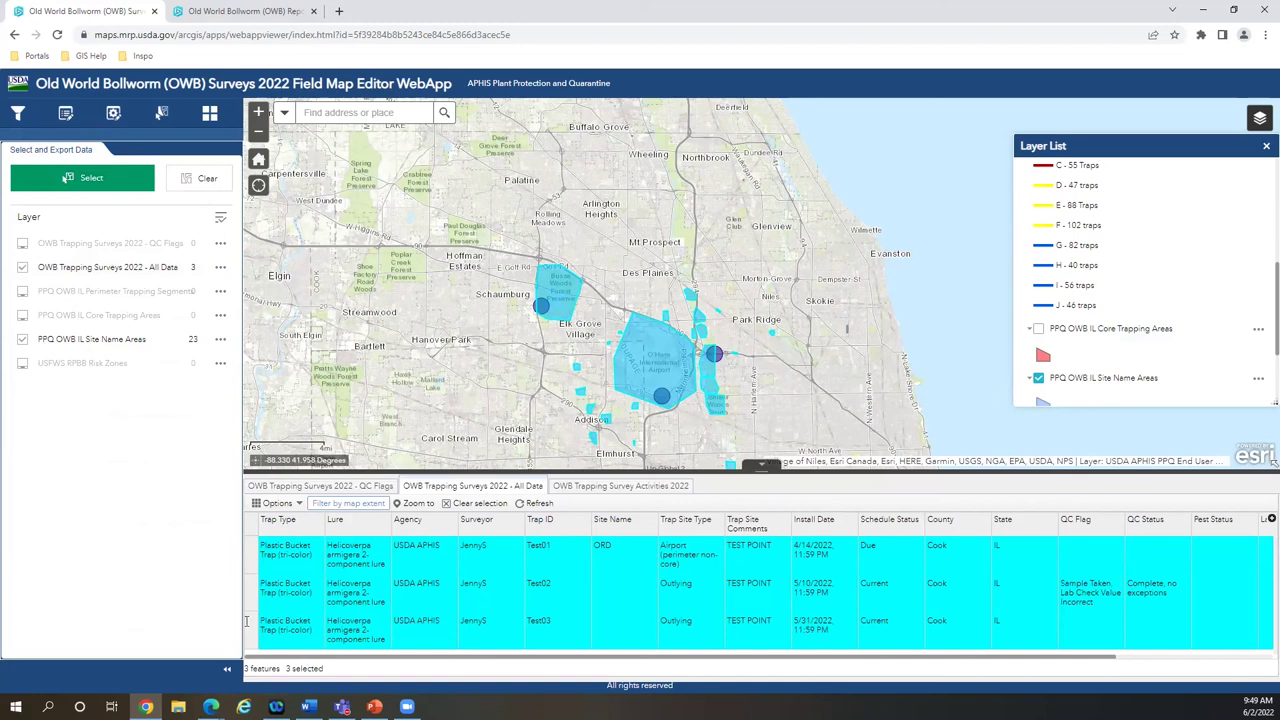
left_click(220, 268)
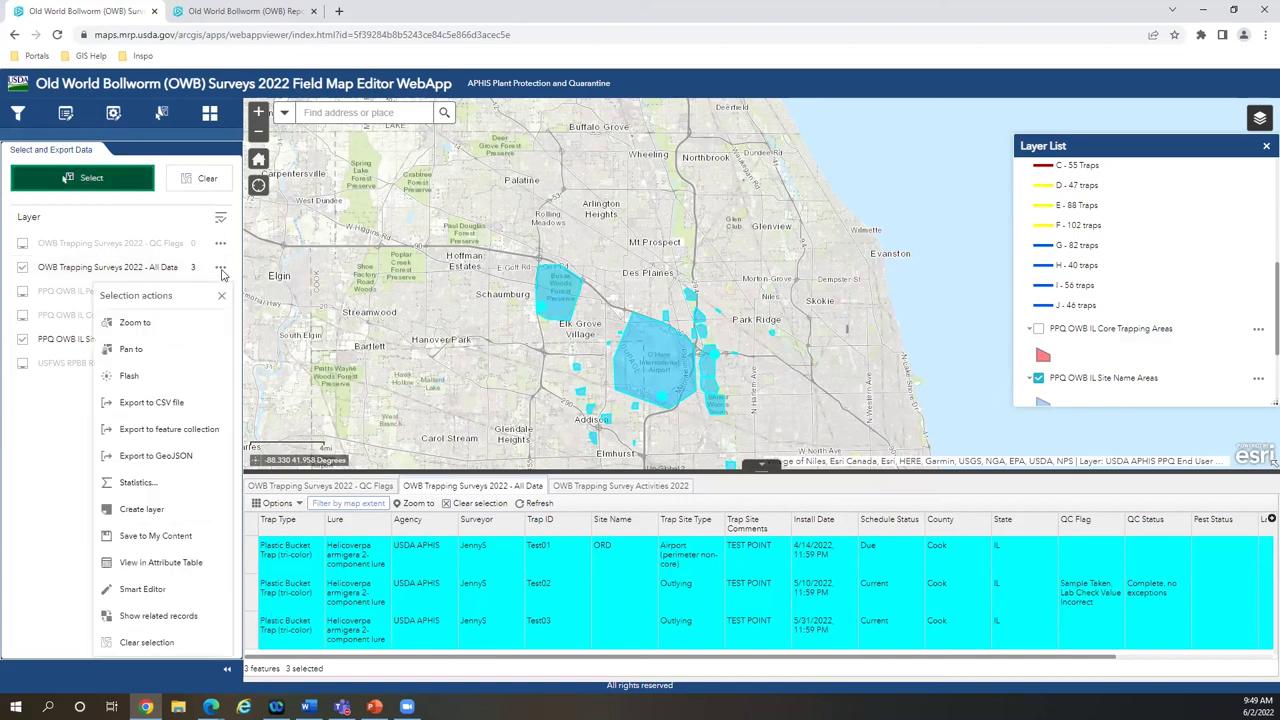
left_click(160, 616)
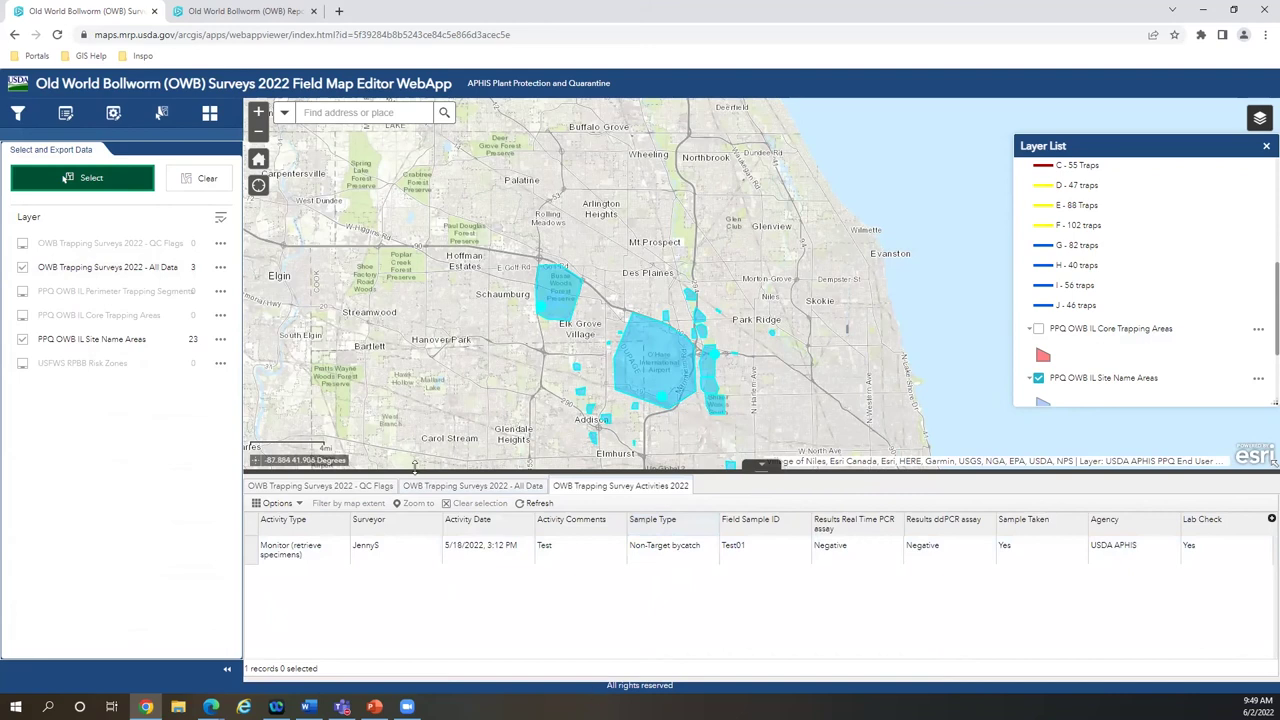
Select only the Test02 record in the All Data table, view its related survey activities, and return to the All Data table.
left_click(447, 488)
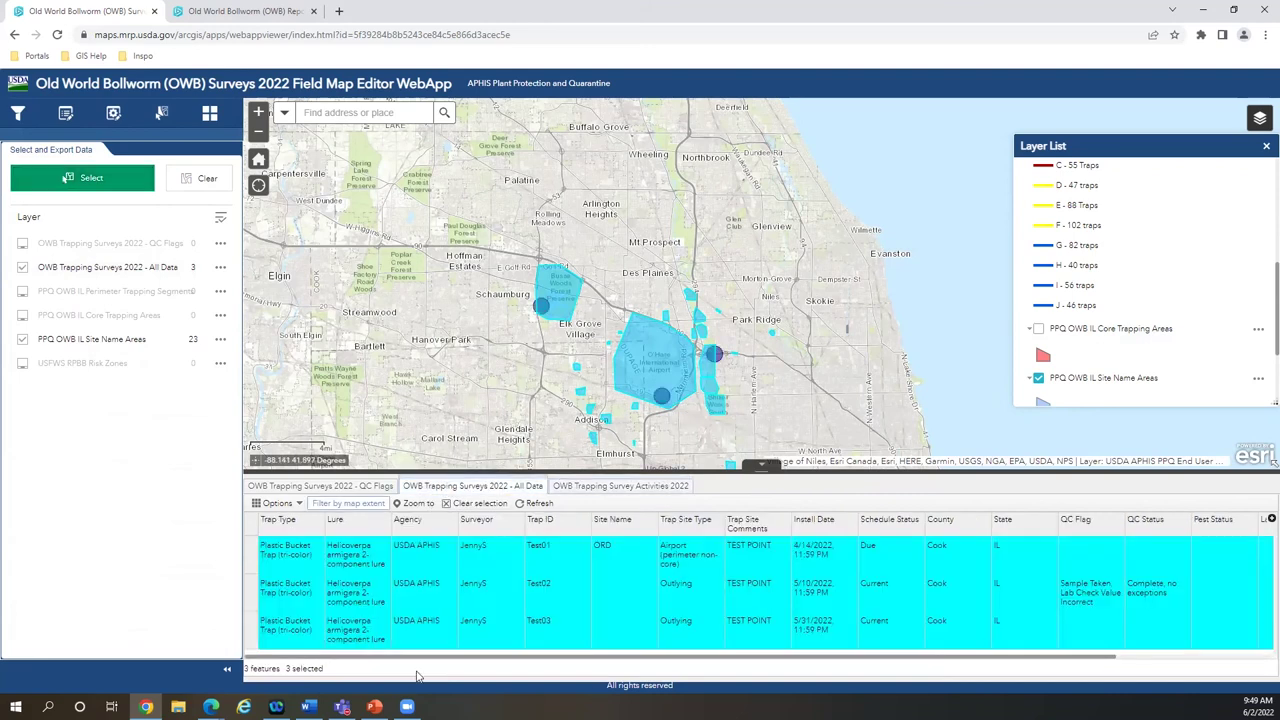
left_click(250, 598)
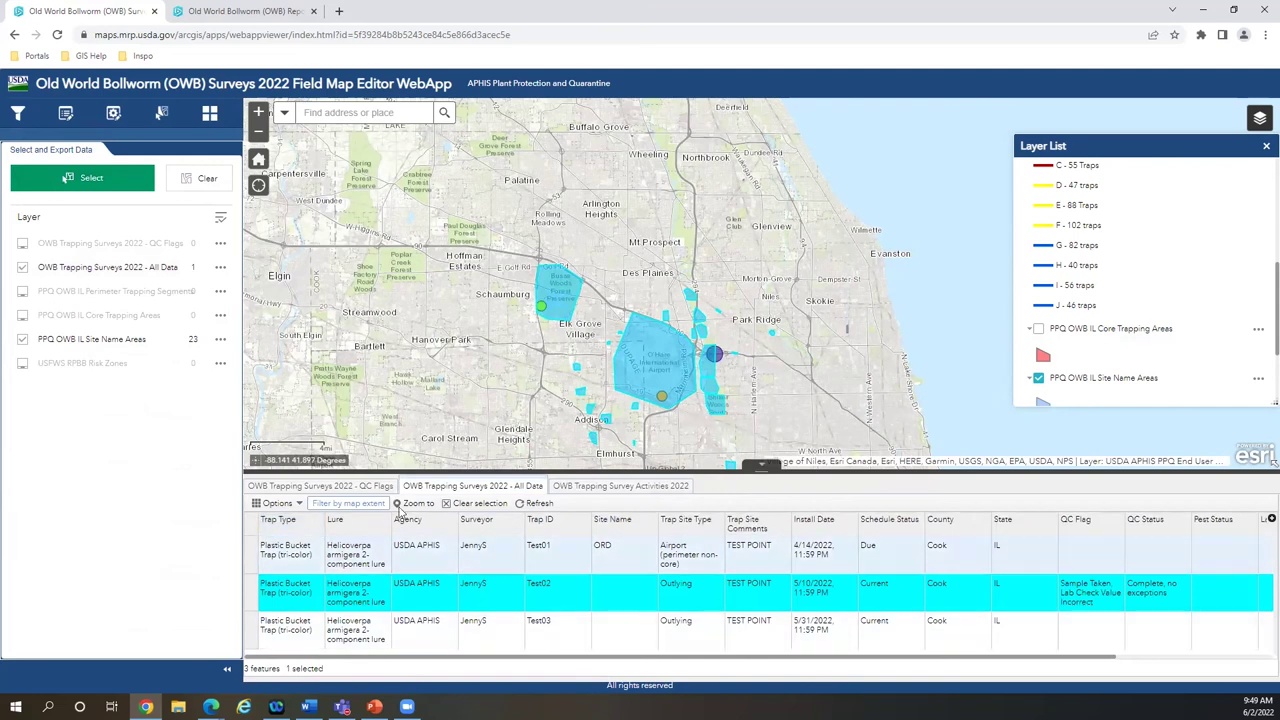
left_click(300, 505)
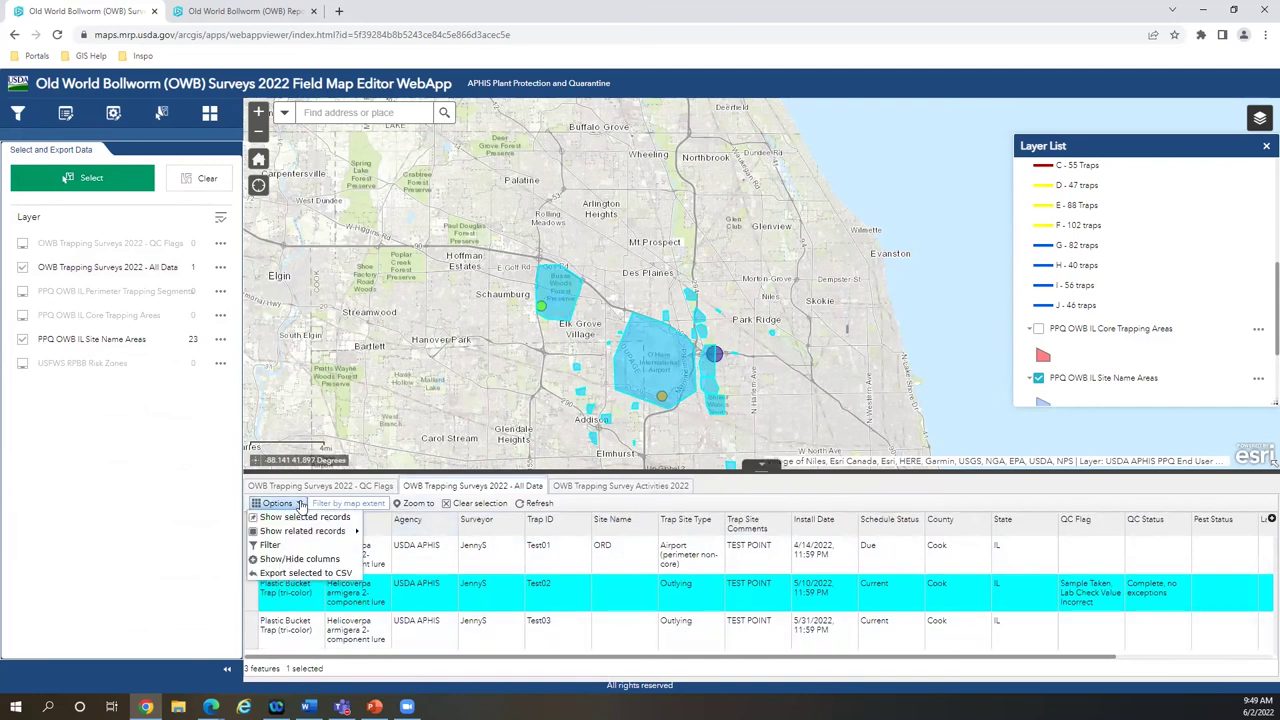
mouse_move(312, 536)
left_click(420, 532)
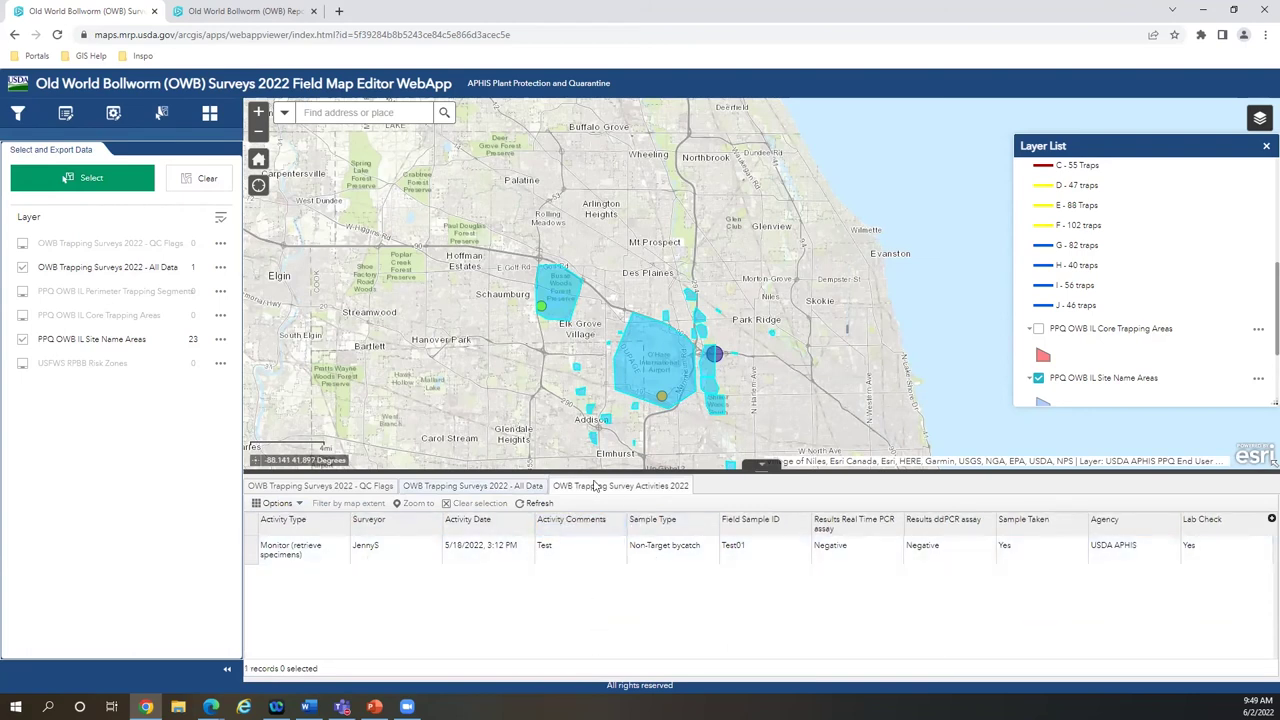
left_click(470, 487)
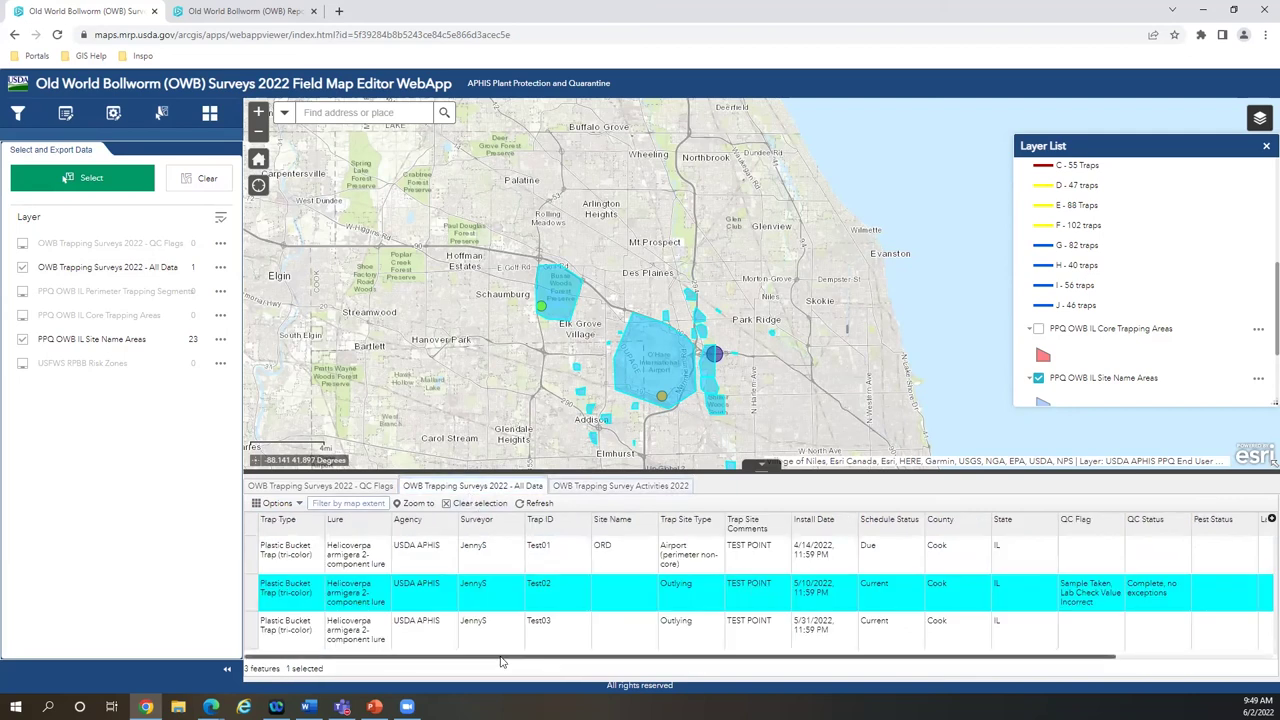
Start exporting the selected Test02 record to a CSV file, then cancel the file save.
left_click(279, 504)
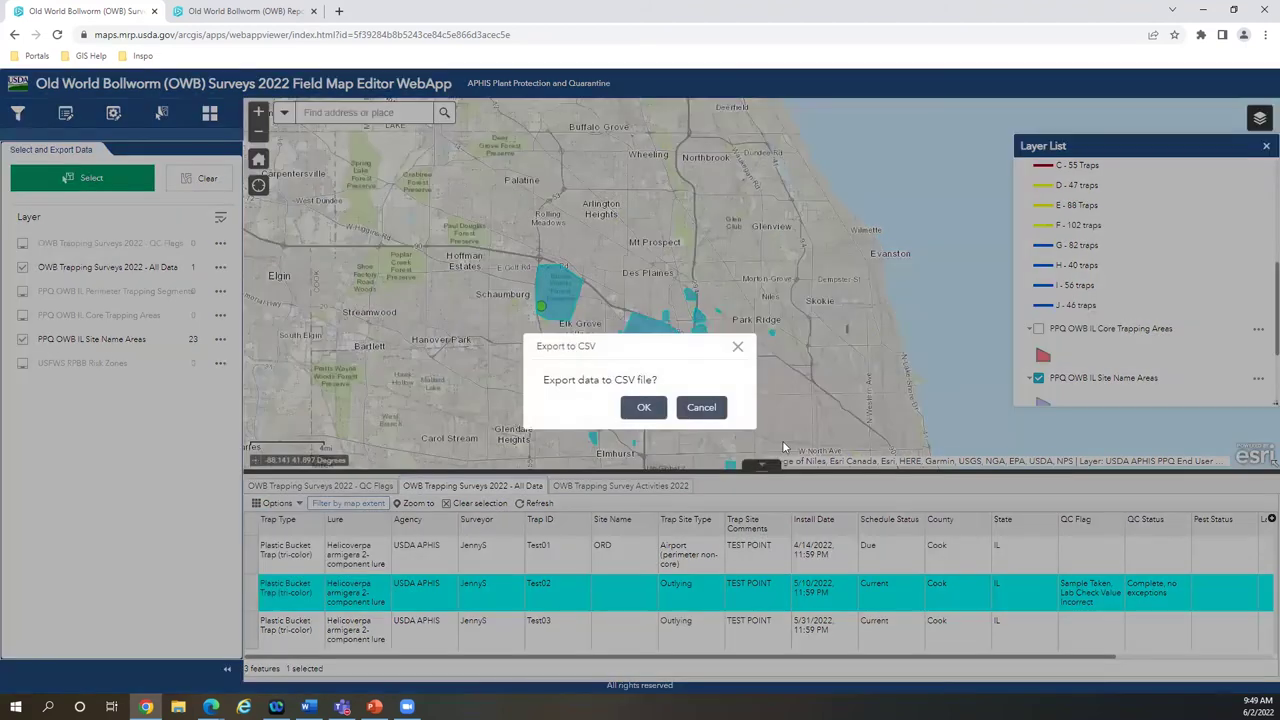
left_click(645, 406)
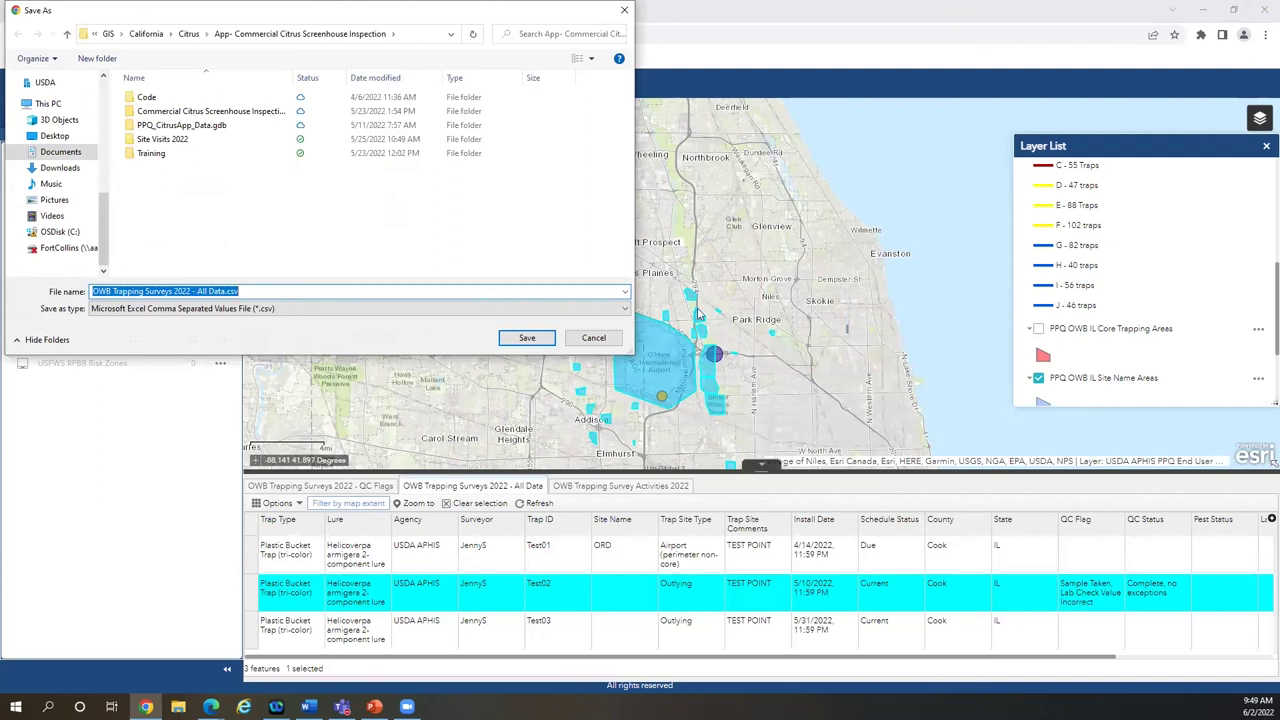
left_click(601, 345)
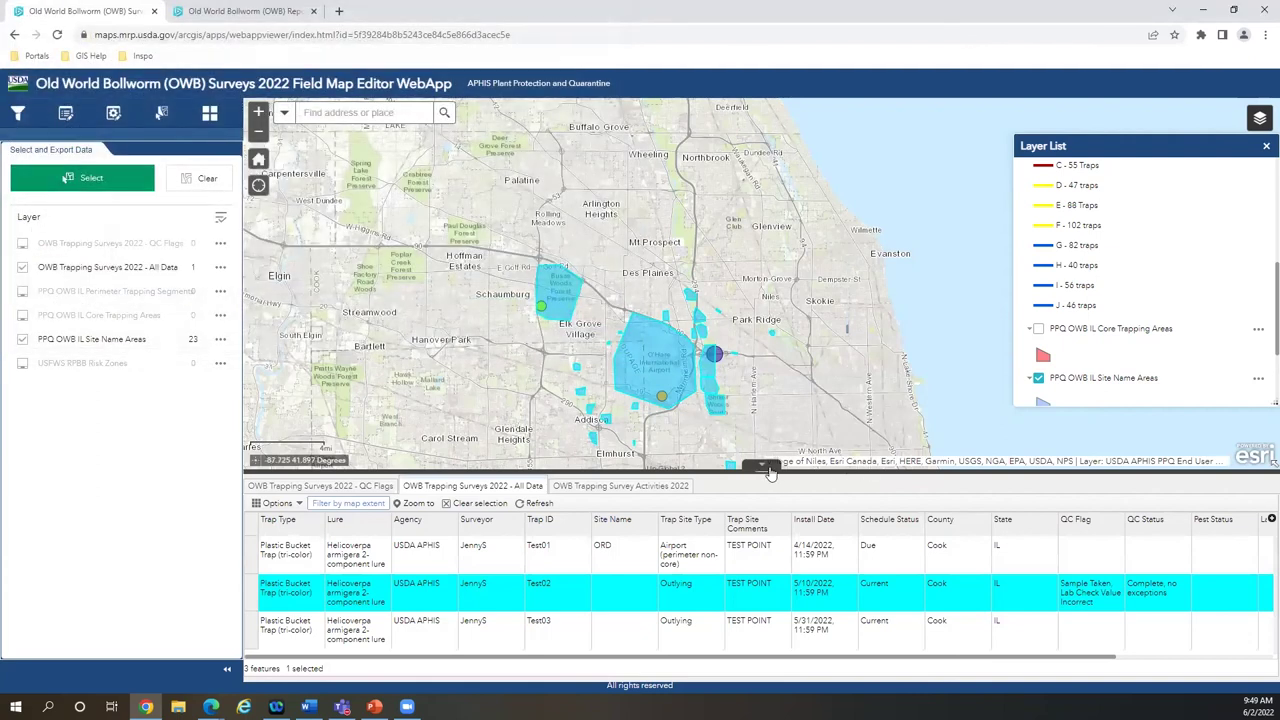
Enlarge the attribute table slightly, look across its columns, and clear the selection in all layers.
mouse_move(798, 471)
left_mouse_down()
mouse_move(801, 499)
mouse_move(800, 452)
left_mouse_up()
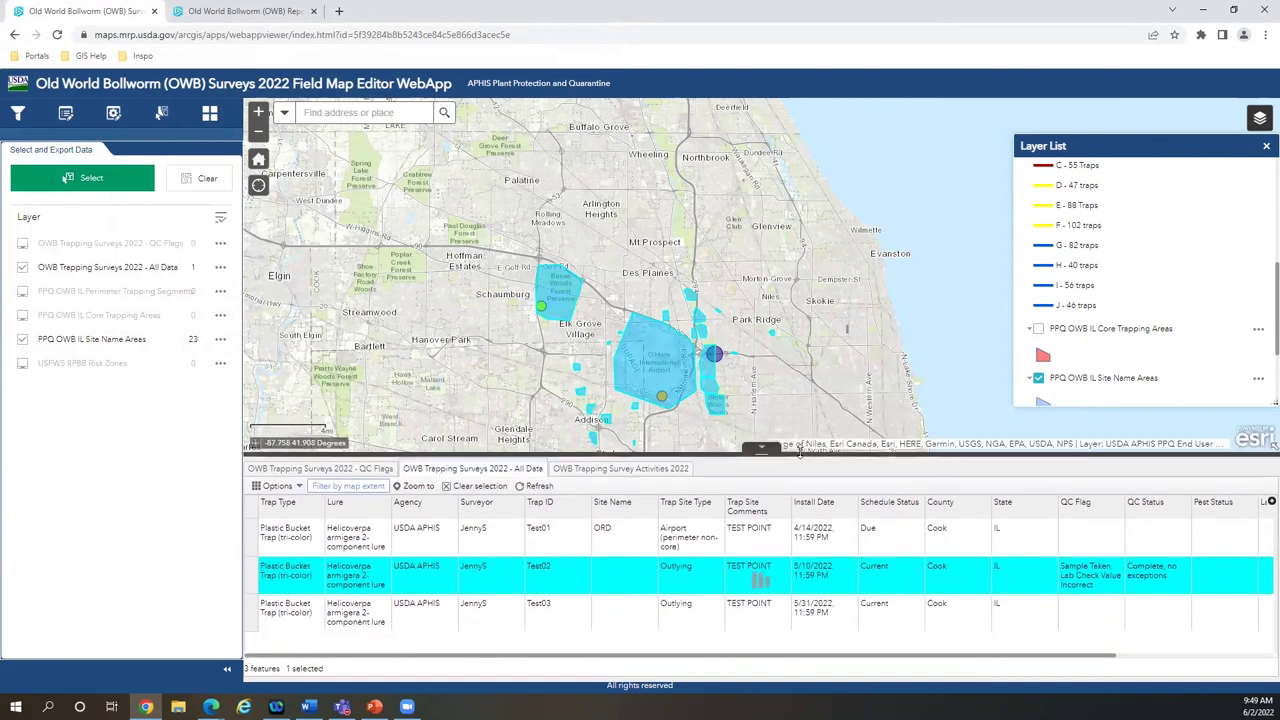
scroll(425, 662, "right", 2)
scroll(425, 662, "left", 2)
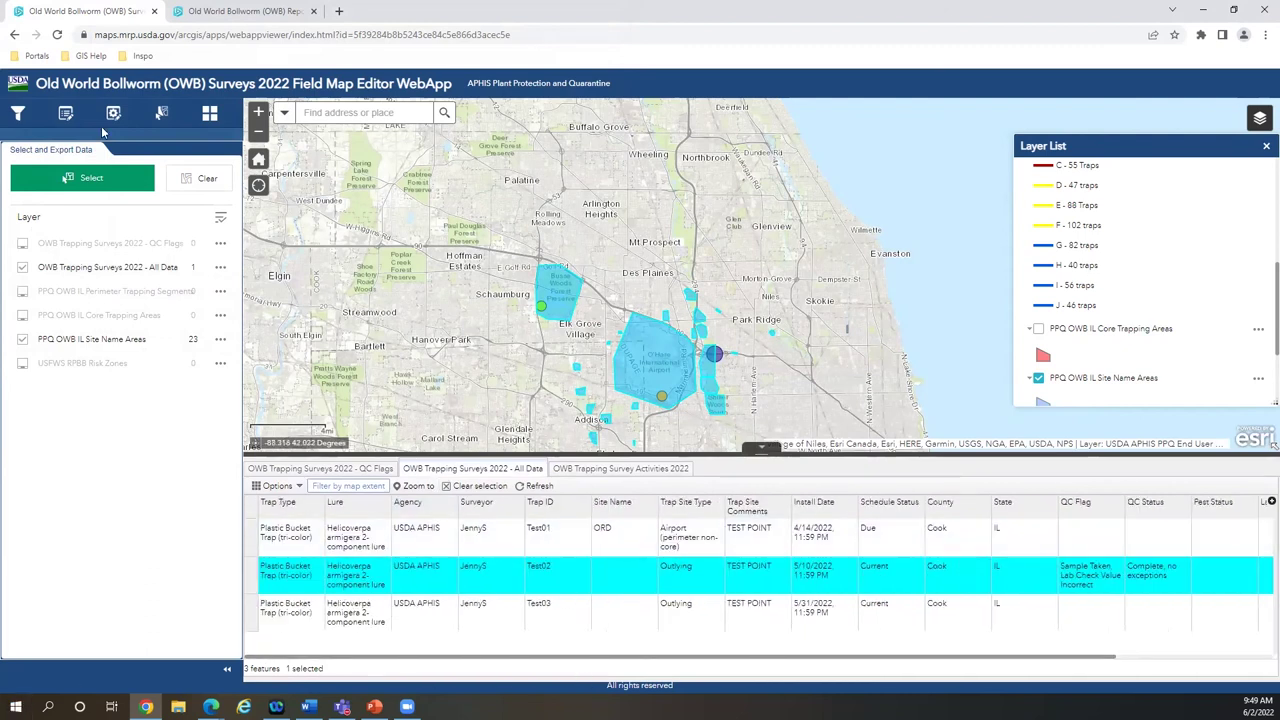
left_click(209, 183)
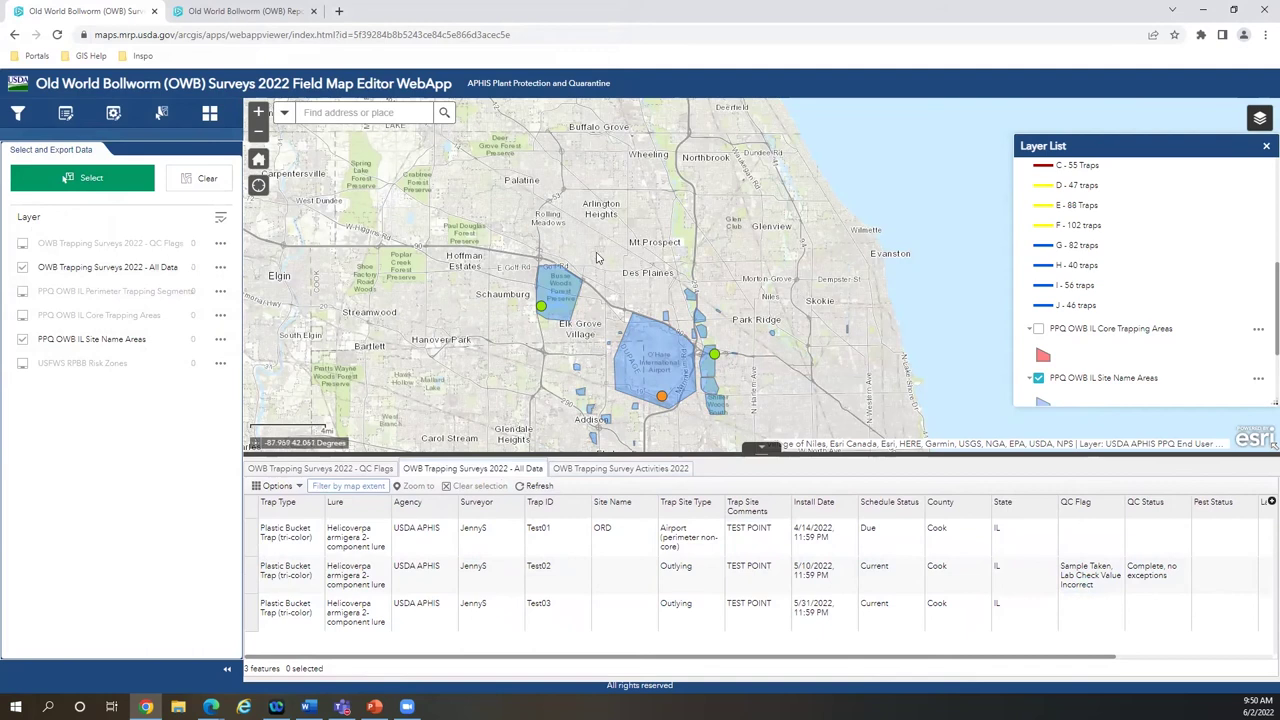
Move the map away from O'Hare to check how the table follows the view, then turn off filtering by map extent.
left_click_drag(636, 329, 645, 383)
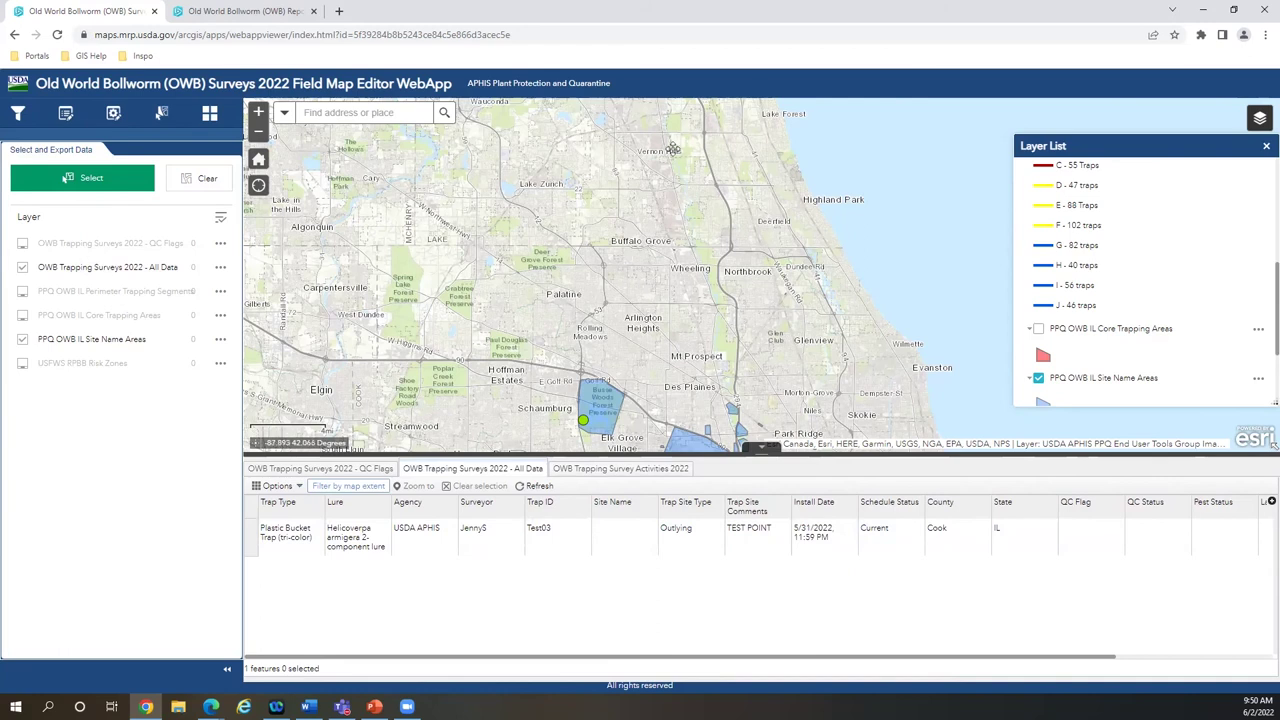
left_click_drag(505, 389, 260, 570)
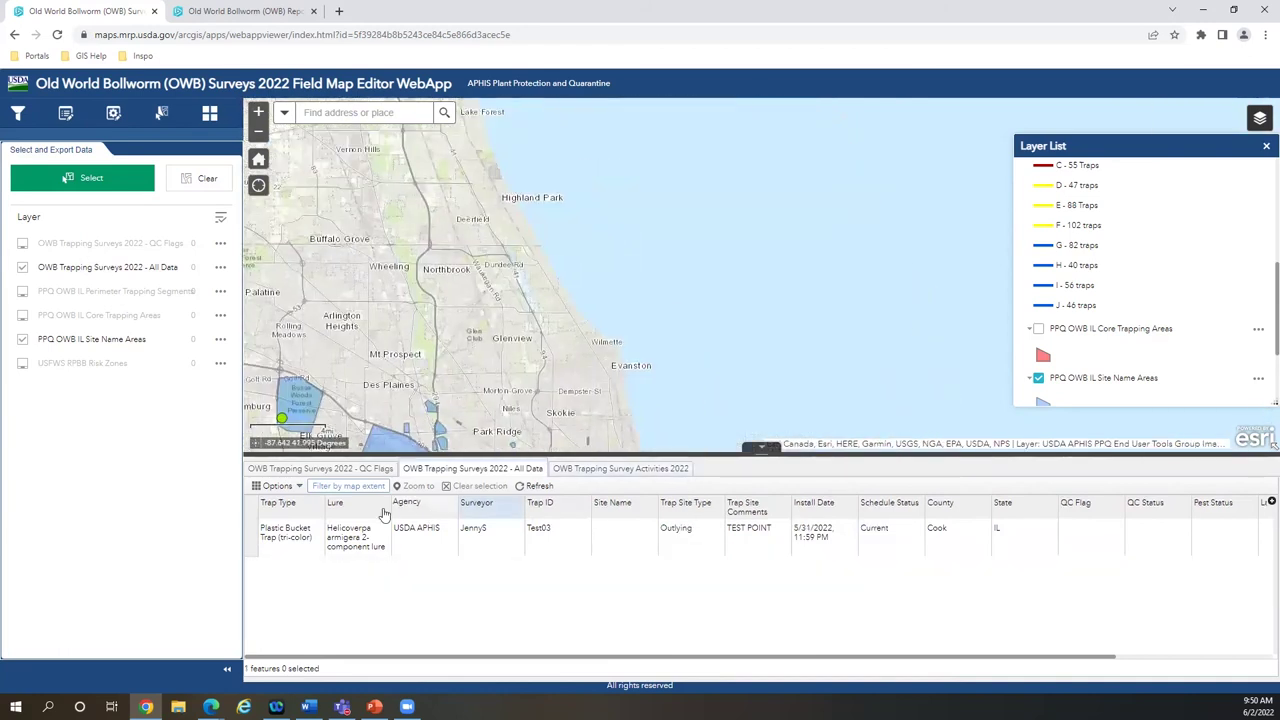
left_click(350, 487)
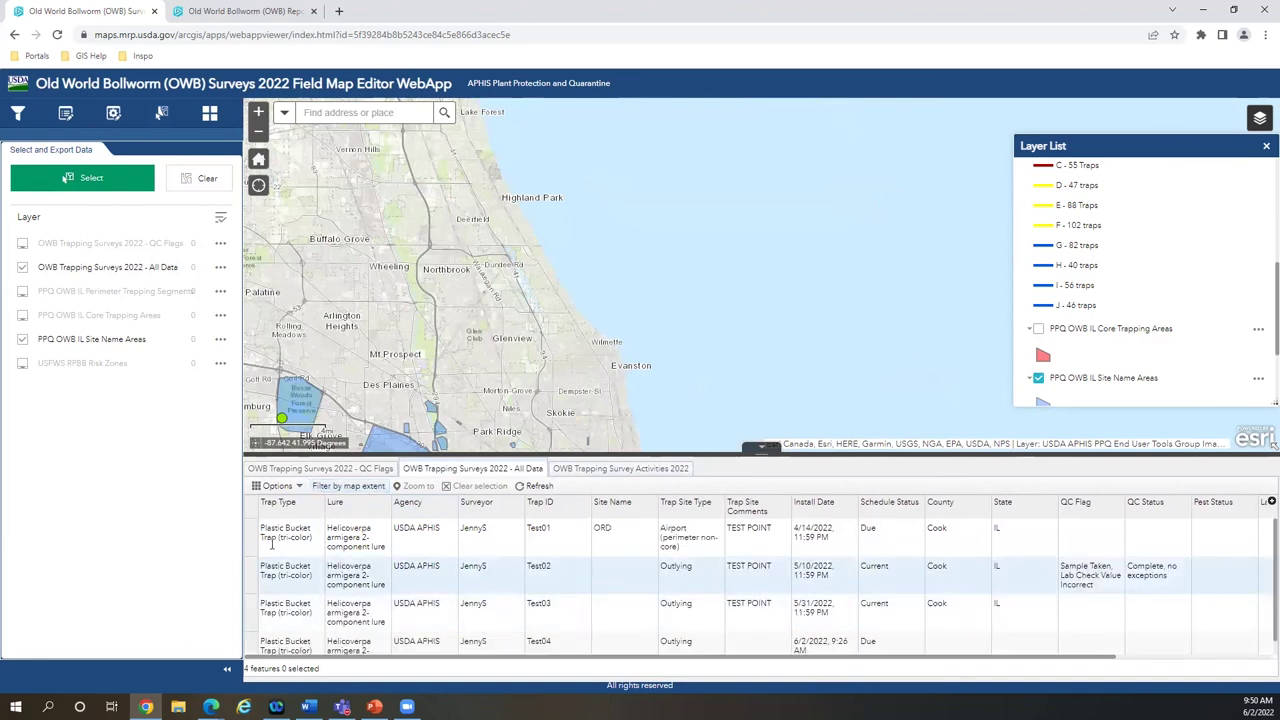
Locate the Test04 record on the map from the All Data table, then return the map to the traps west of Chicago.
scroll(380, 634, "down", 1)
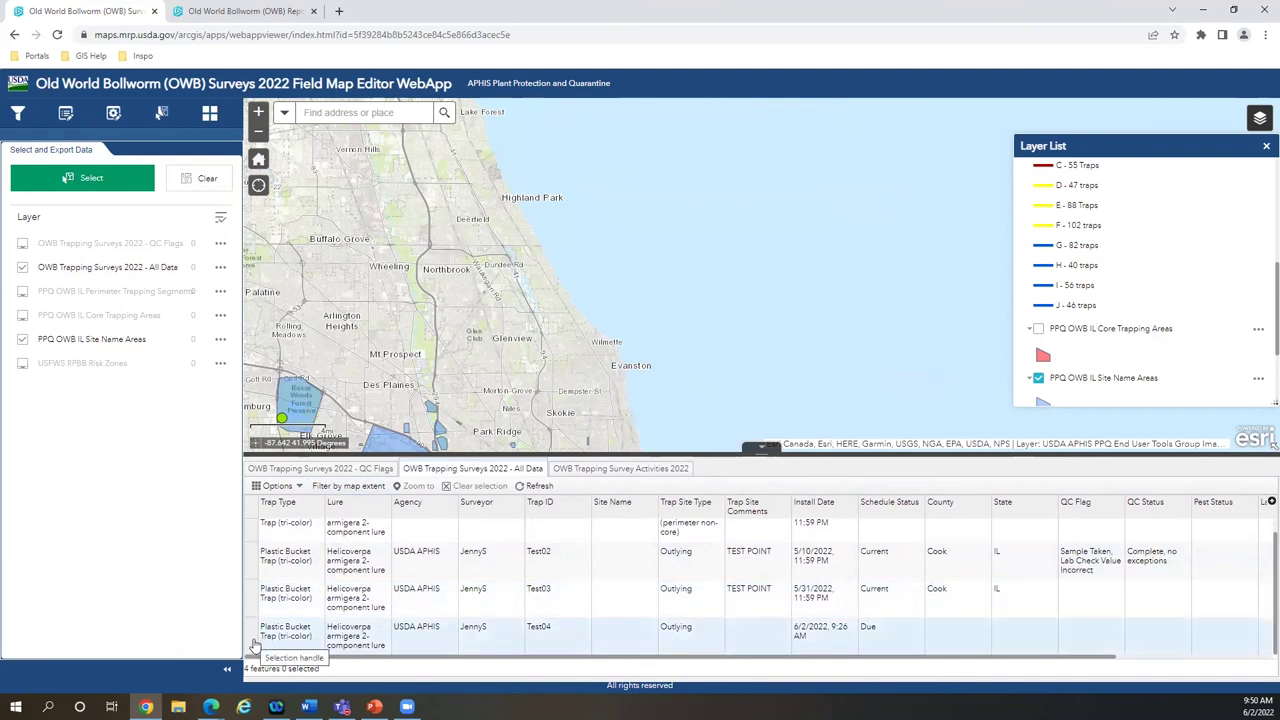
left_click_drag(560, 370, 666, 248)
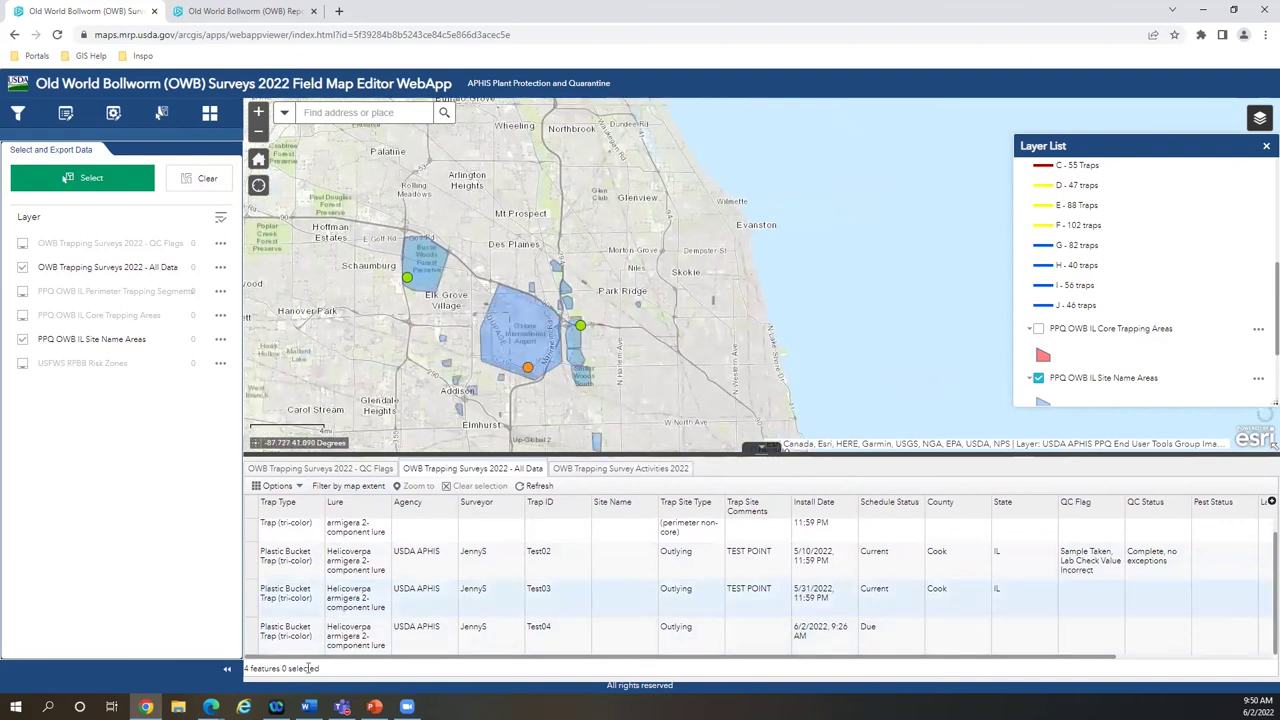
left_click(248, 640)
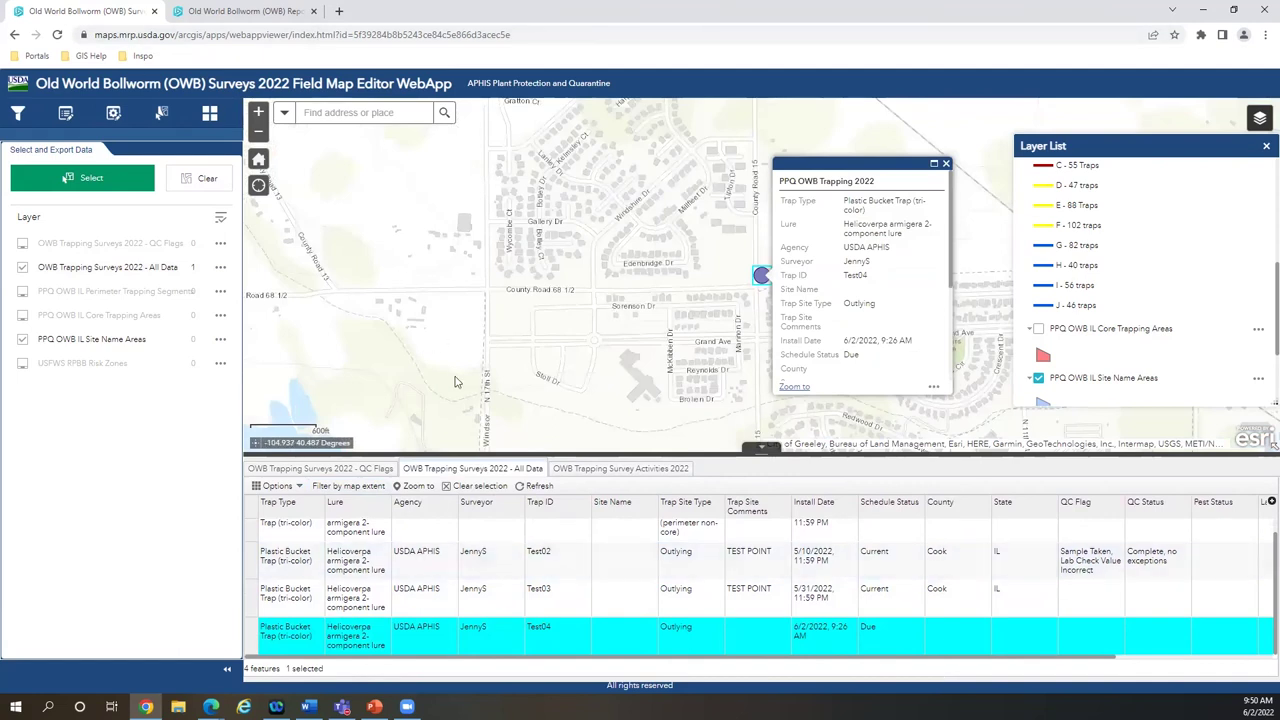
left_click(258, 159)
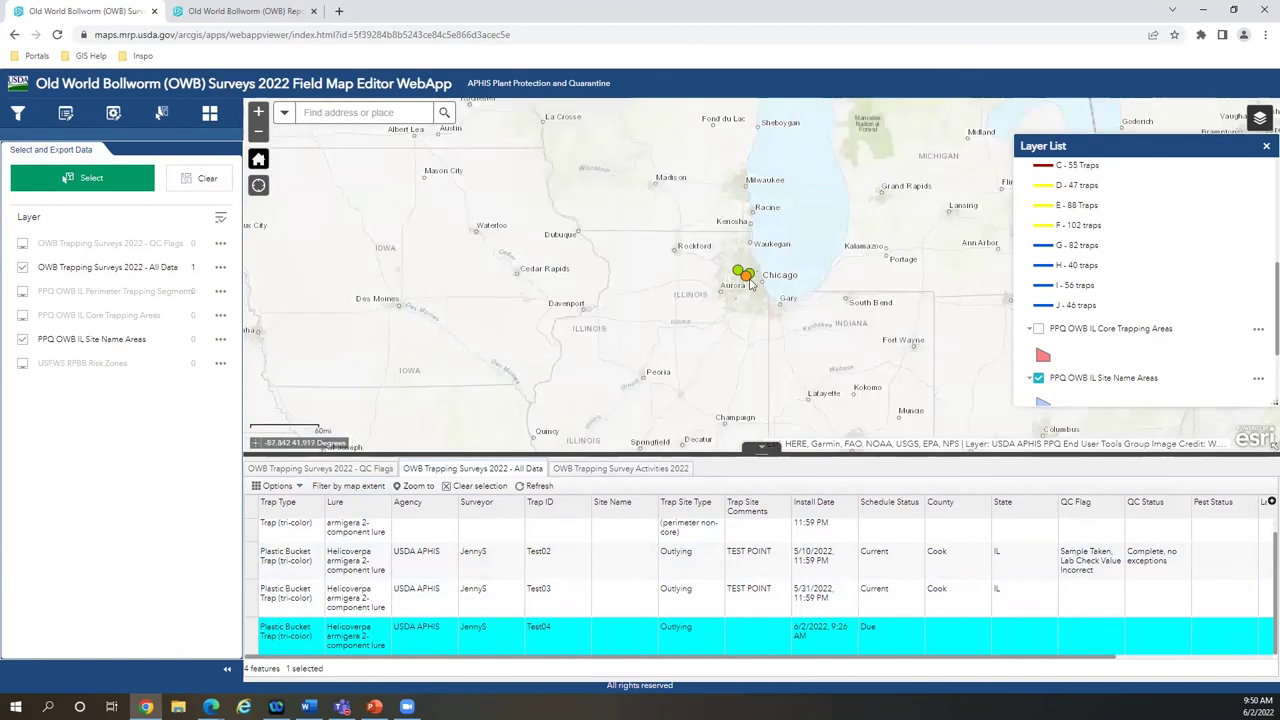
scroll(748, 282, "up", 2)
scroll(748, 282, "up", 2)
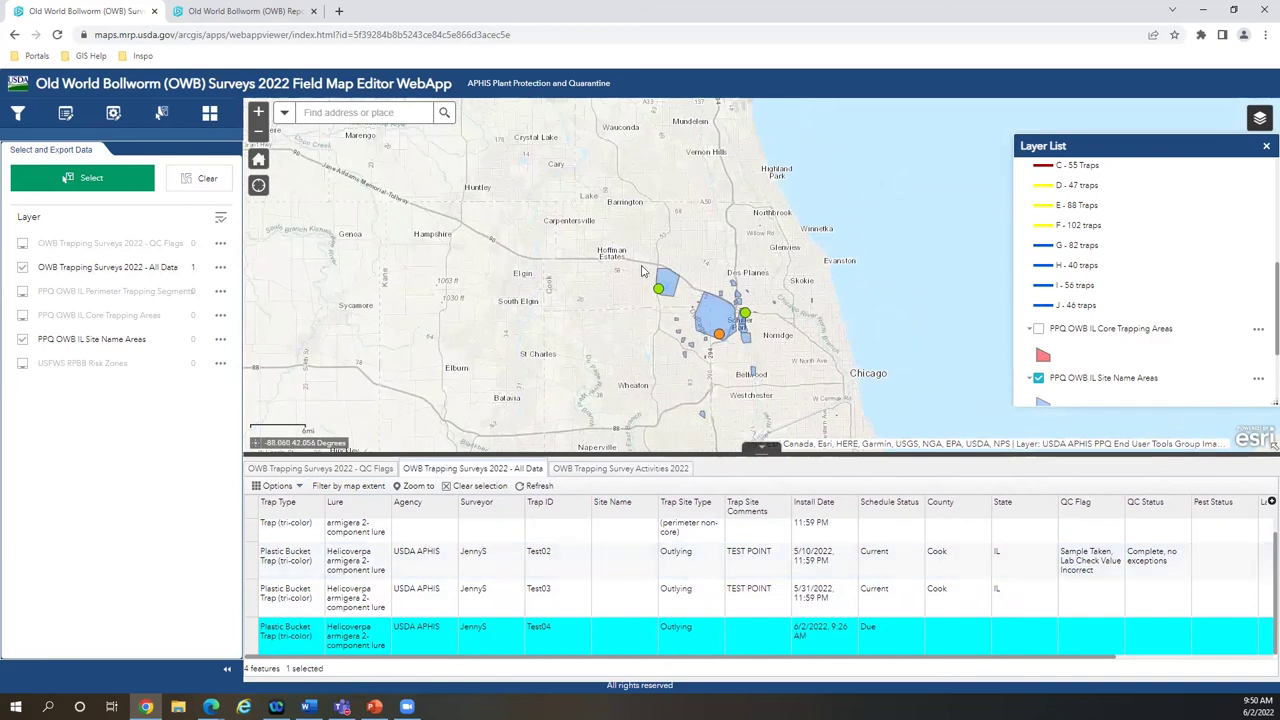
Check the site name of the area northwest of O'Hare, then clear the Test04 selection in the All Data table.
left_click(669, 279)
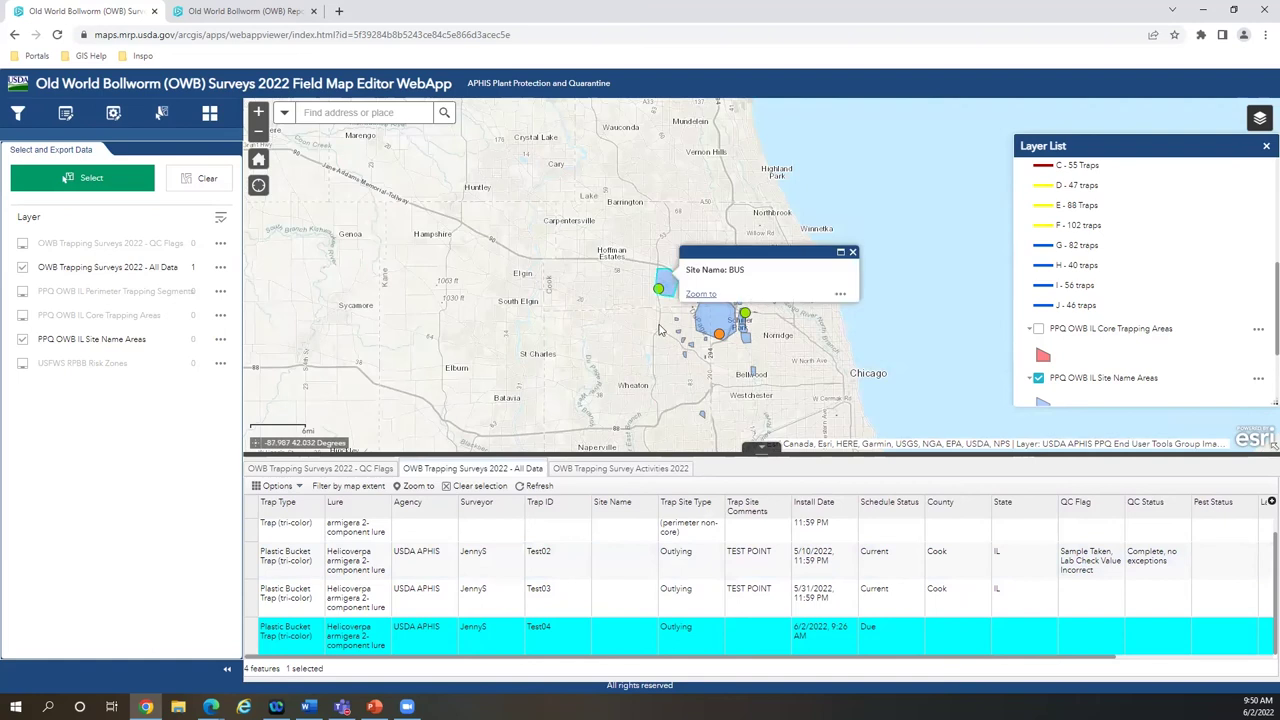
left_click(853, 254)
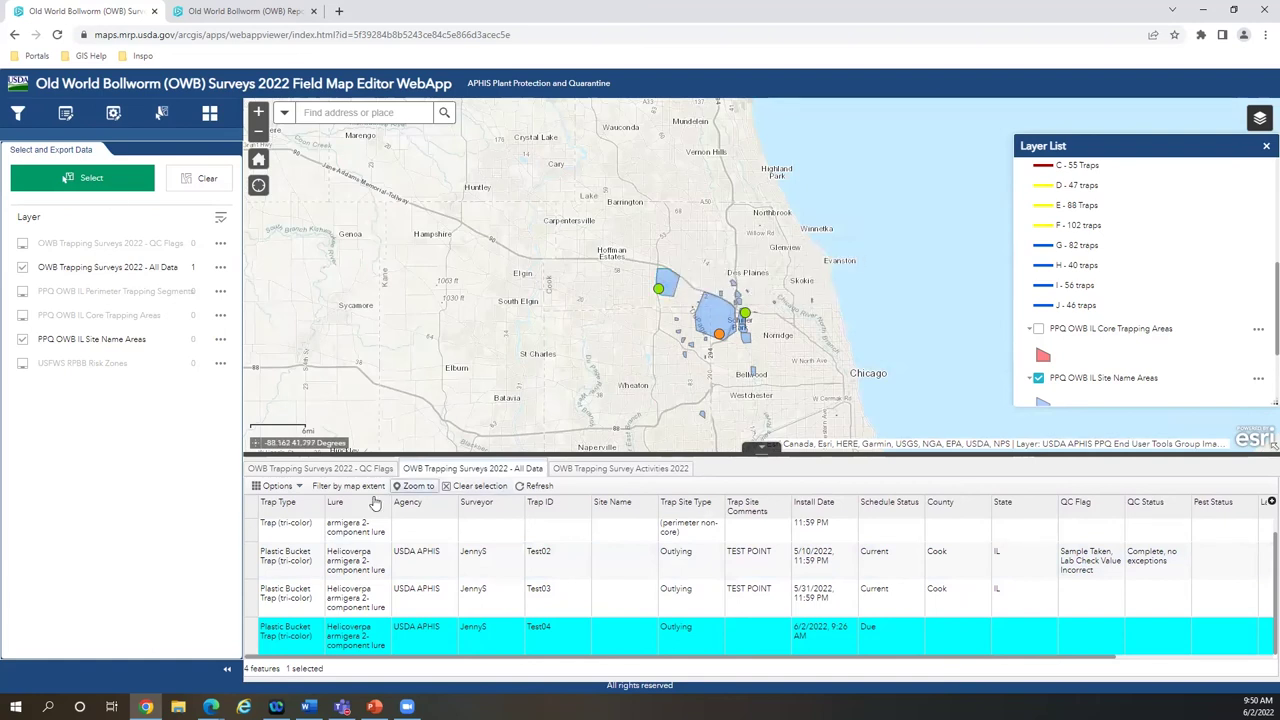
left_click(476, 486)
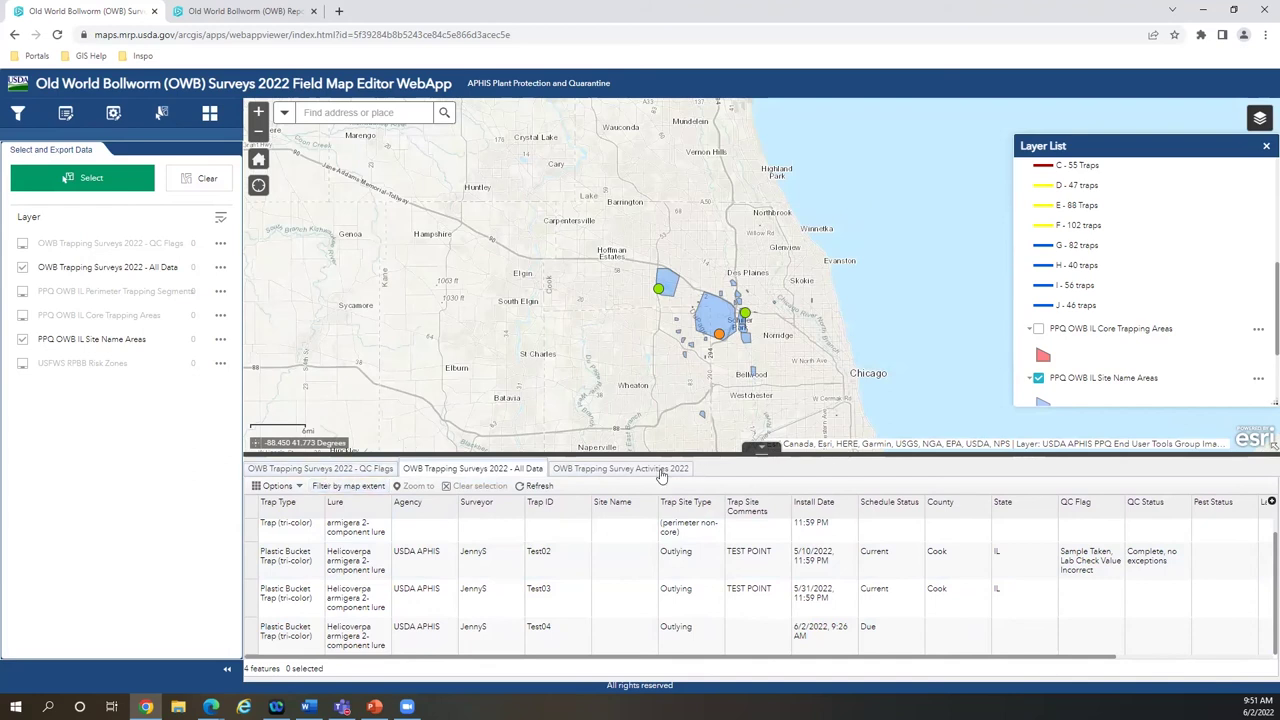
Show the PPQ OWB IL Perimeter Trapping Segments layer on the map and open its attribute table.
scroll(1137, 305, "up", 10)
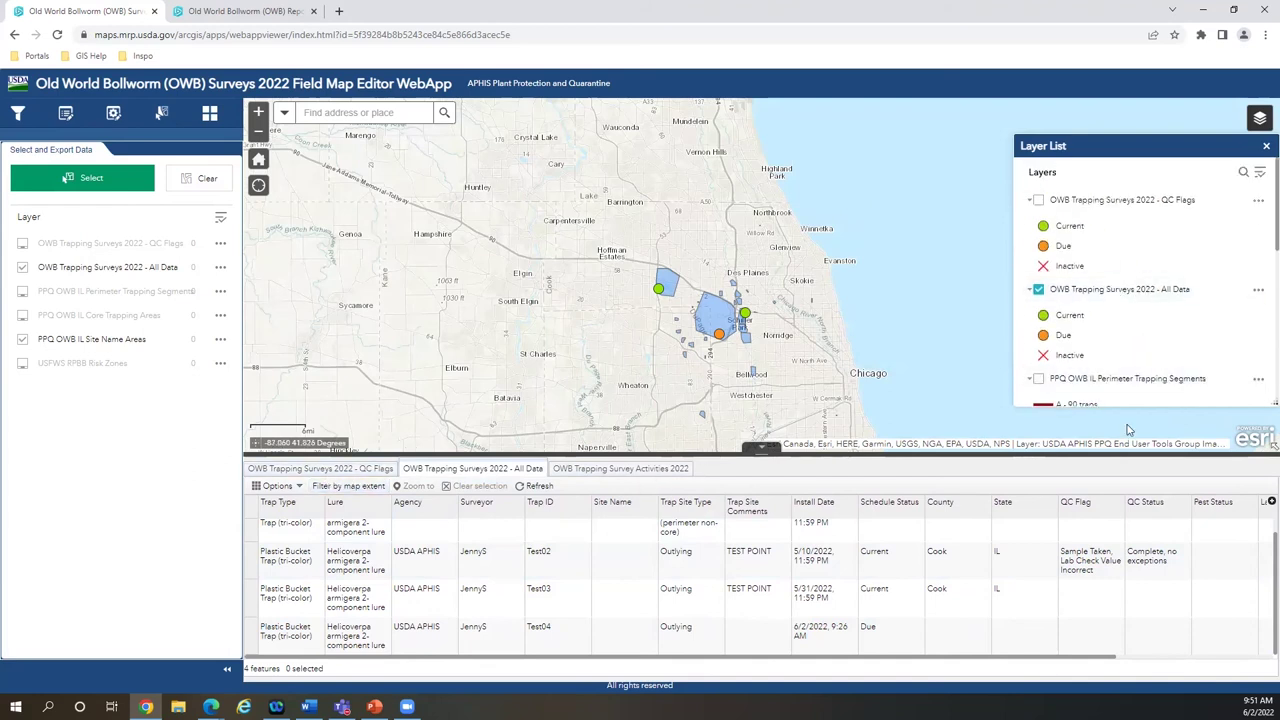
scroll(1128, 312, "down", 2)
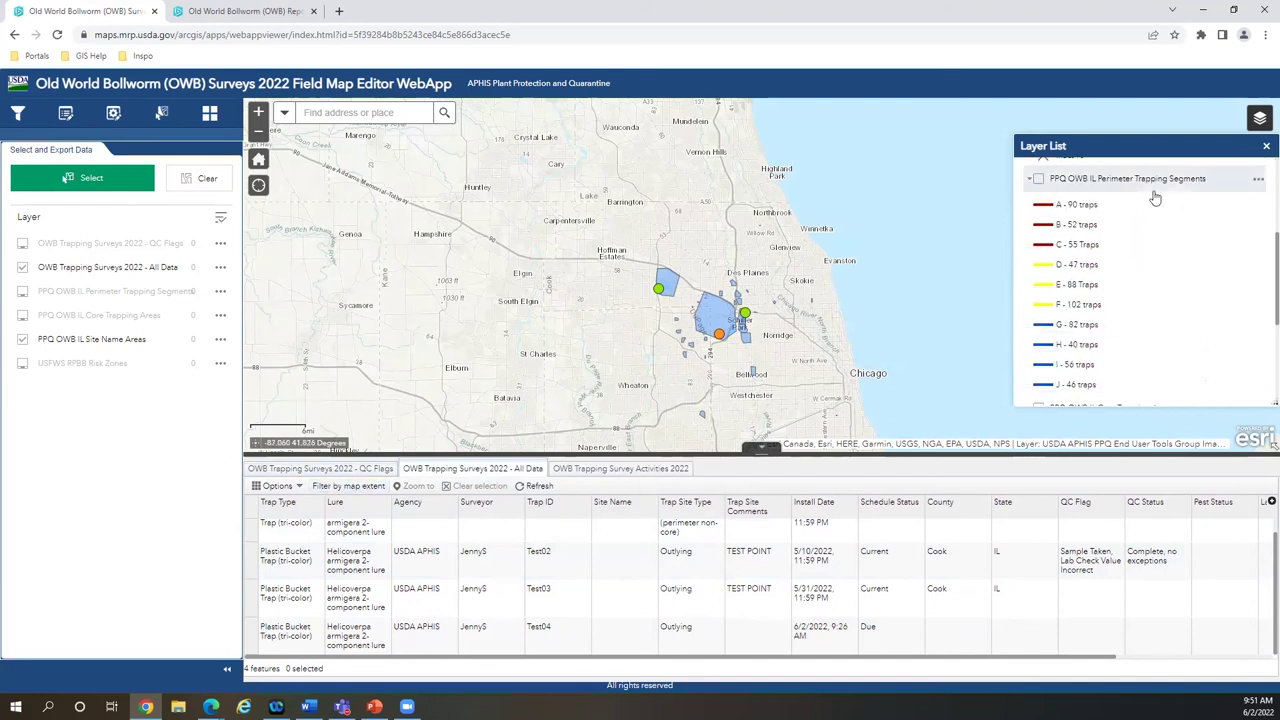
left_click(1039, 180)
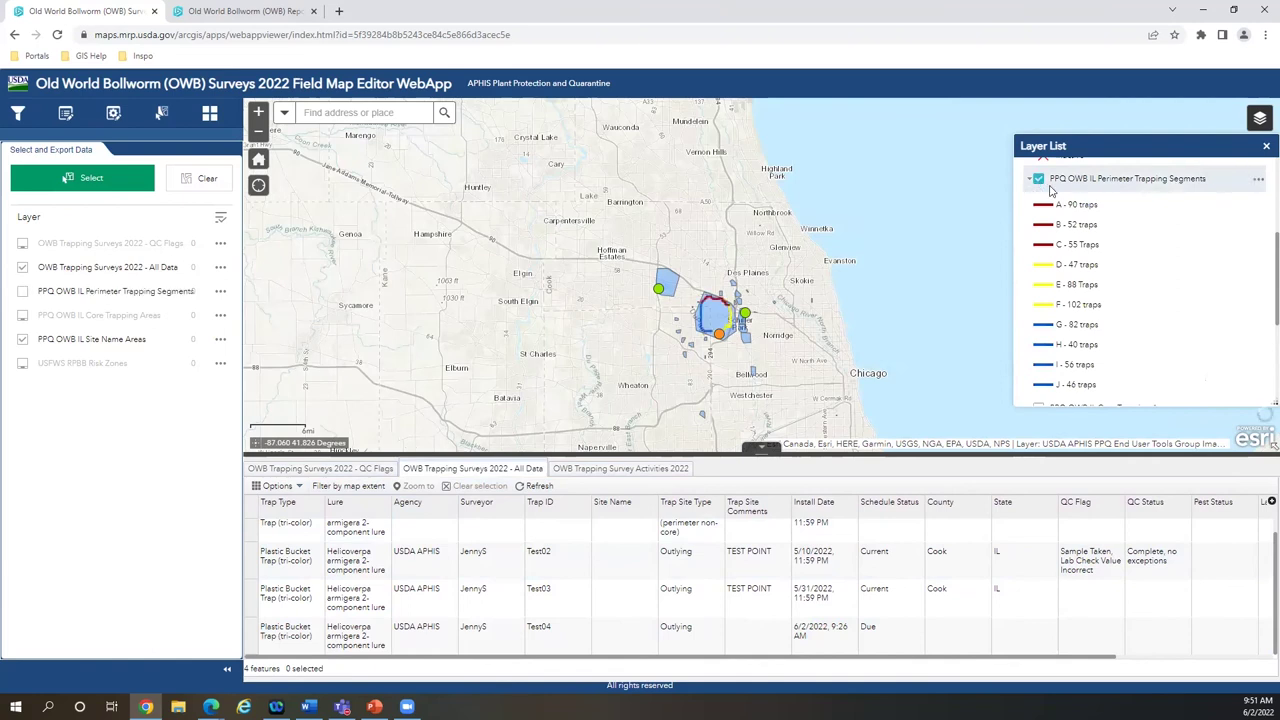
scroll(715, 313, "up", 2)
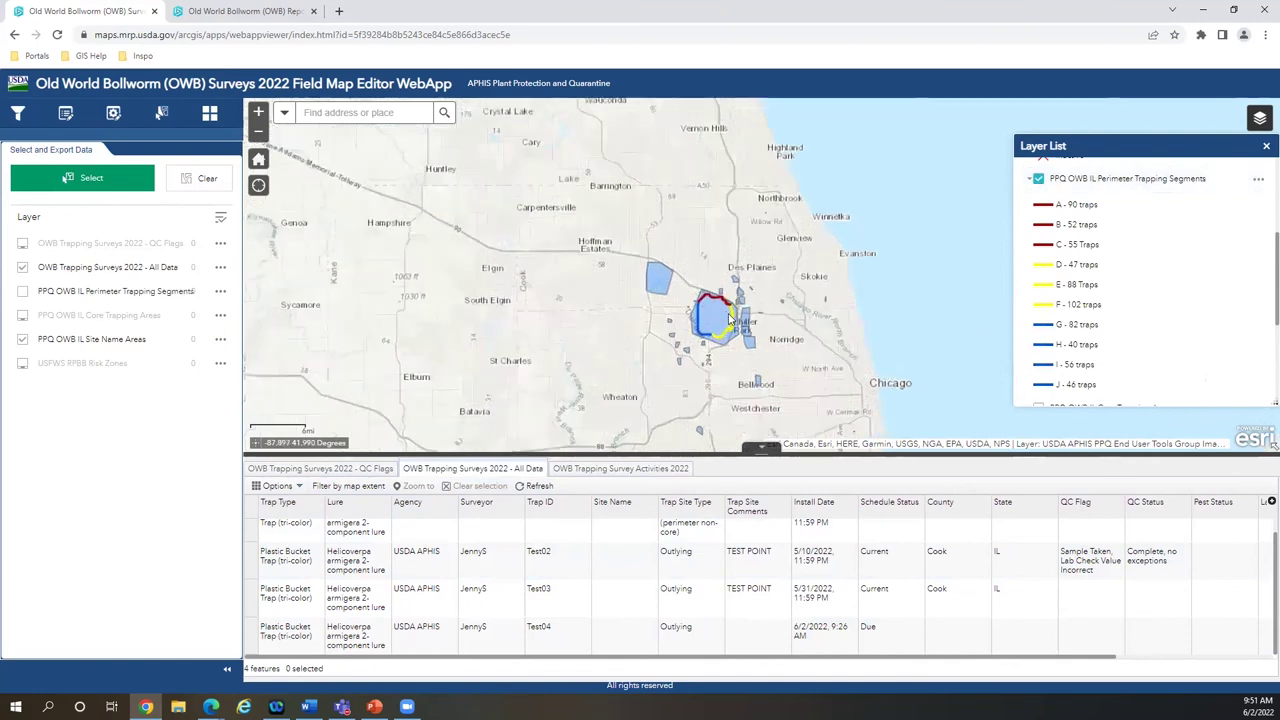
left_click(1258, 180)
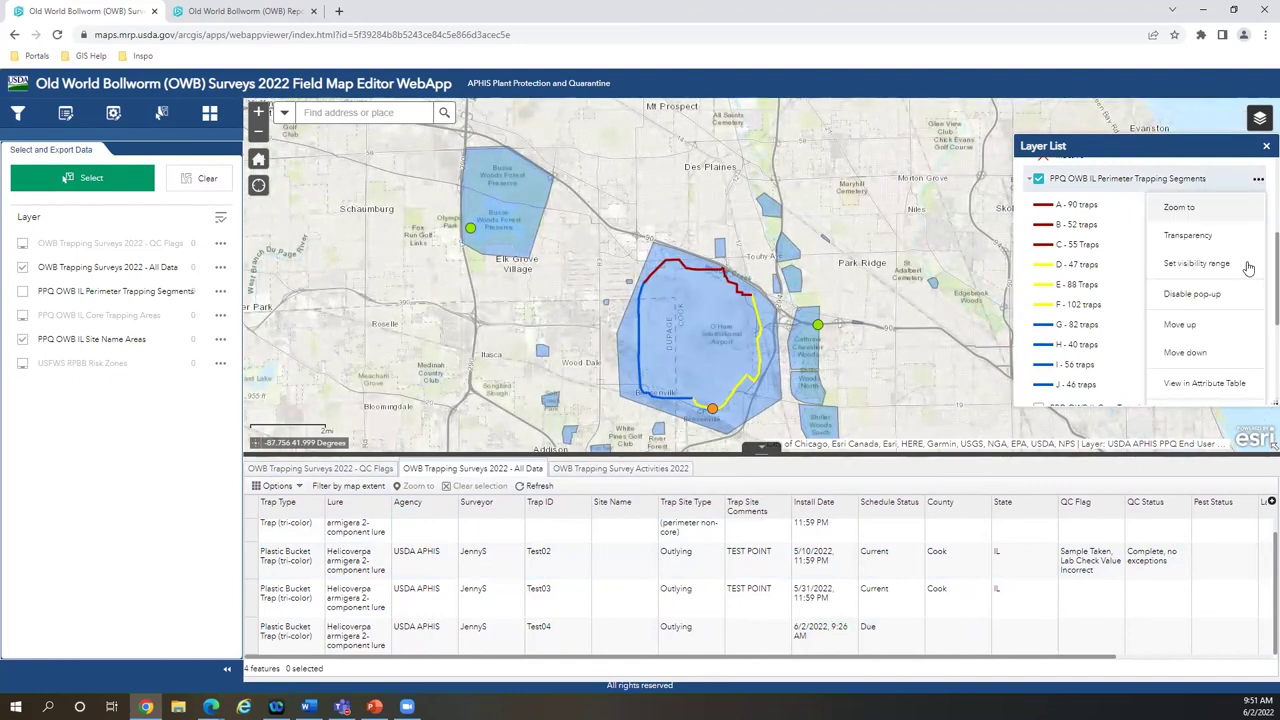
left_click(1204, 384)
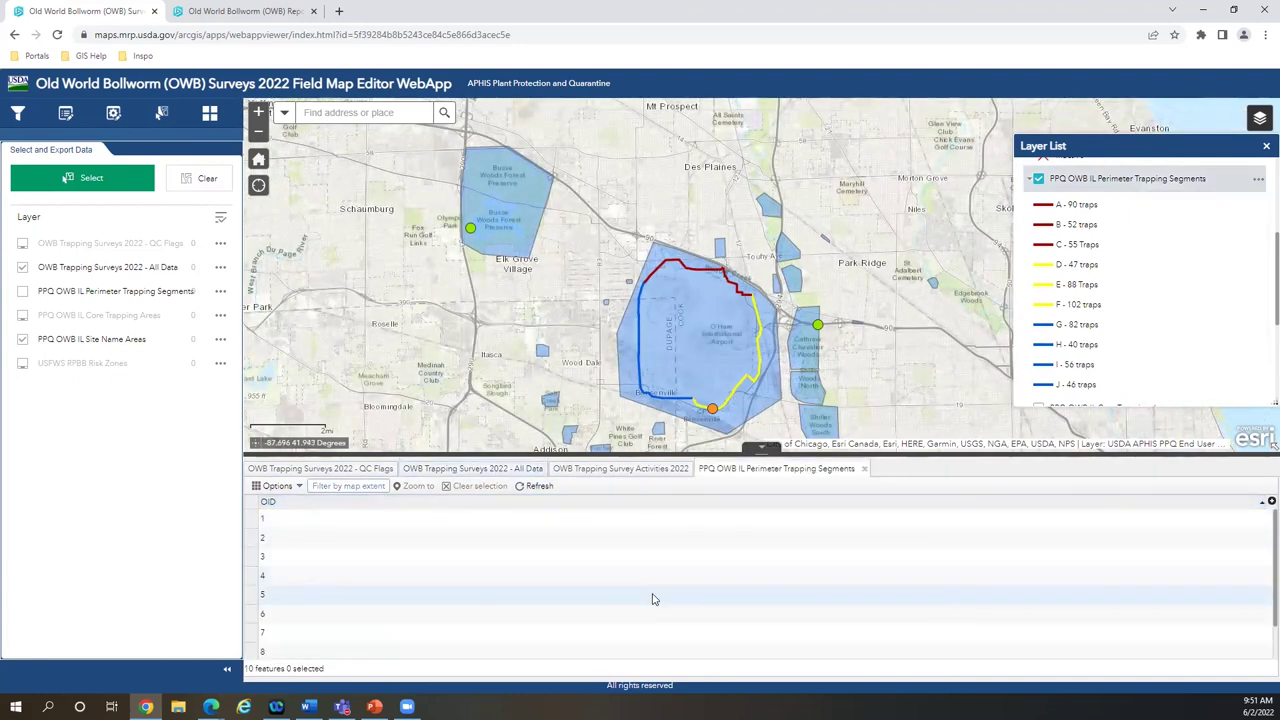
Hide the Perimeter Trapping Segments layer, then show USFWS RPBB Risk Zones and open its attribute table.
left_click(1038, 178)
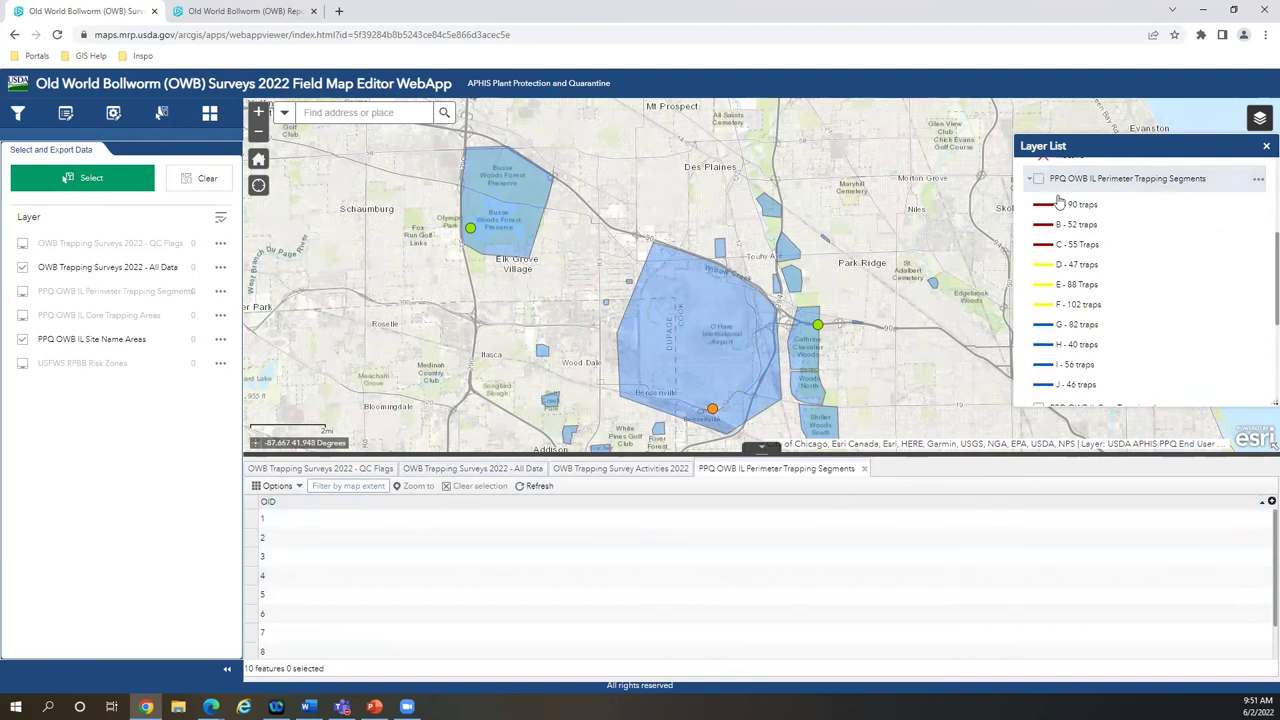
scroll(1063, 300, "down", 3)
left_click(1038, 294)
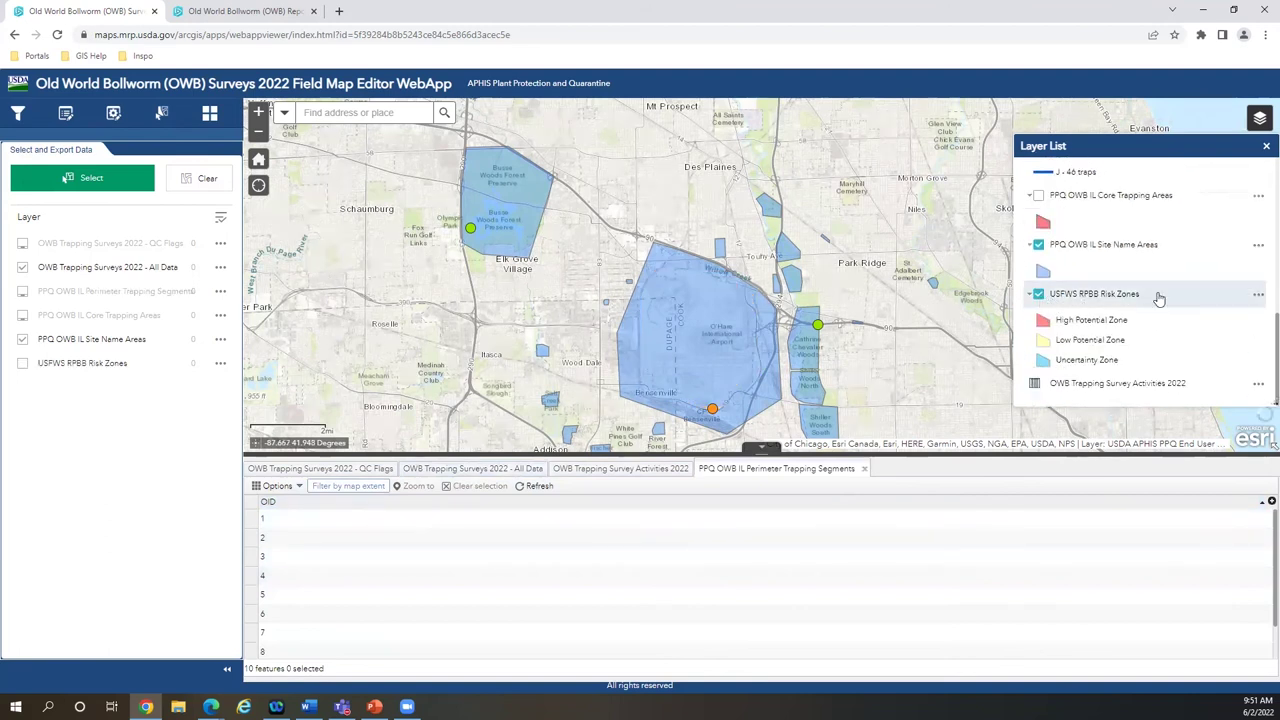
left_click(1258, 298)
scroll(1229, 363, "down", 2)
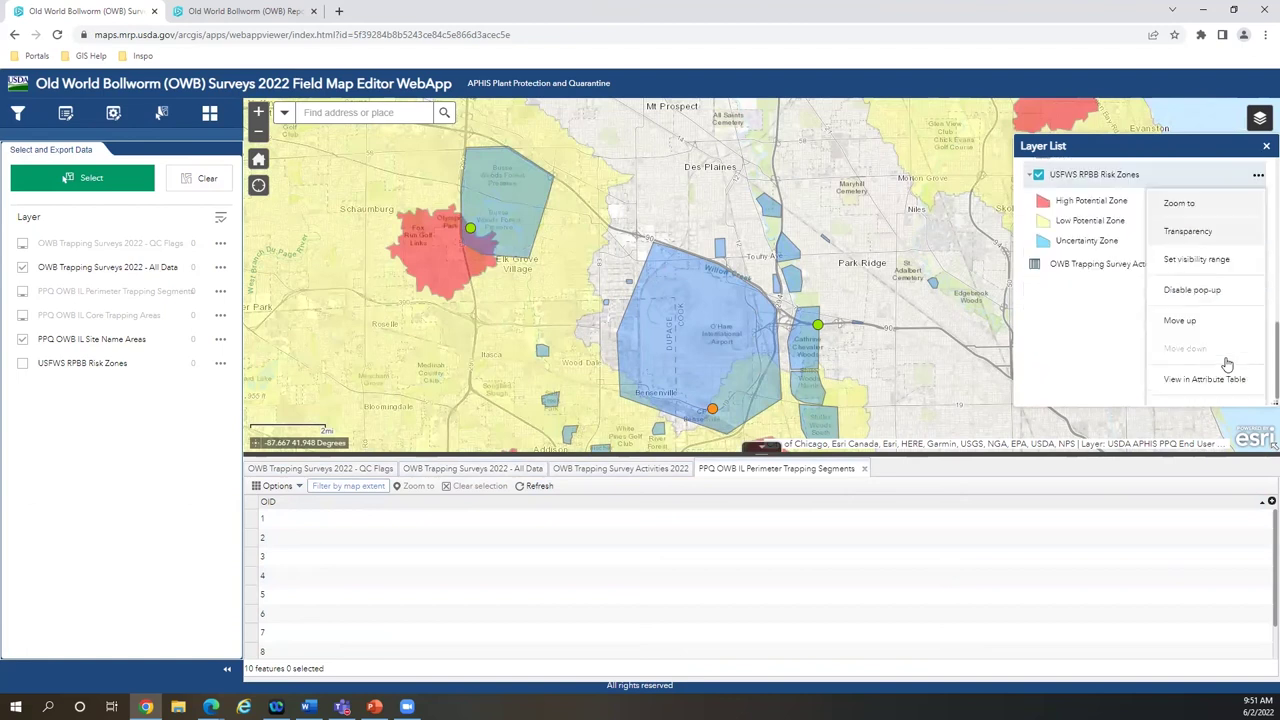
left_click(1205, 362)
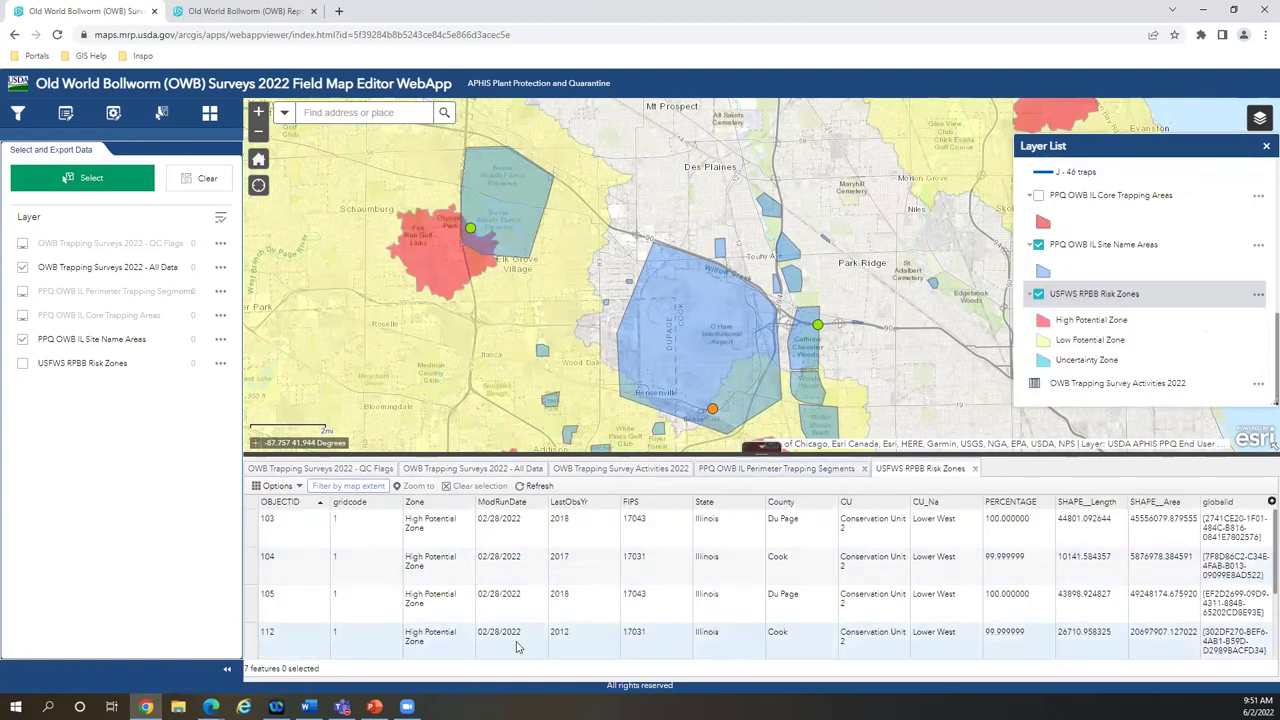
Collapse the attribute table to enlarge the map, then switch the basemap to Imagery around O'Hare airport.
left_click(1266, 146)
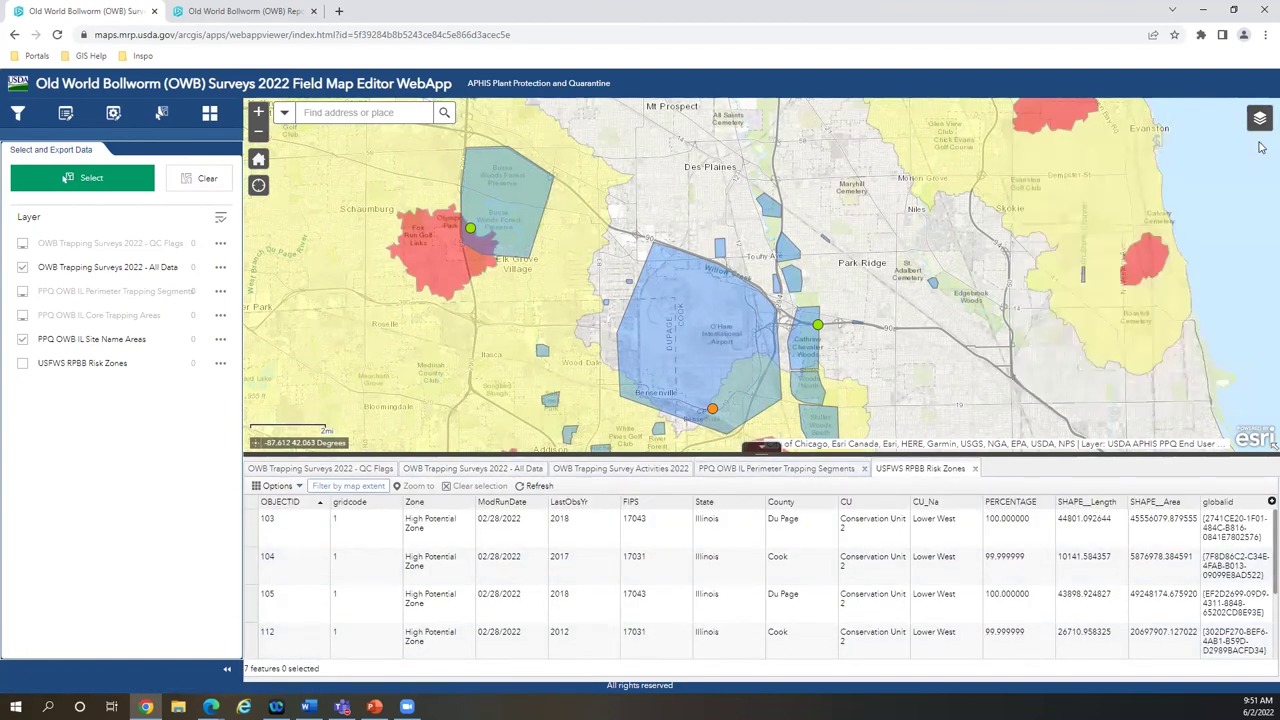
left_click(765, 448)
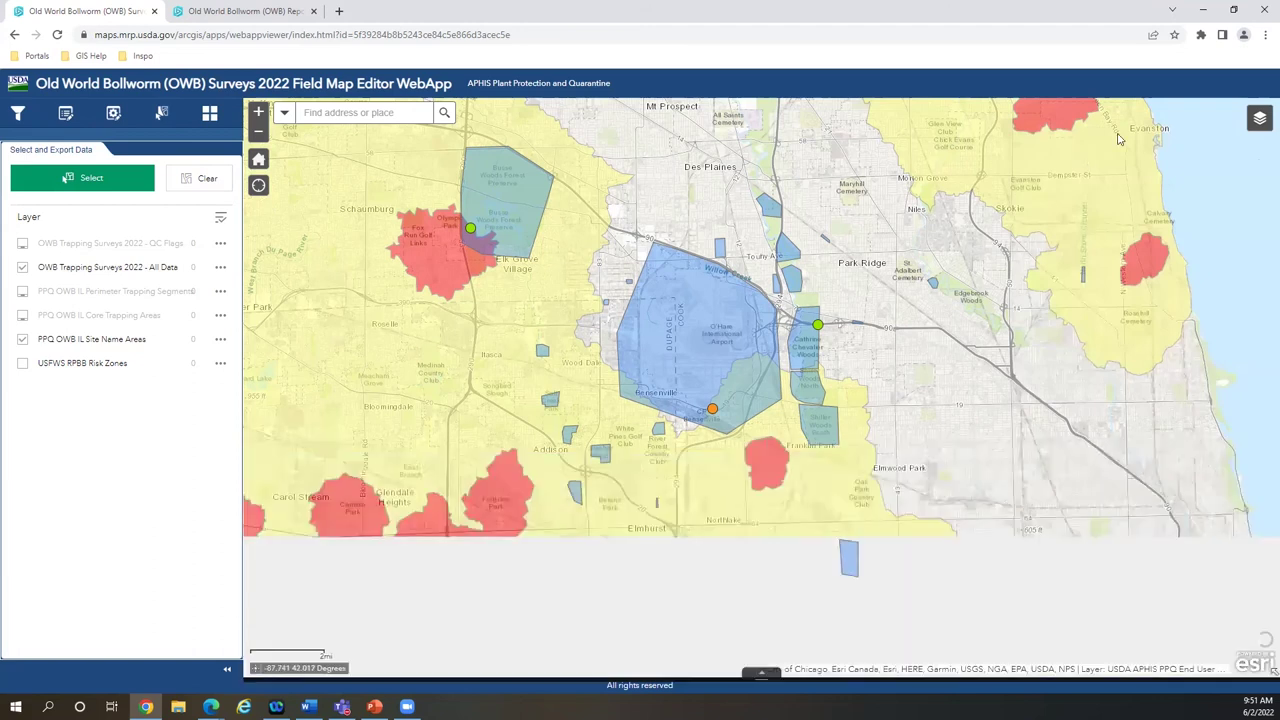
left_click(1262, 120)
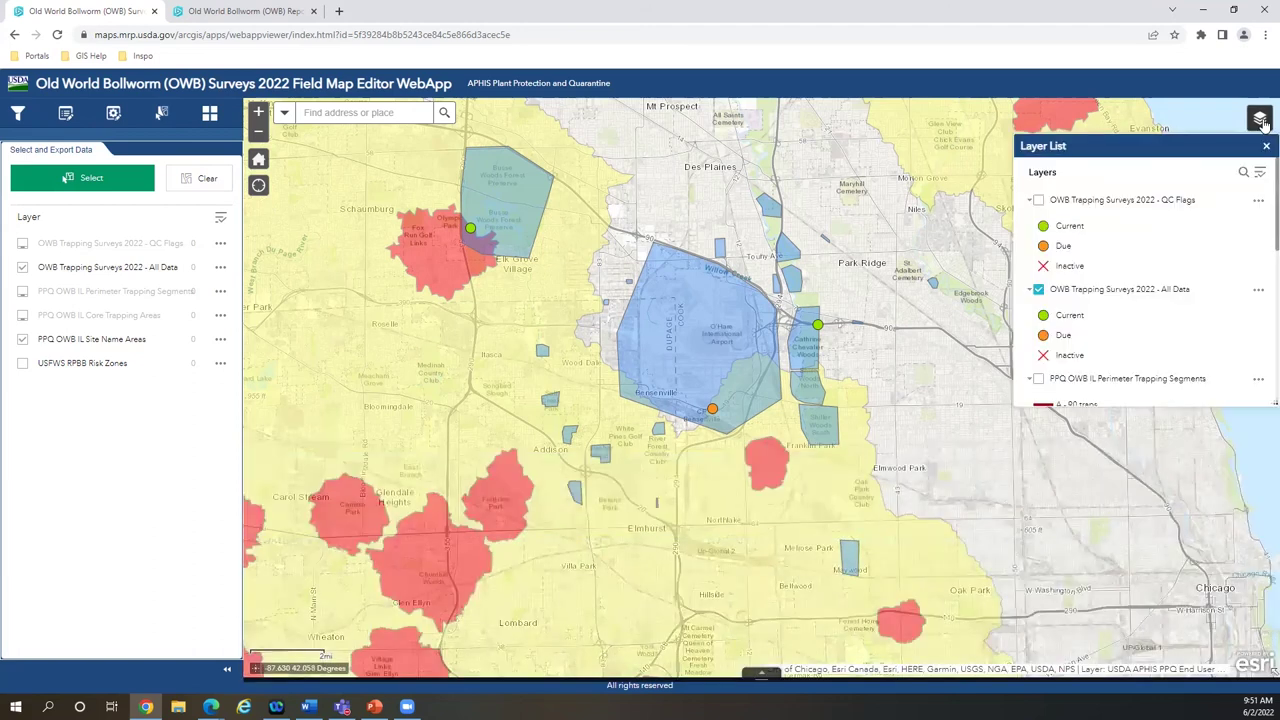
left_click(209, 116)
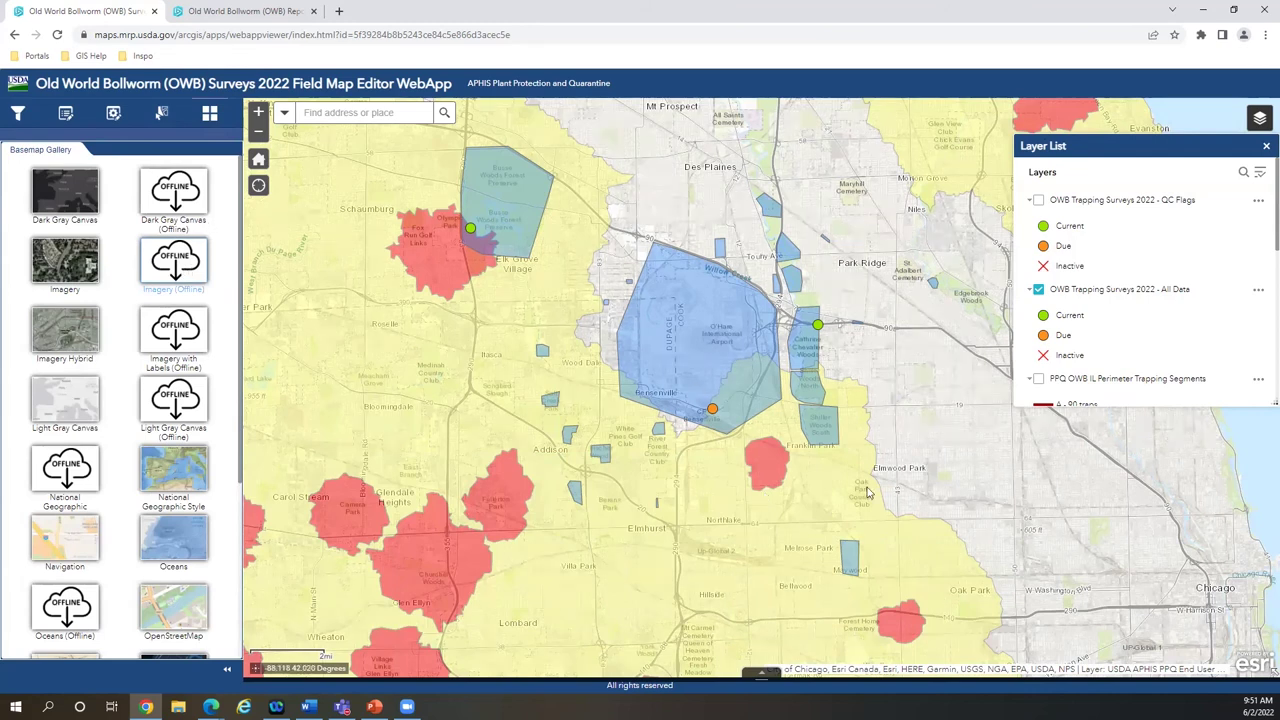
scroll(715, 350, "up", 1)
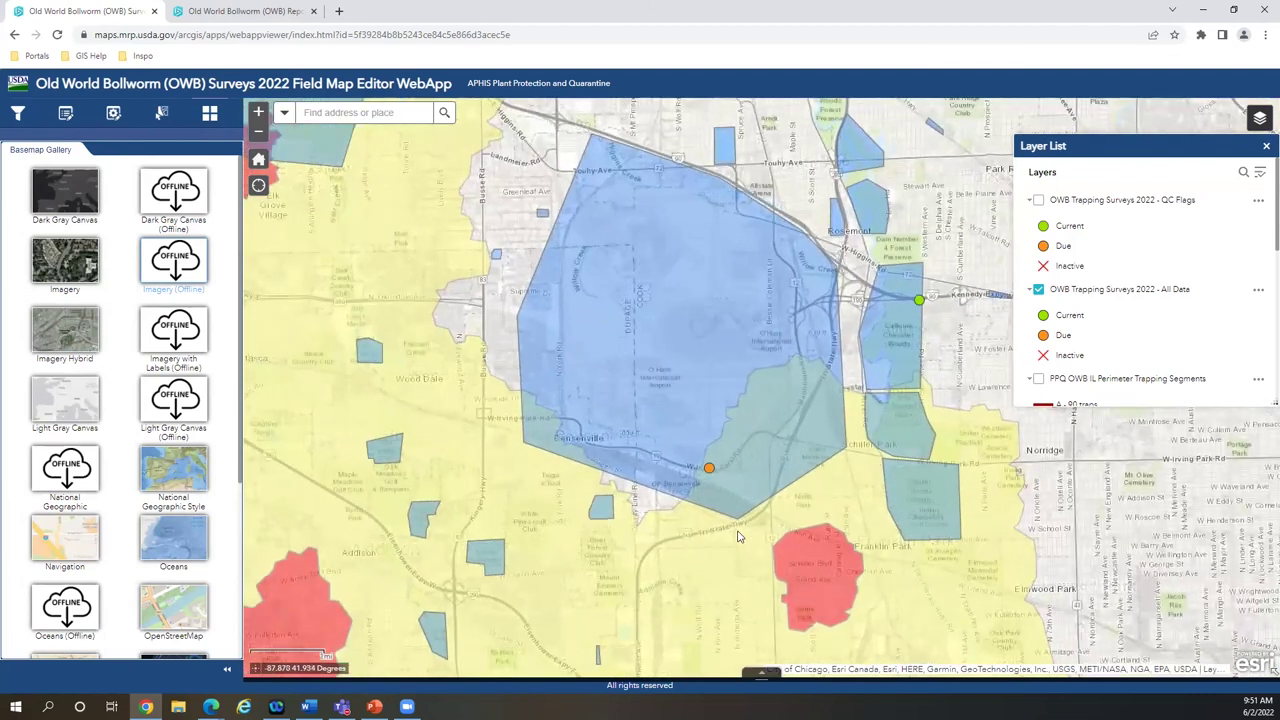
left_click(60, 255)
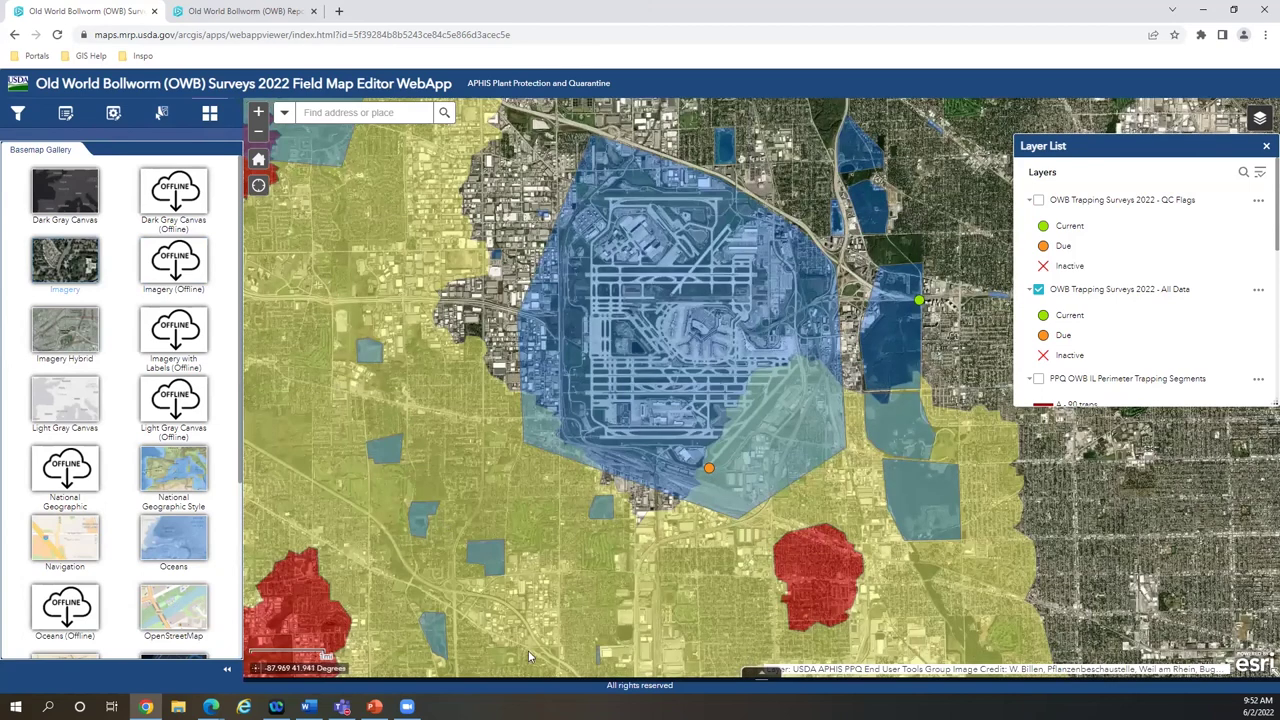
scroll(640, 390, "down", 3)
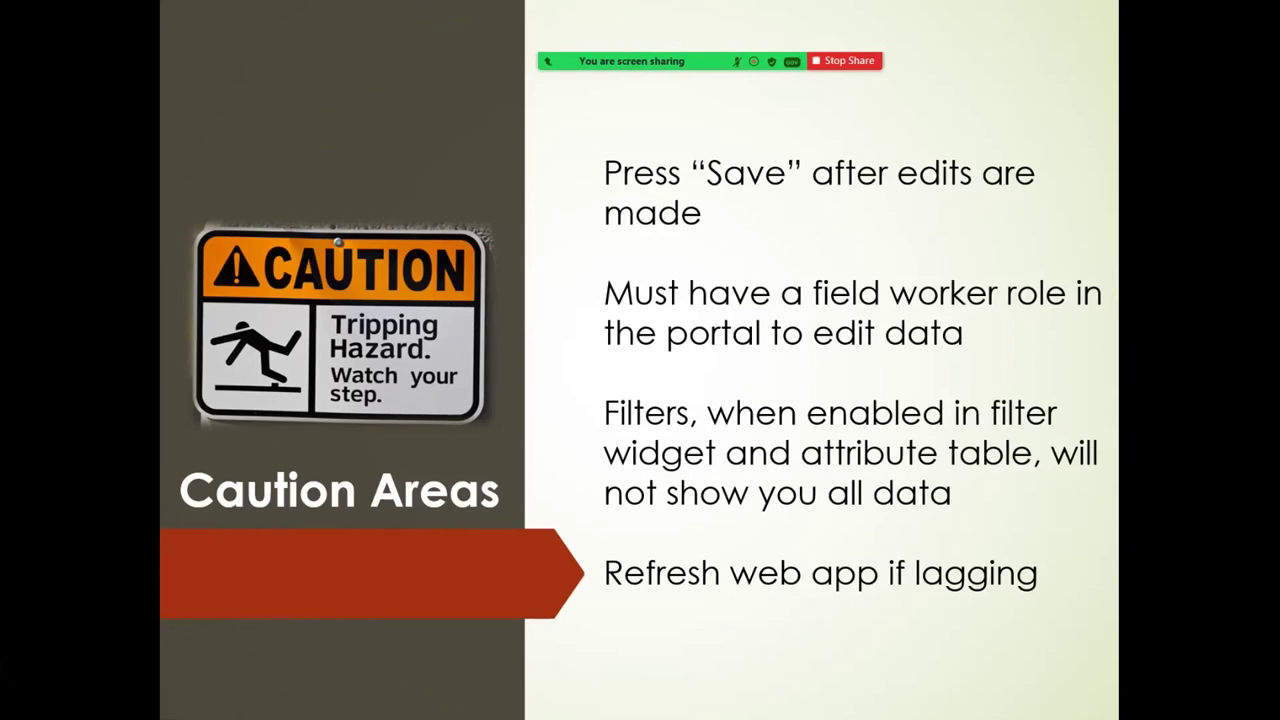
key("Right")
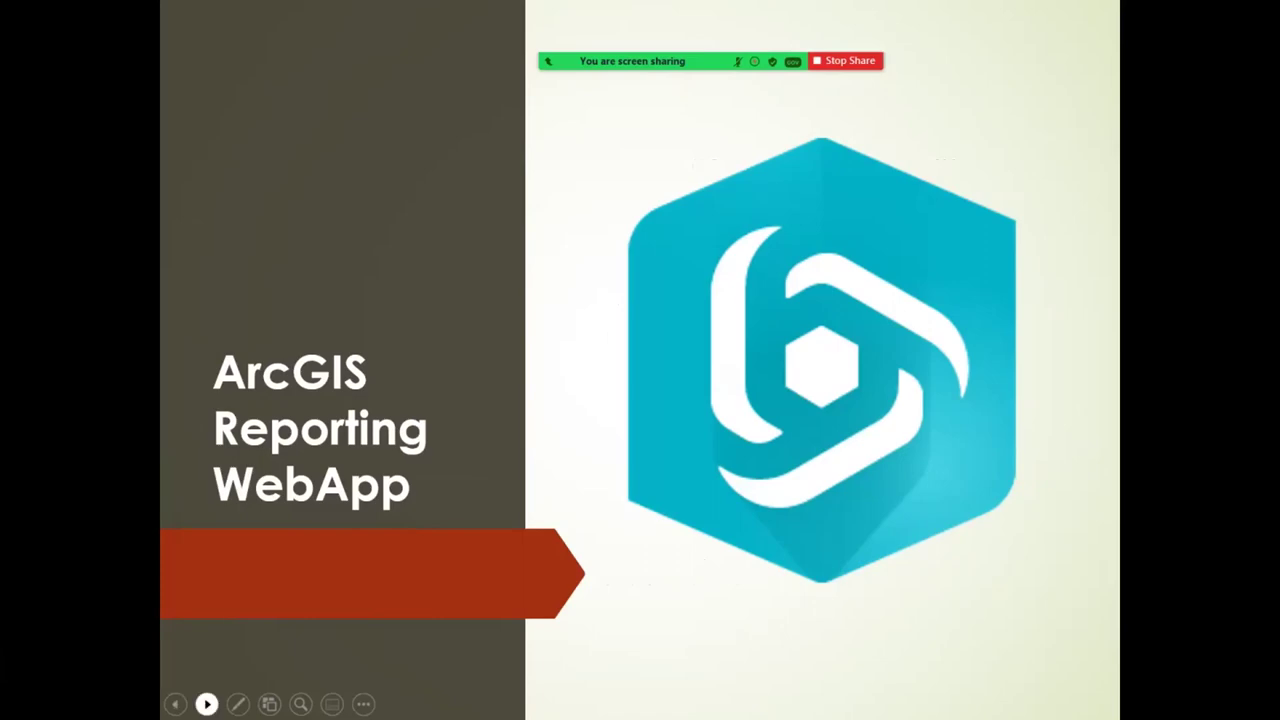
left_click(206, 704)
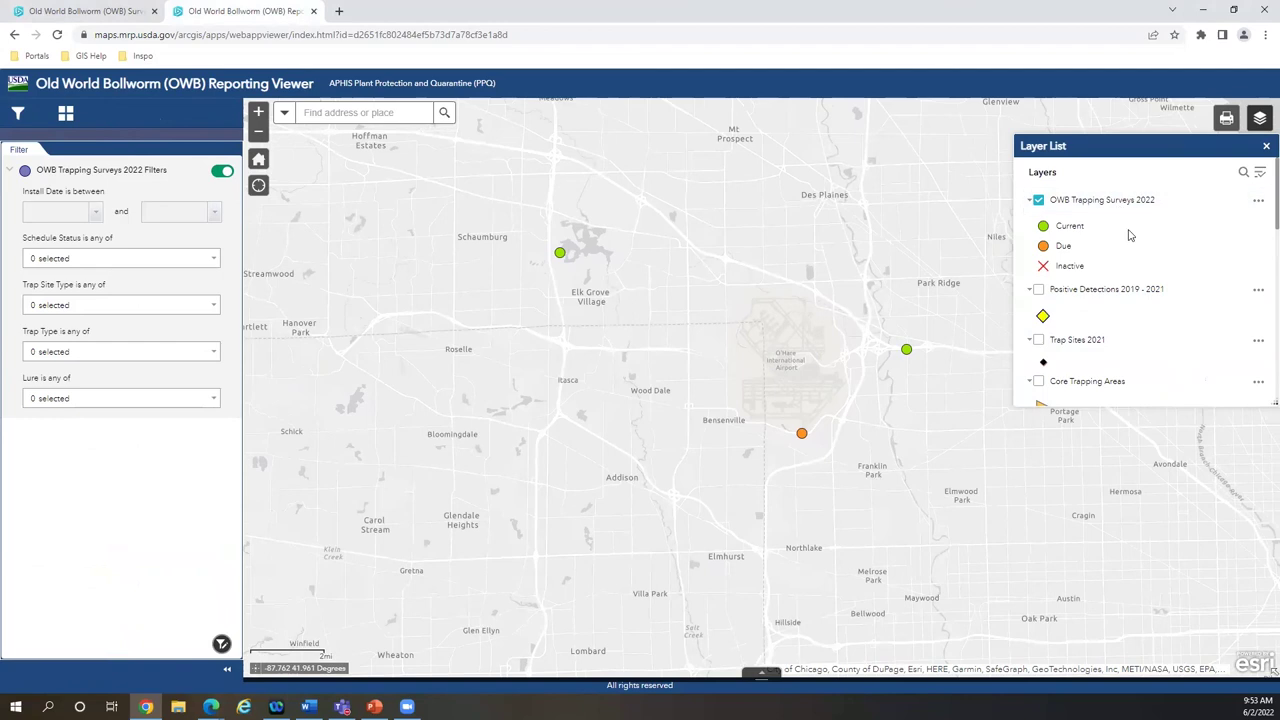
Look through the layers available in the OWB Reporting Viewer's layer list.
scroll(1063, 346, "down", 3)
scroll(1073, 320, "up", 1)
scroll(1073, 320, "down", 5)
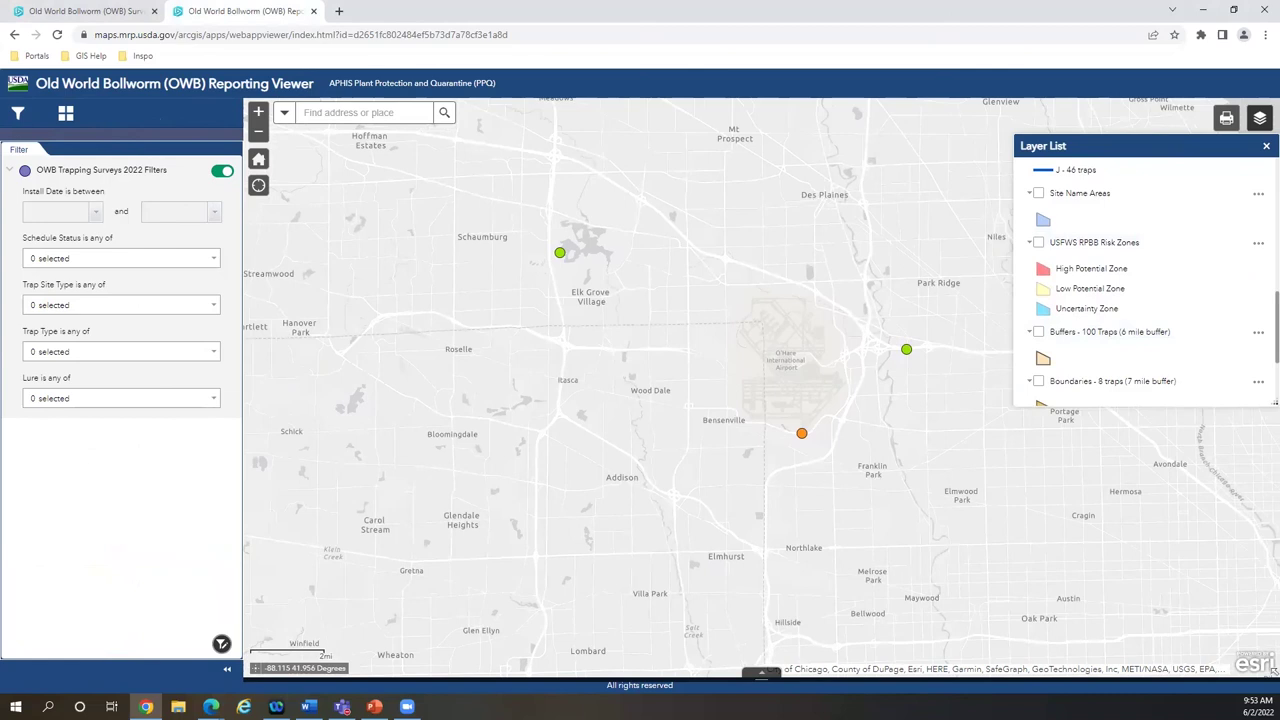
scroll(1129, 337, "up", 7)
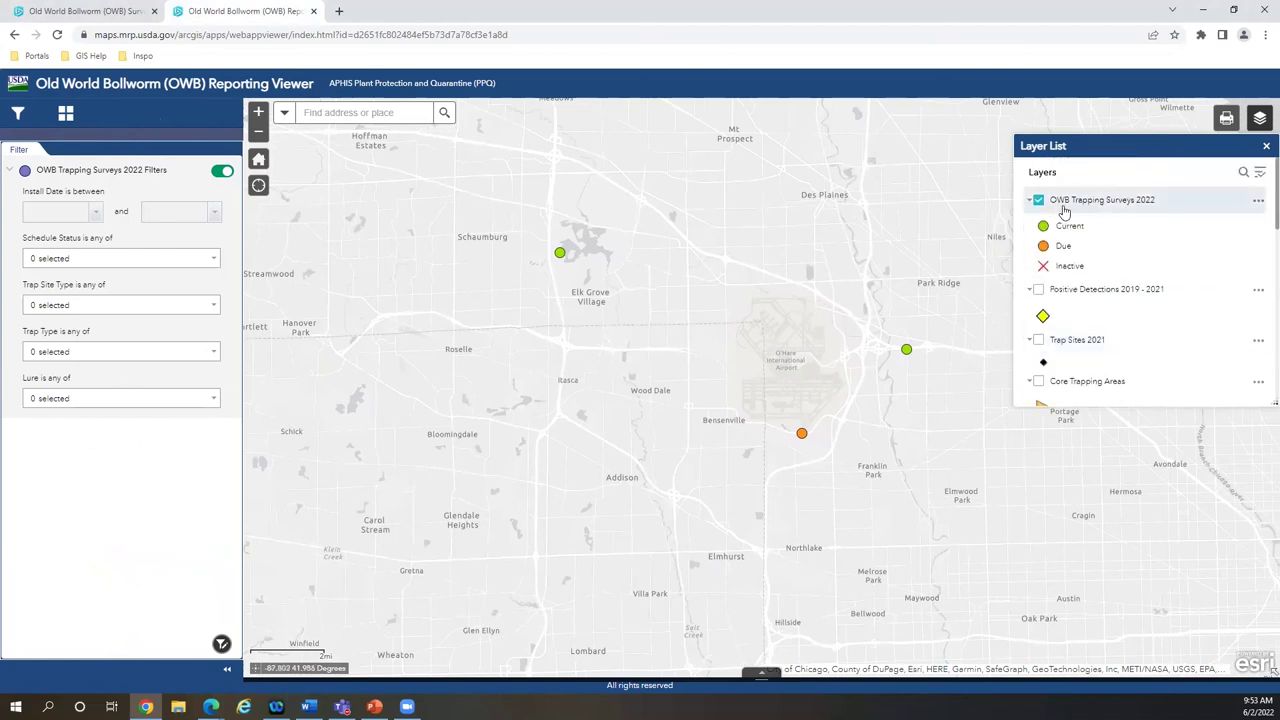
Open the Reporting Viewer's attribute table and review the details of the Due trap at the south edge of O'Hare.
left_click_drag(952, 395, 925, 380)
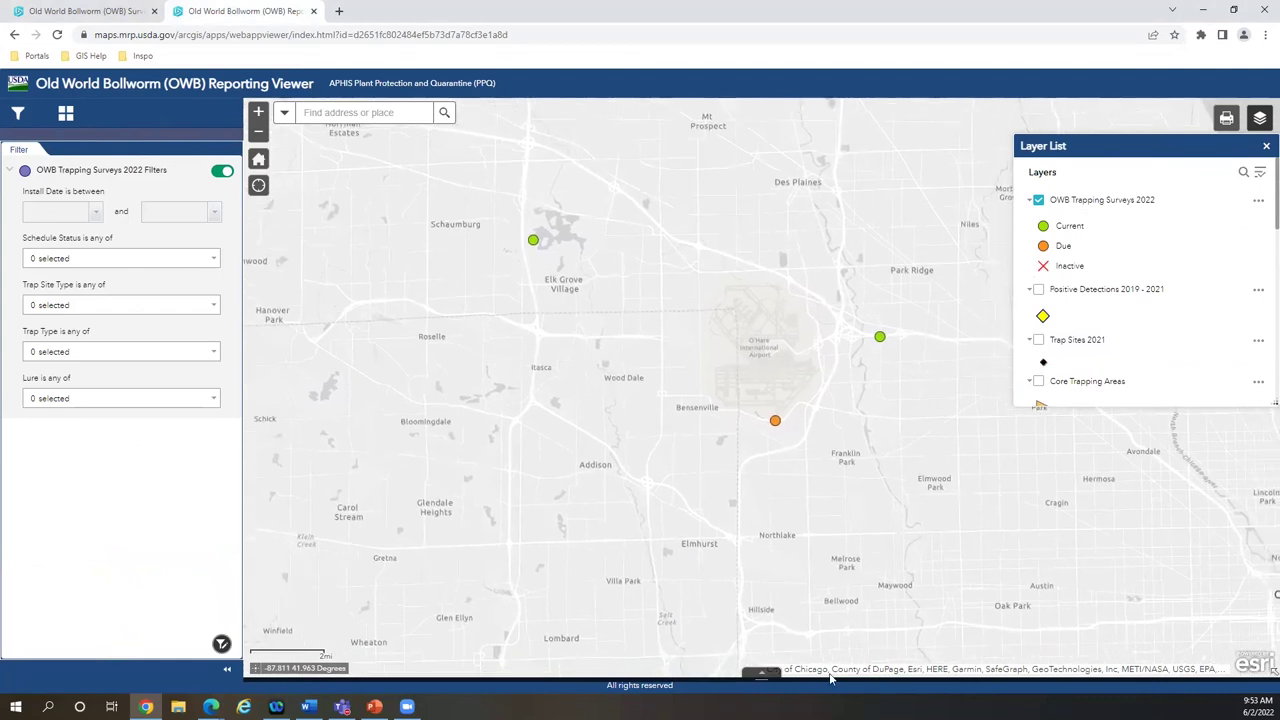
left_click(760, 676)
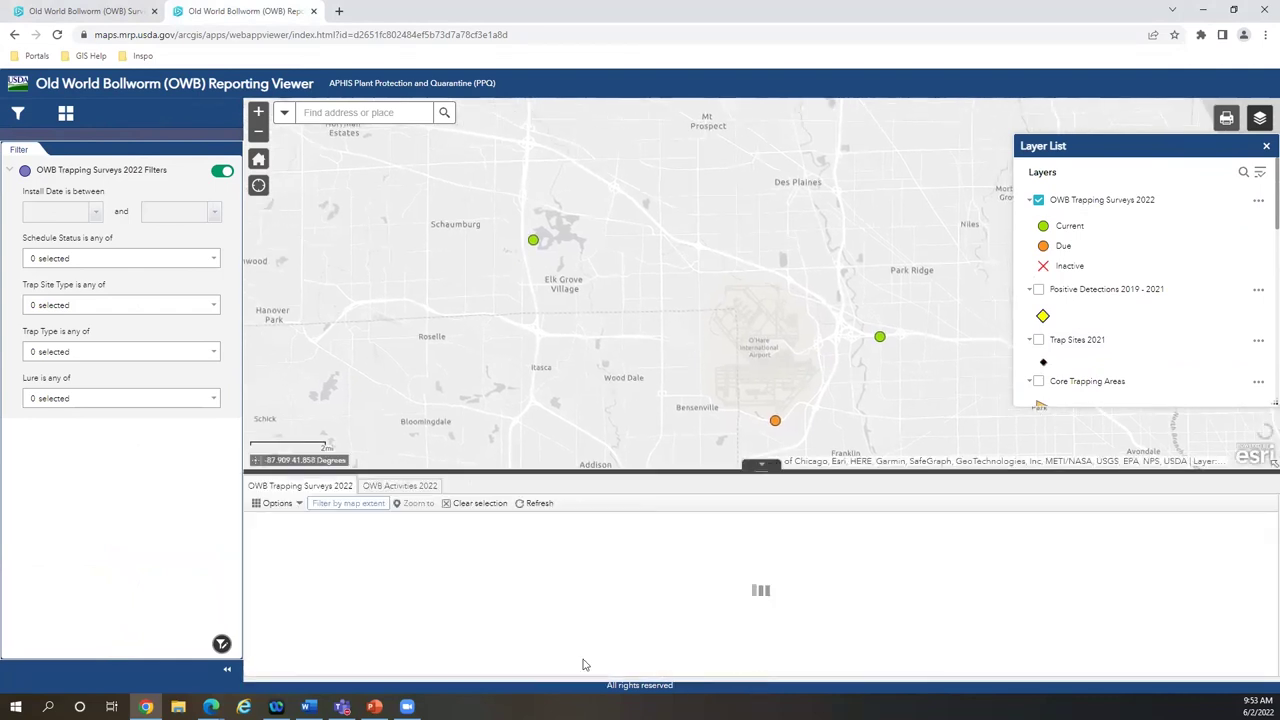
left_click(774, 424)
scroll(813, 344, "down", 3)
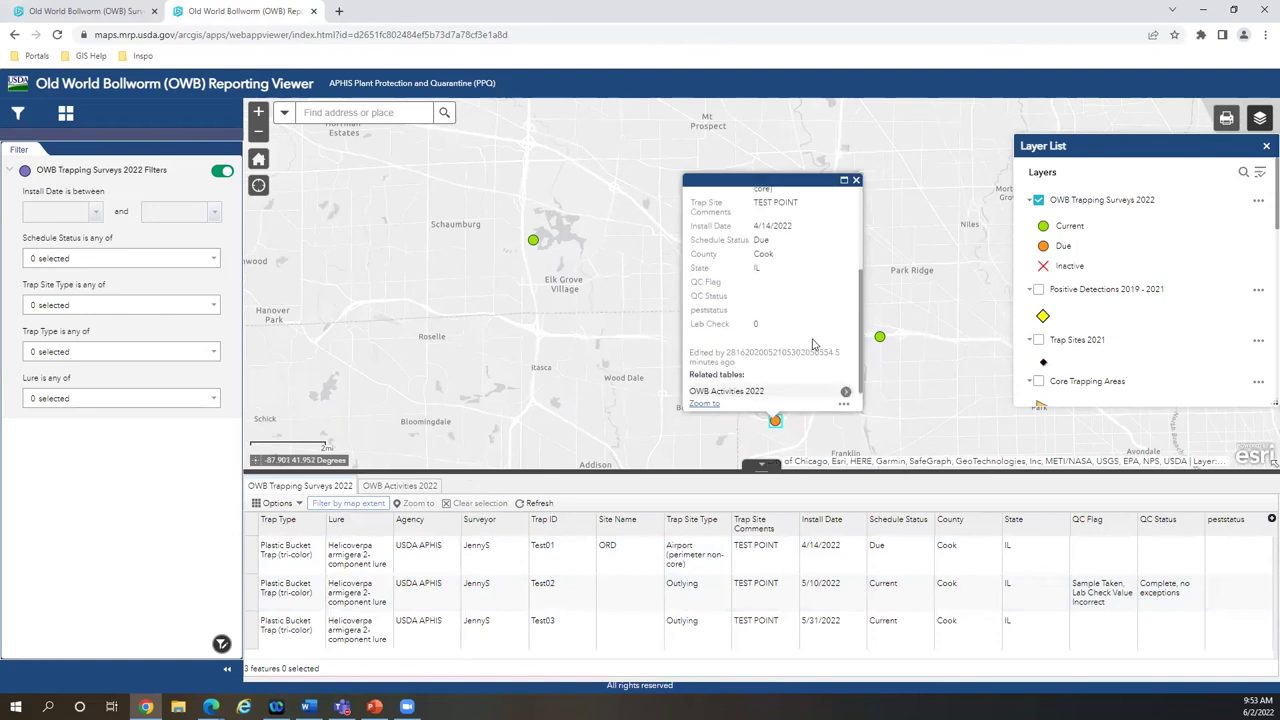
left_click(856, 182)
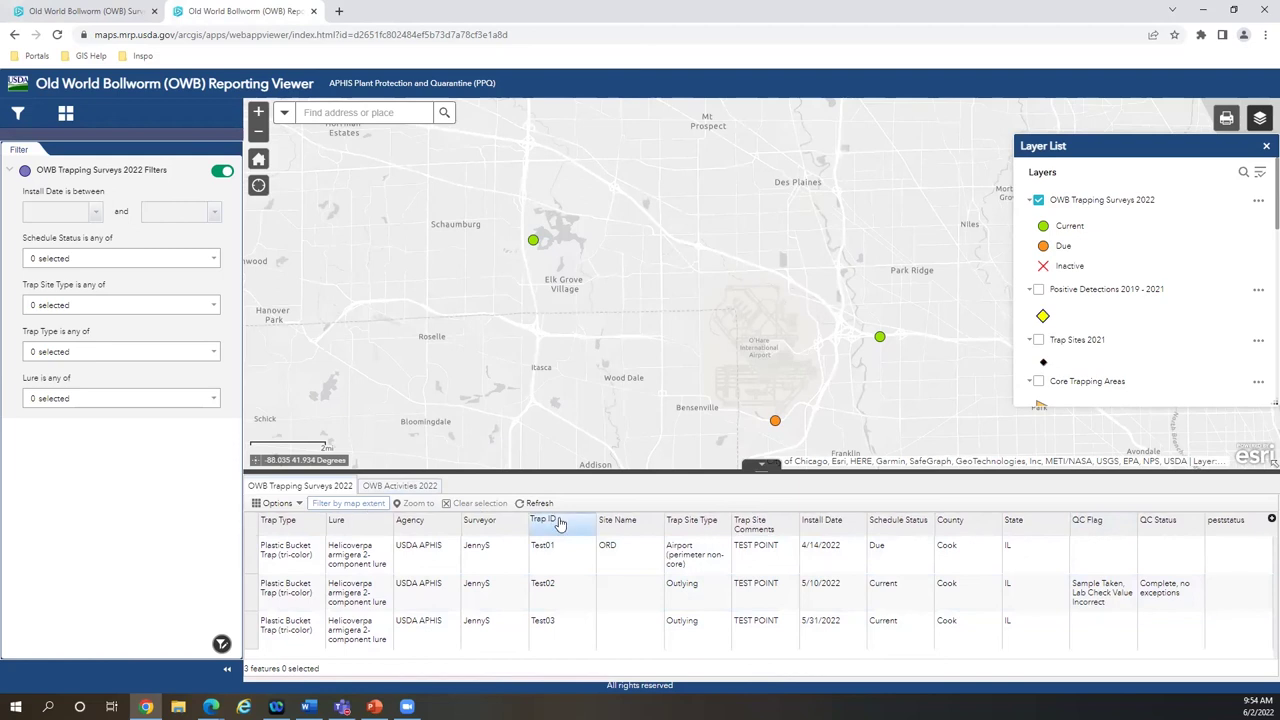
Turn off the table's filtering by map extent and set the start of the Install Date filter to 4/5/2022.
left_click(360, 503)
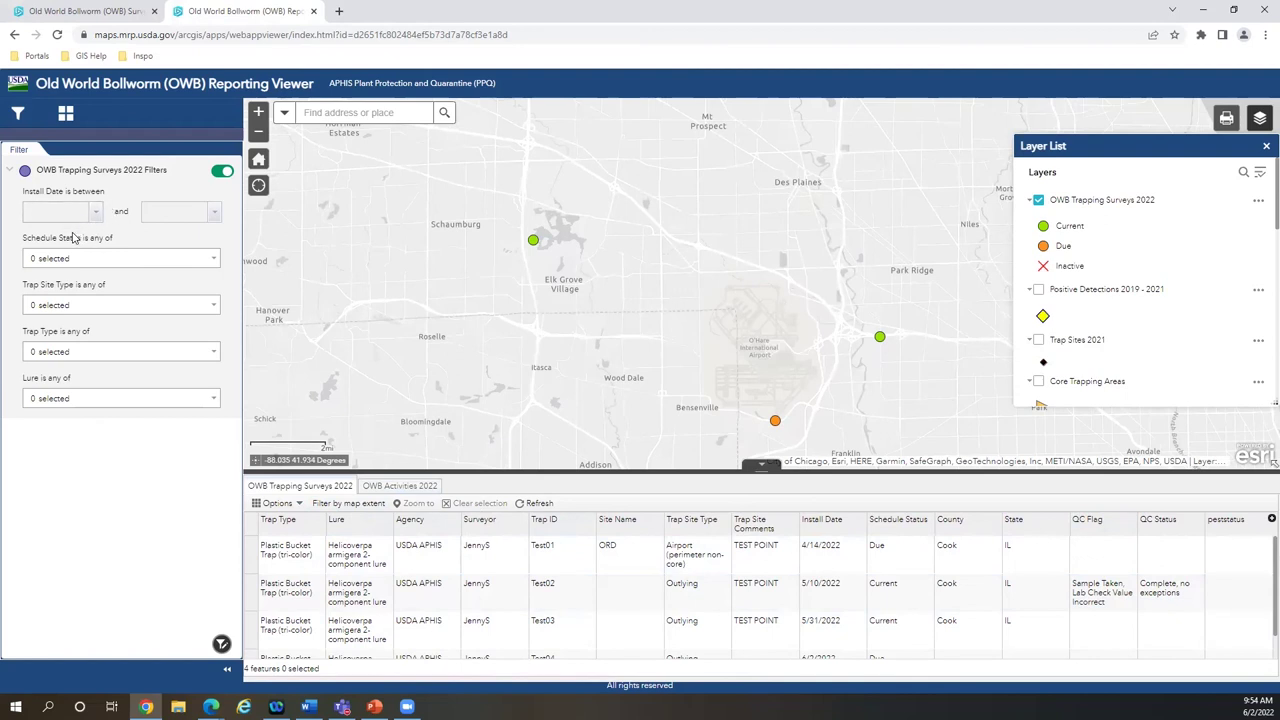
left_click(94, 211)
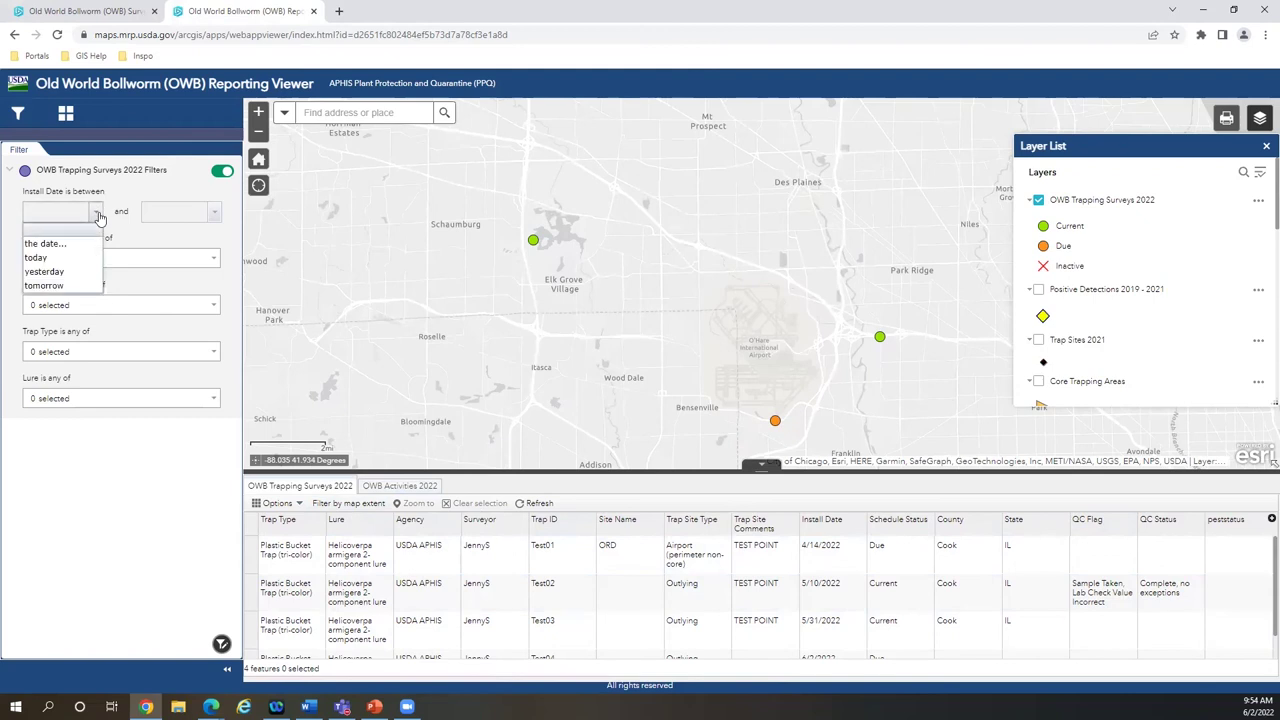
left_click(56, 250)
left_click(36, 236)
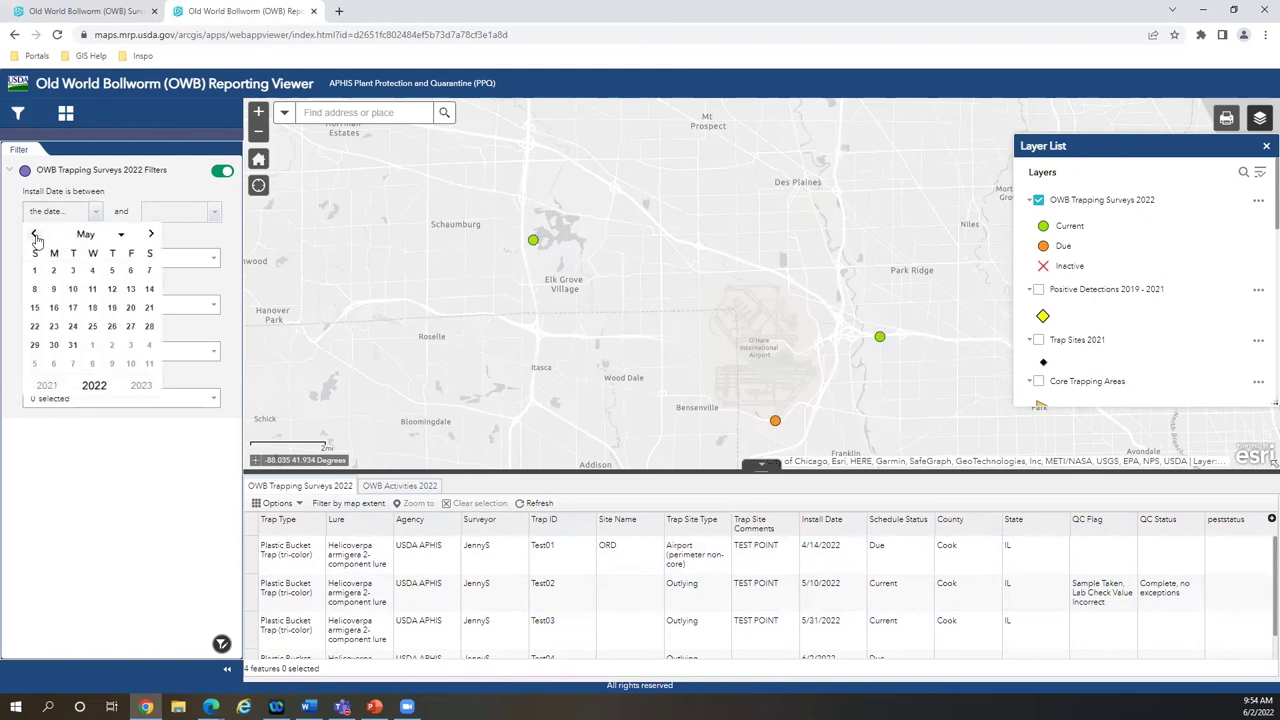
left_click(37, 236)
left_click(72, 289)
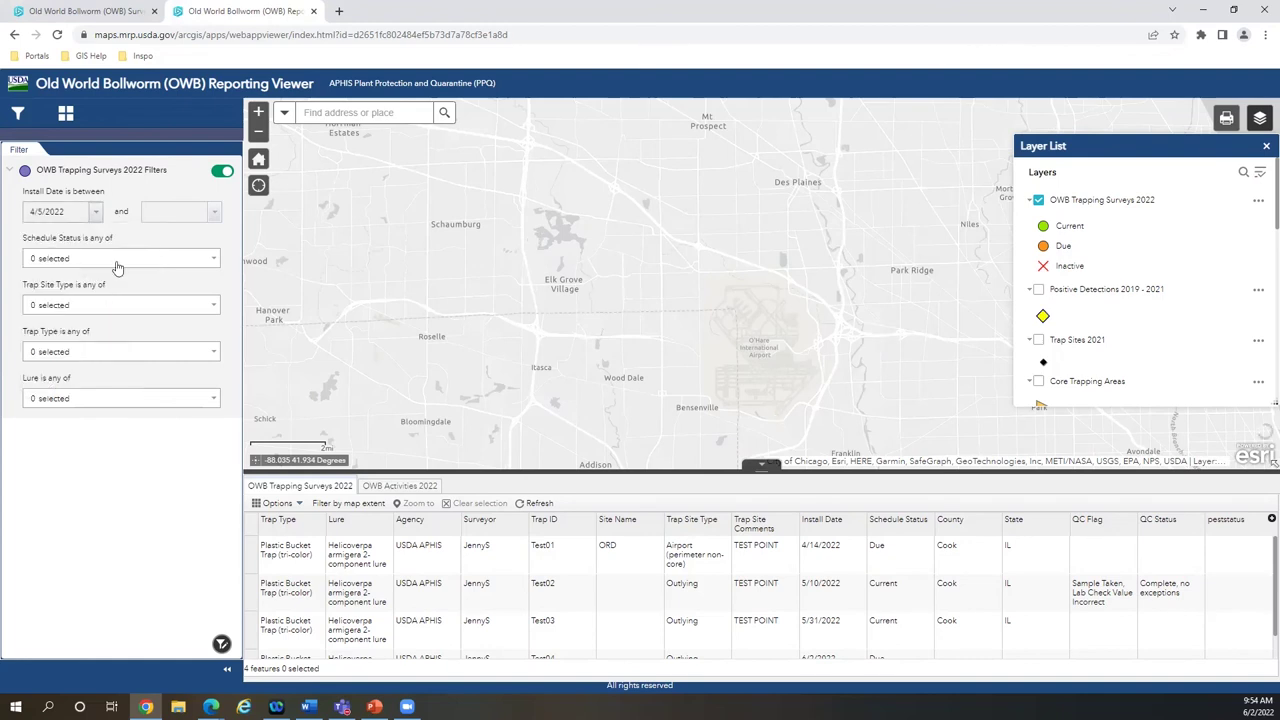
Set the end of the Install Date filter to 5/10/2022 and check the filtered traps on the map.
left_click(206, 215)
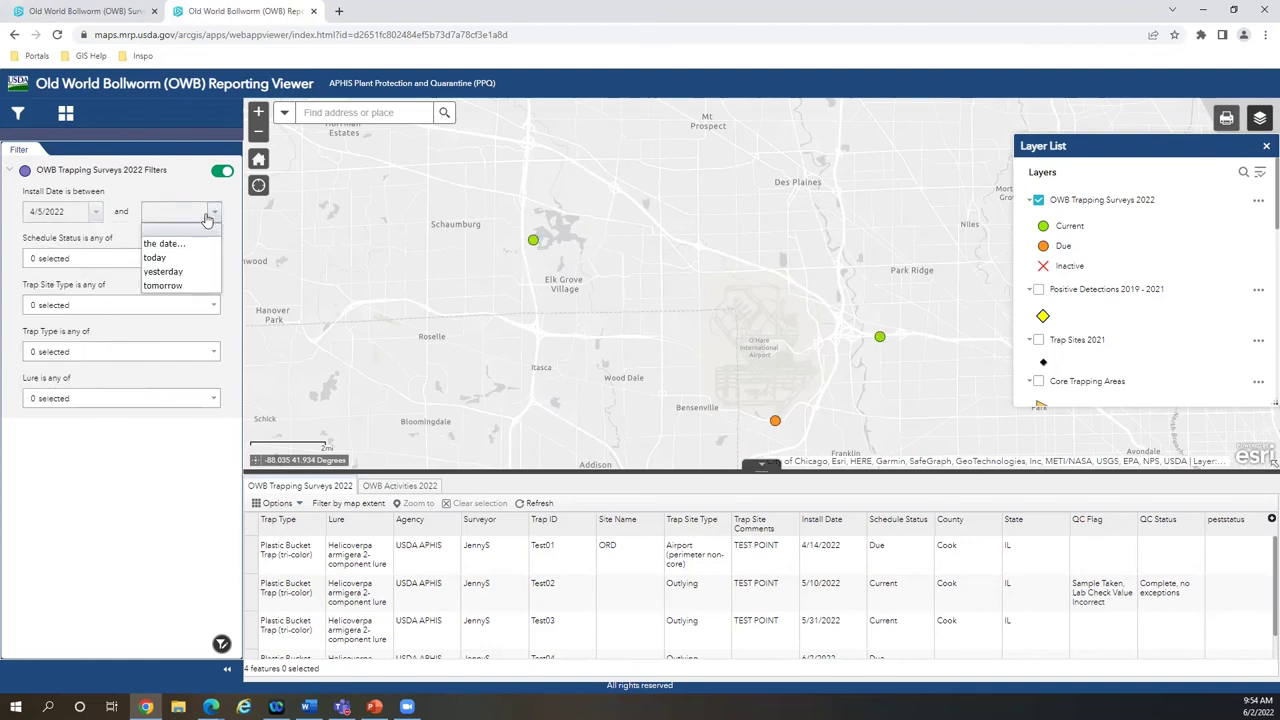
left_click(181, 243)
left_click(153, 235)
left_click(191, 289)
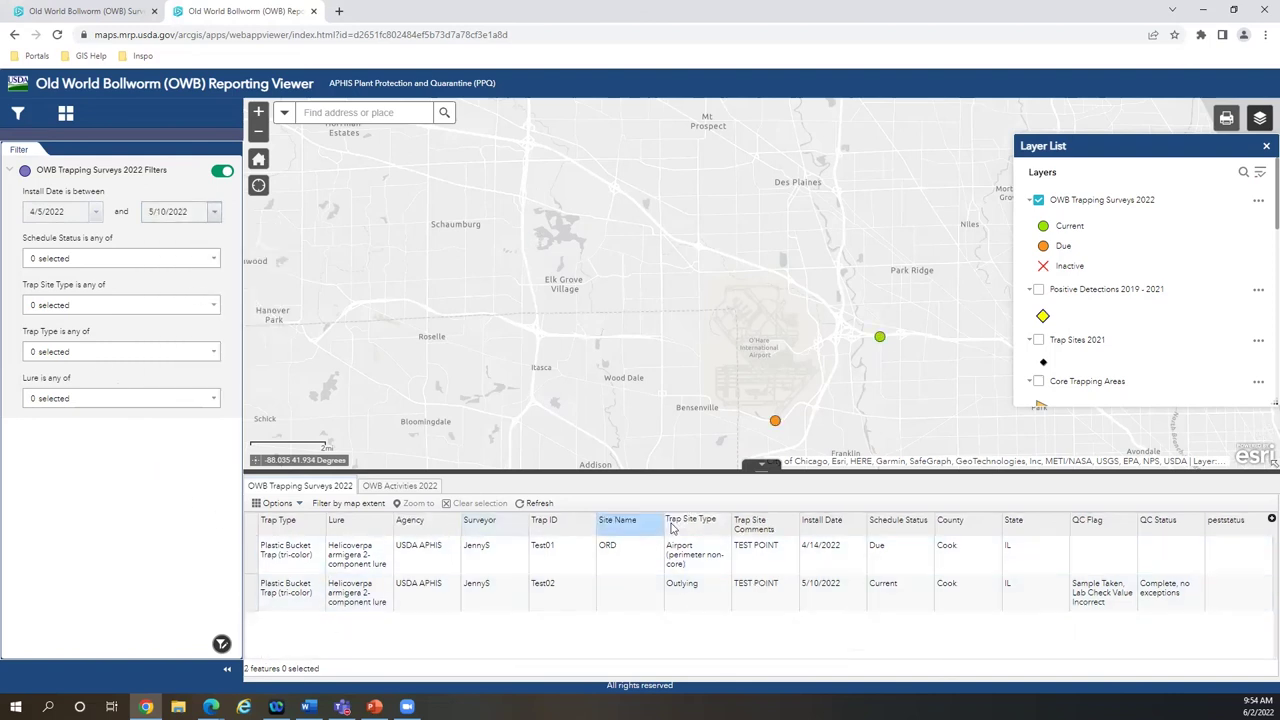
left_click_drag(752, 330, 651, 271)
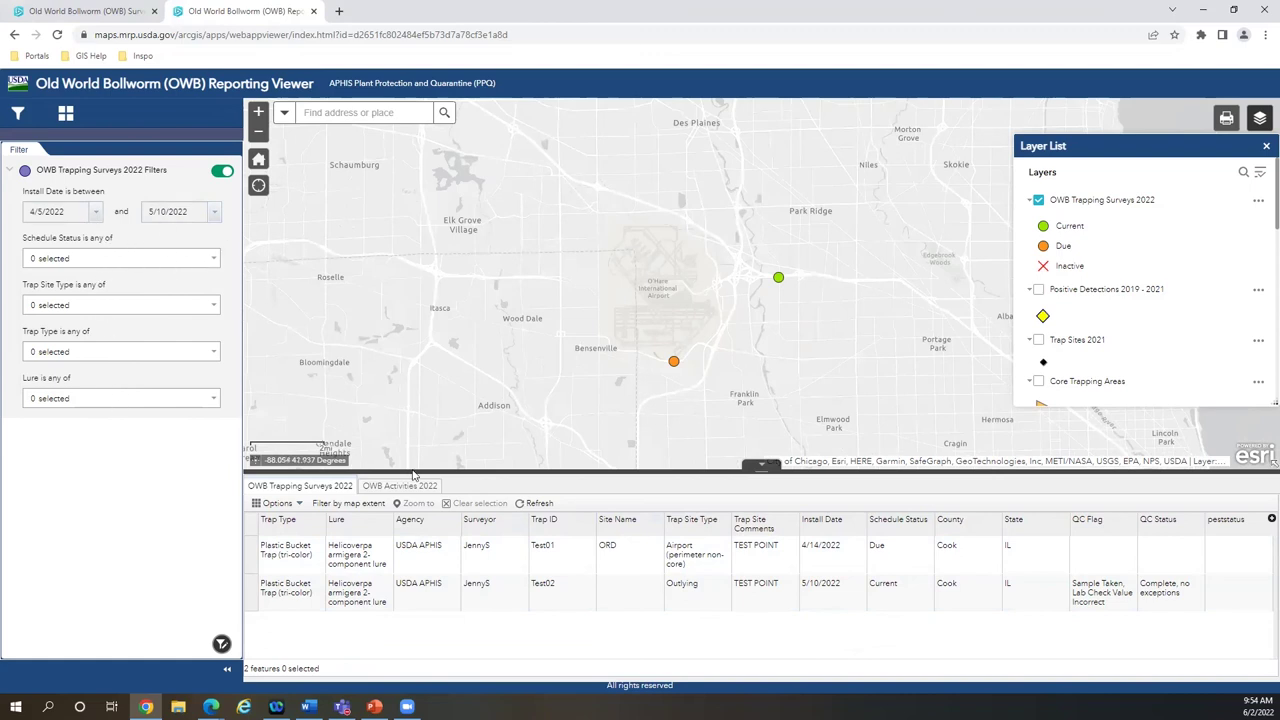
Filter the traps by the Due schedule status, and clear that status filter again.
left_click(215, 261)
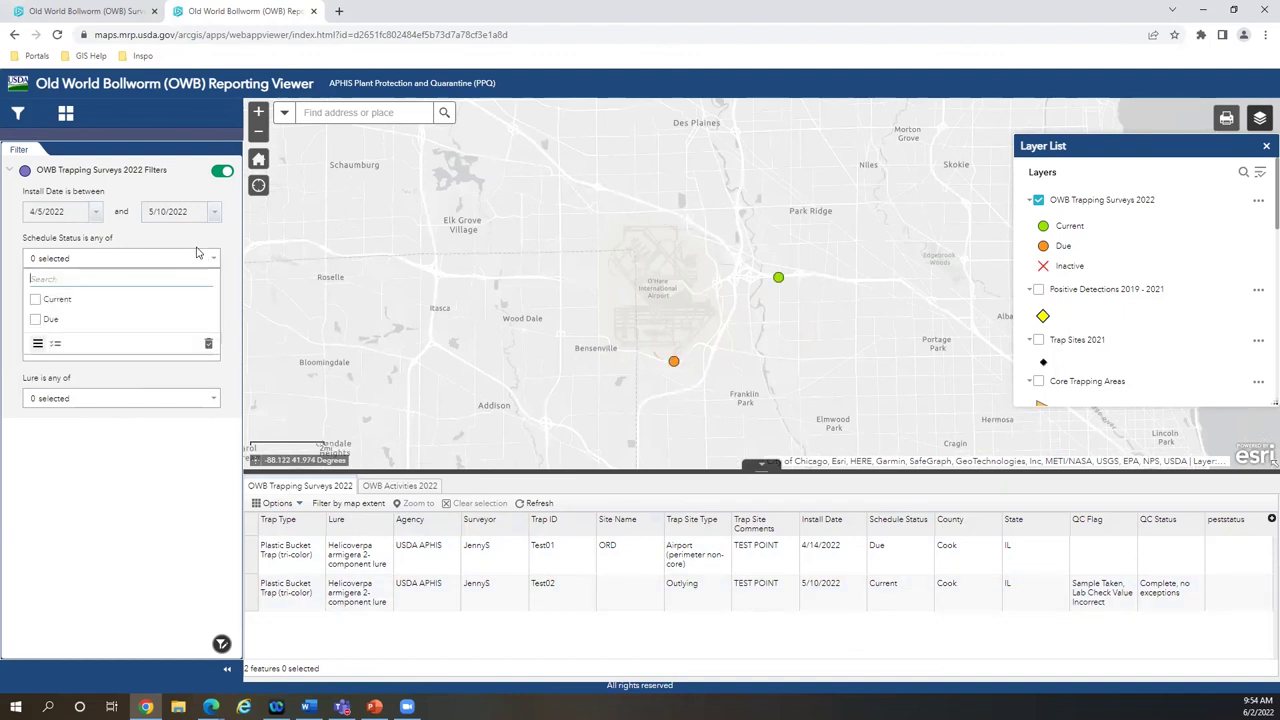
left_click(41, 322)
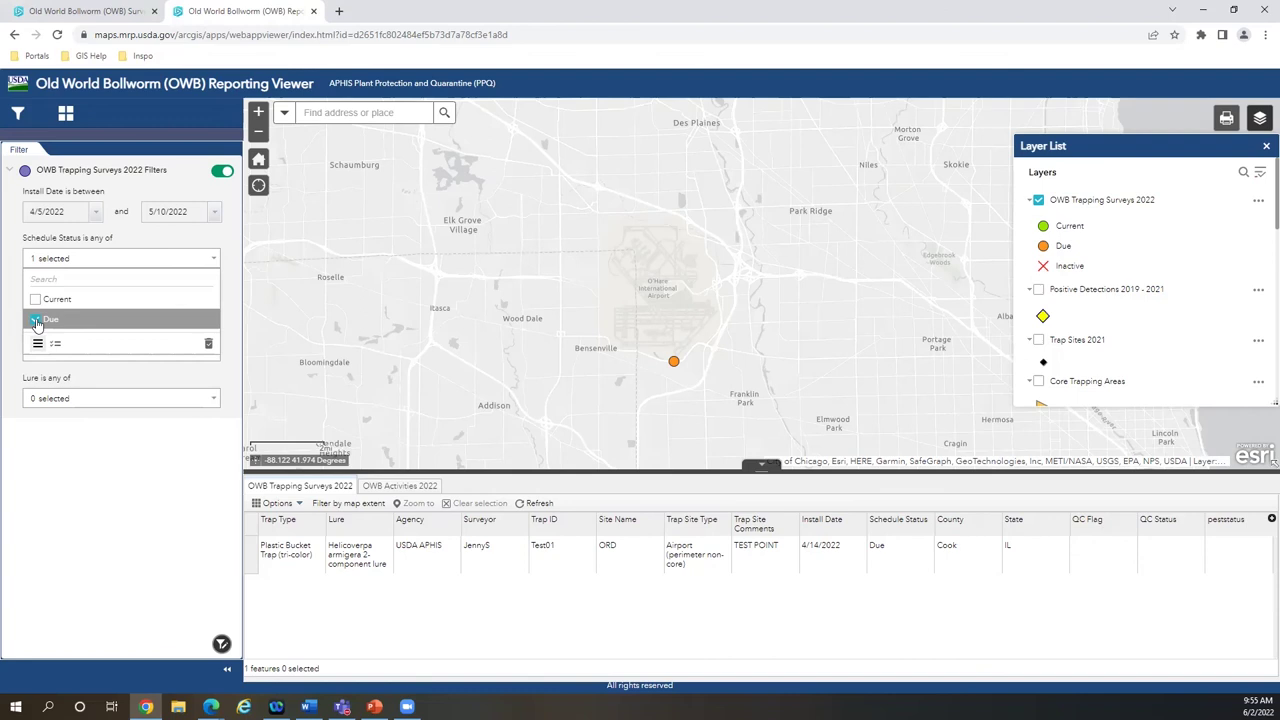
left_click(37, 321)
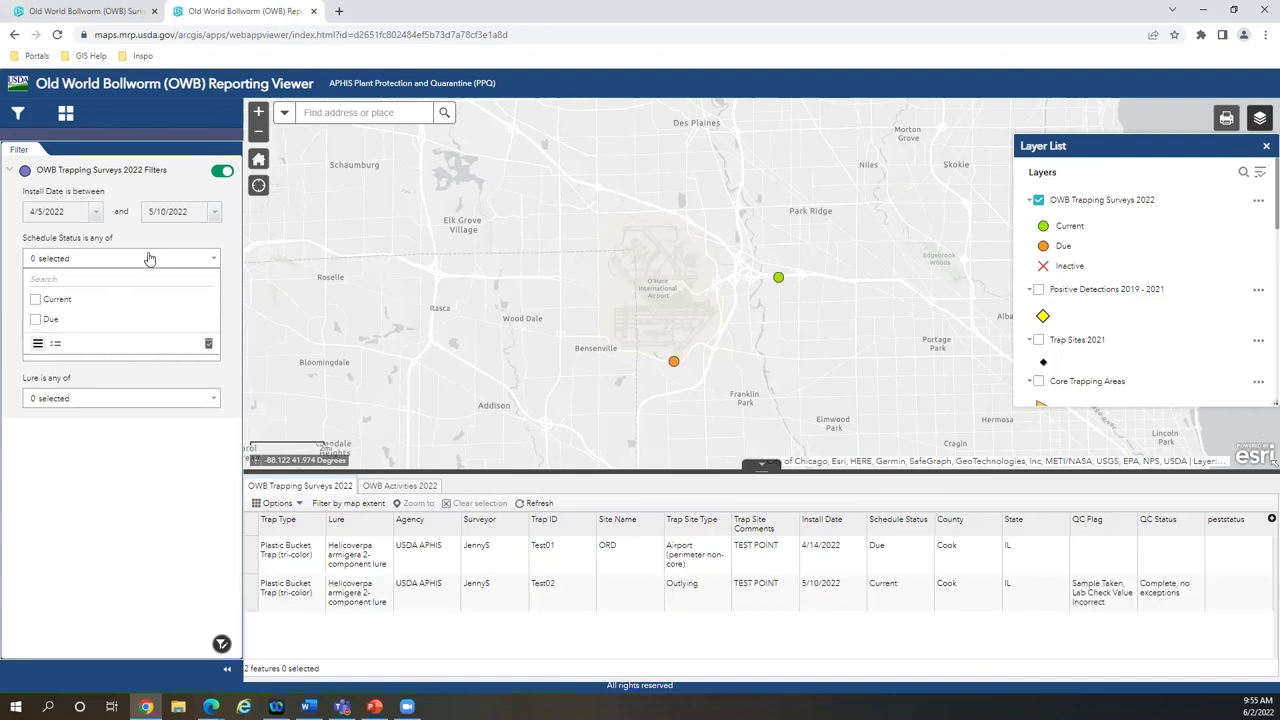
left_click(148, 258)
Look through the choices offered by the Trap Site Type, Trap Type and Lure filters.
left_click(155, 310)
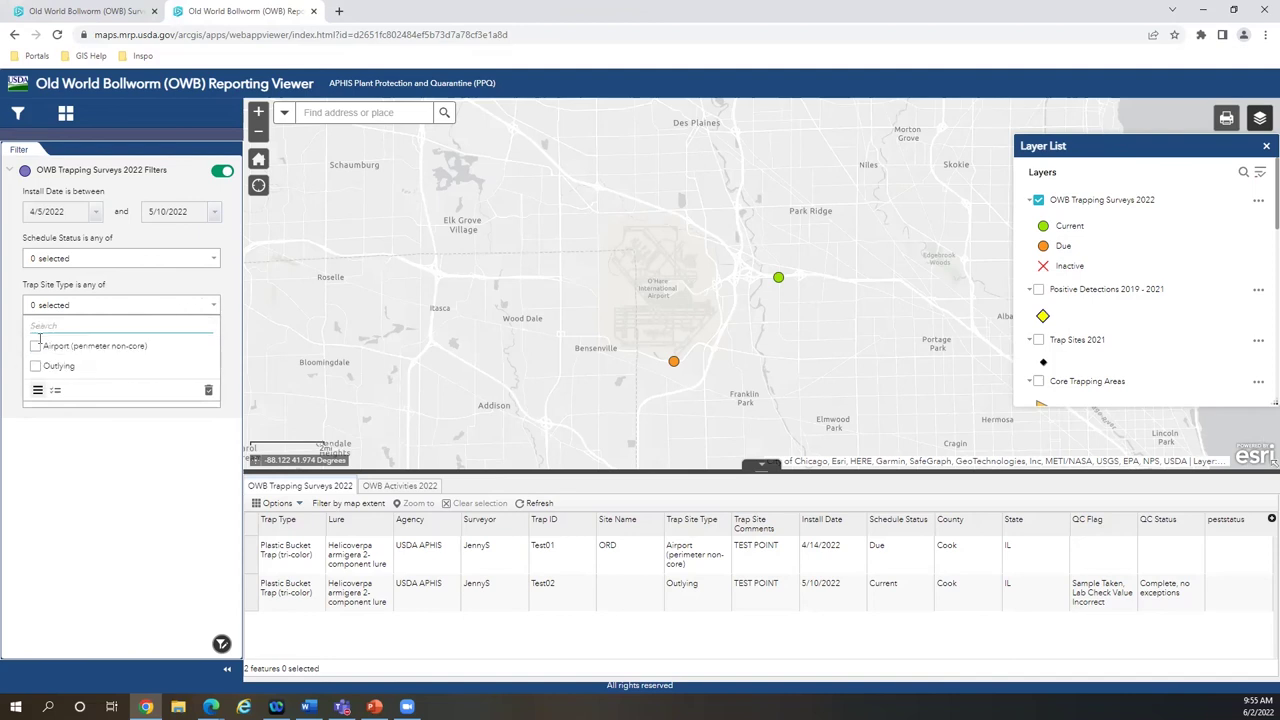
left_click(210, 305)
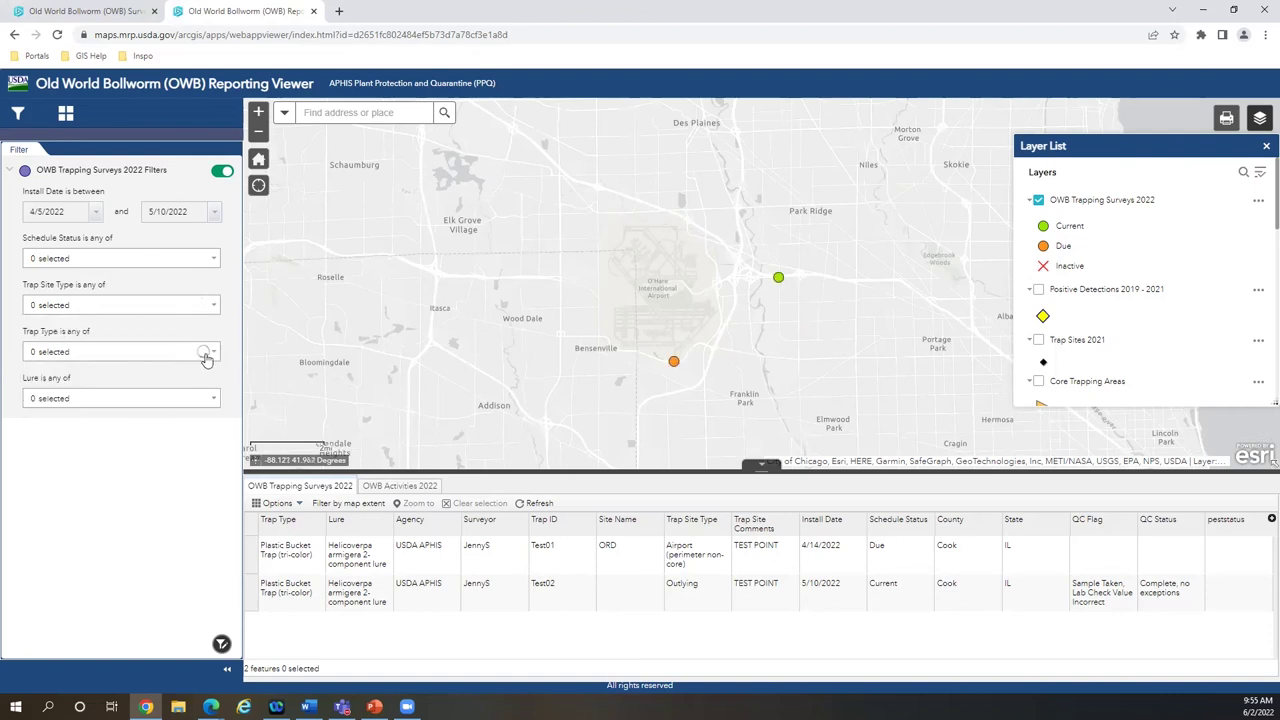
left_click(210, 355)
left_click(210, 355)
left_click(209, 402)
left_click(212, 402)
left_click_drag(716, 377, 690, 381)
Review the trapping survey table's options for showing related OWB Activities 2022 records and exporting all records to CSV.
left_click(277, 503)
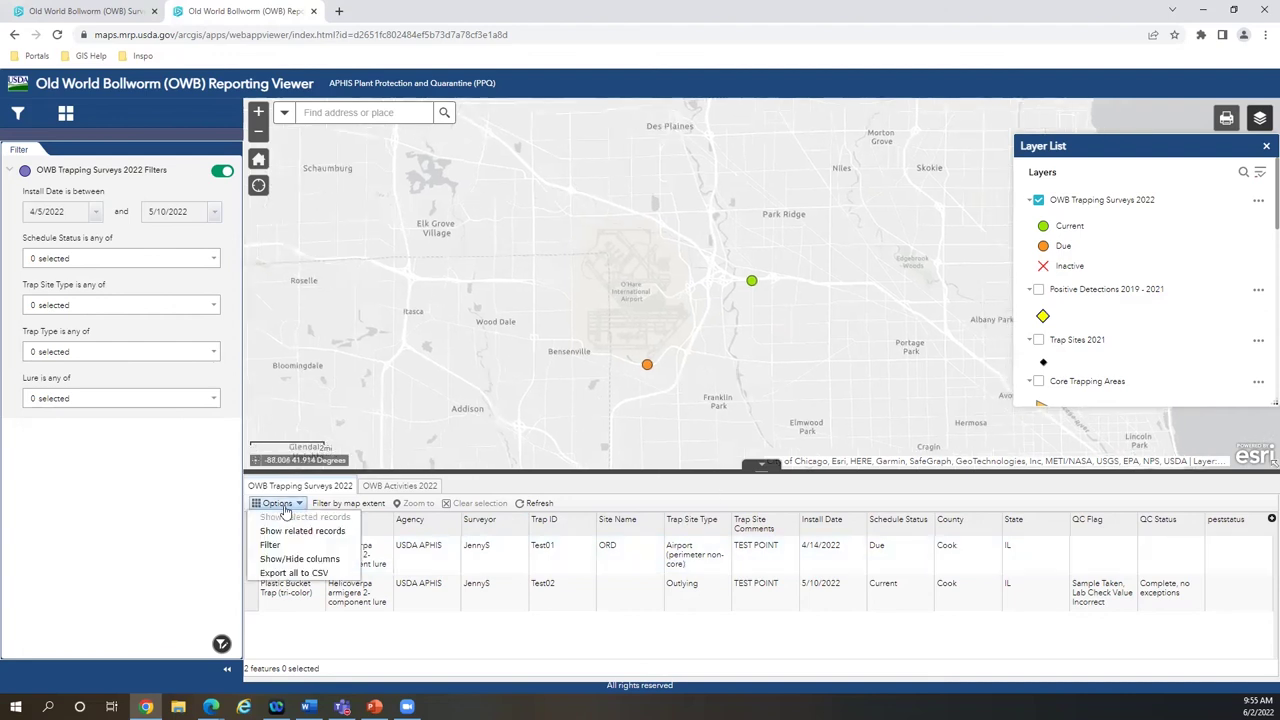
mouse_move(313, 531)
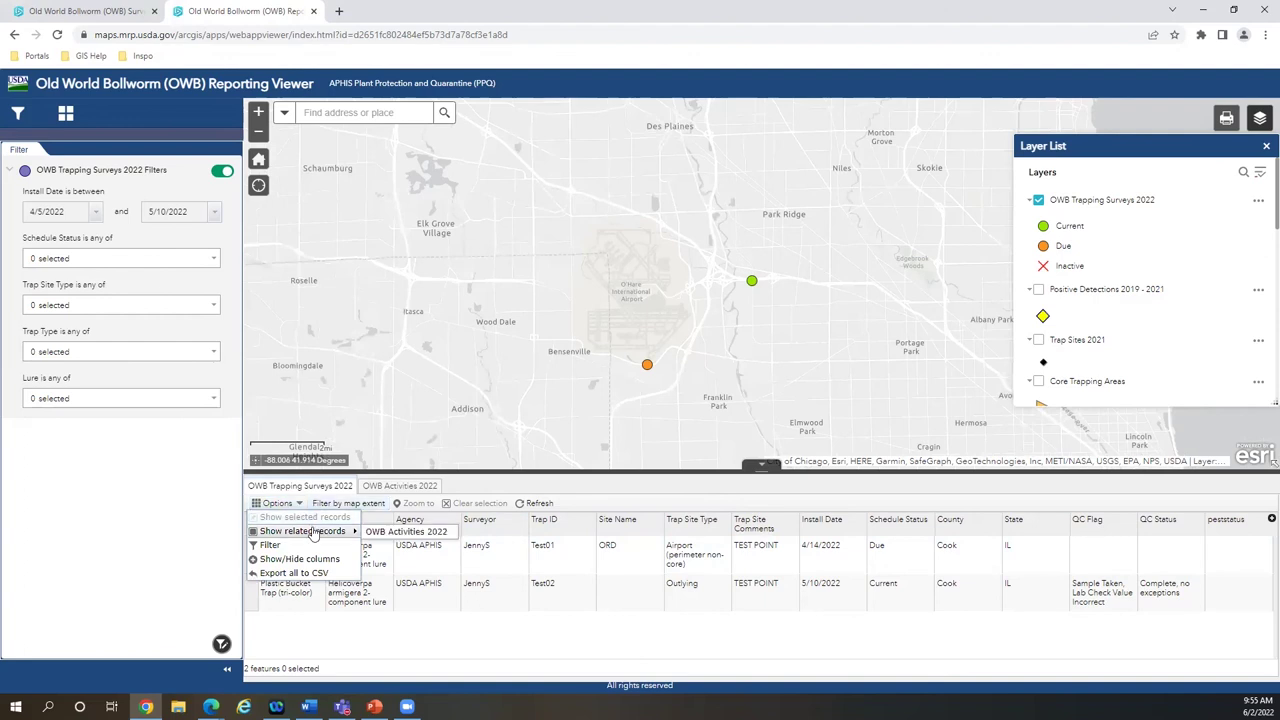
left_click(408, 533)
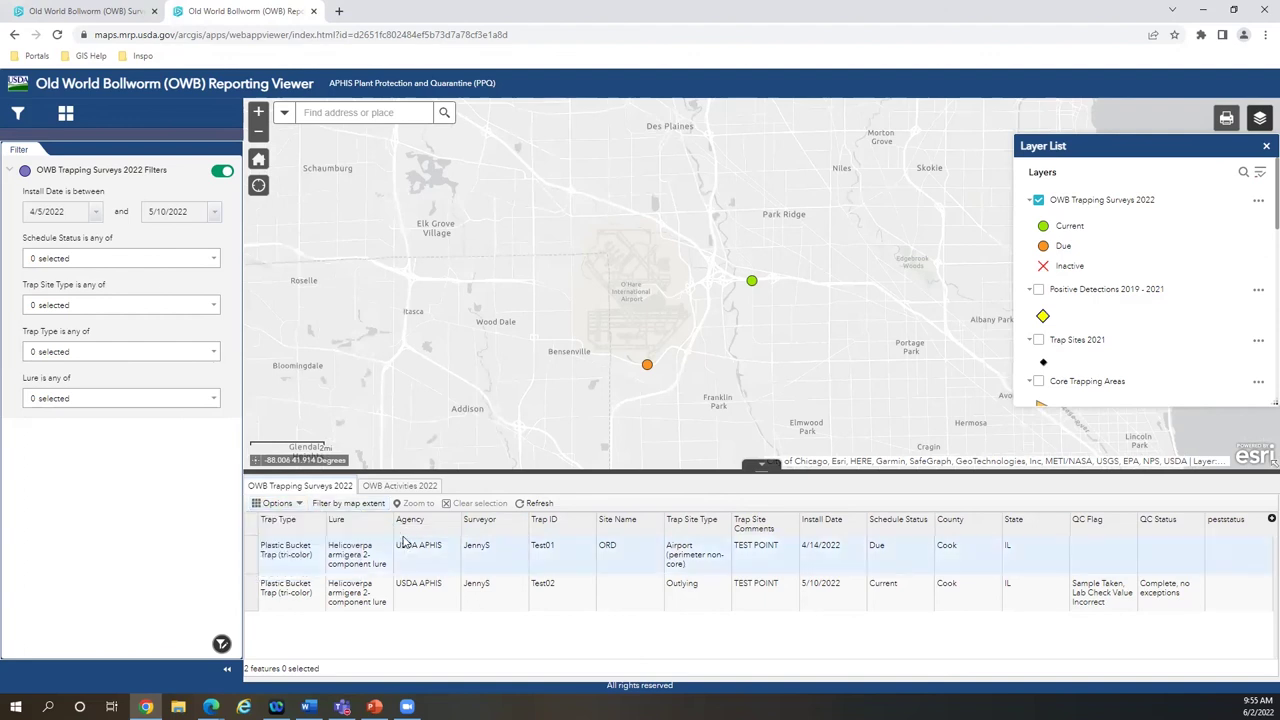
left_click(256, 503)
left_click(277, 503)
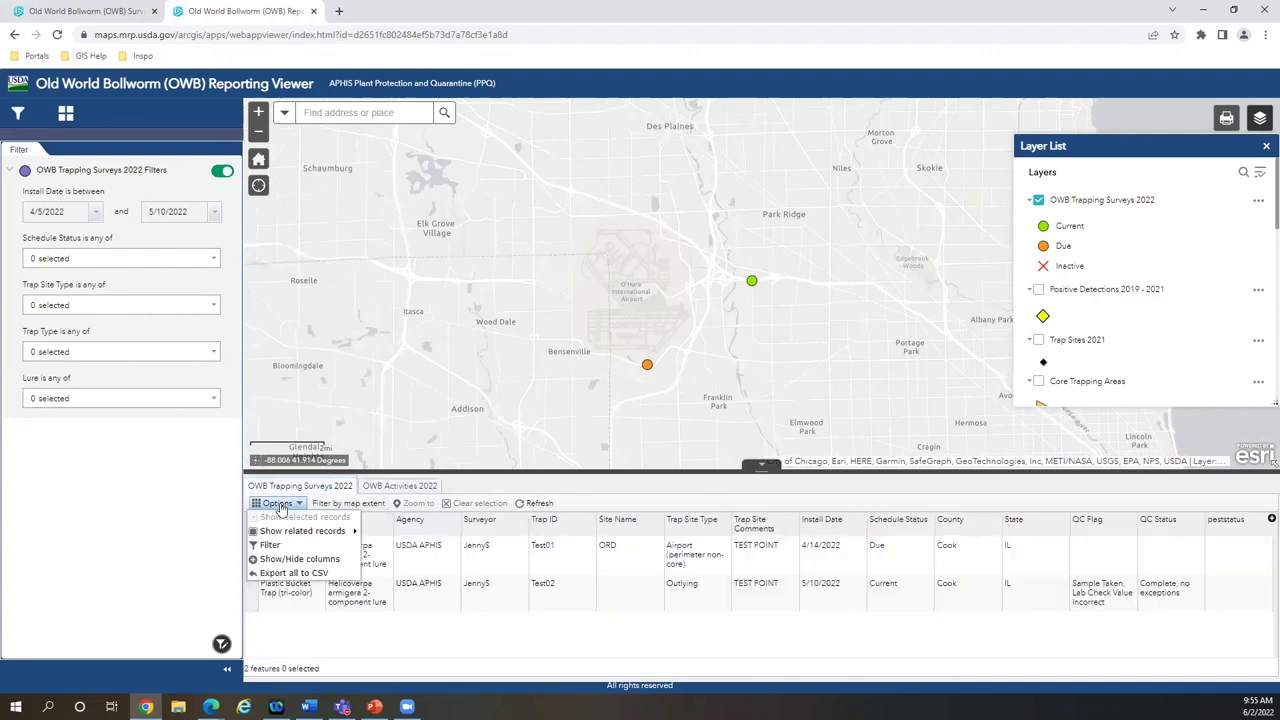
left_click(293, 574)
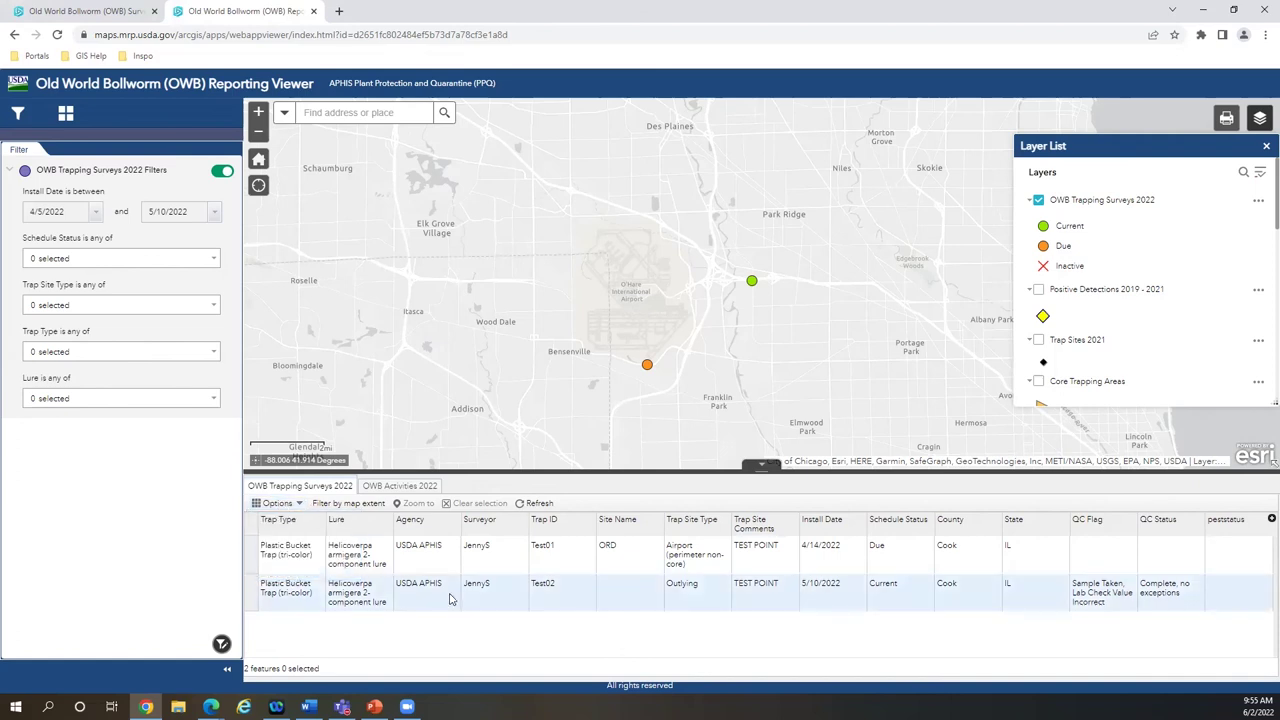
Collapse the attribute table and display the Site Name Areas layer on the map.
left_click(763, 467)
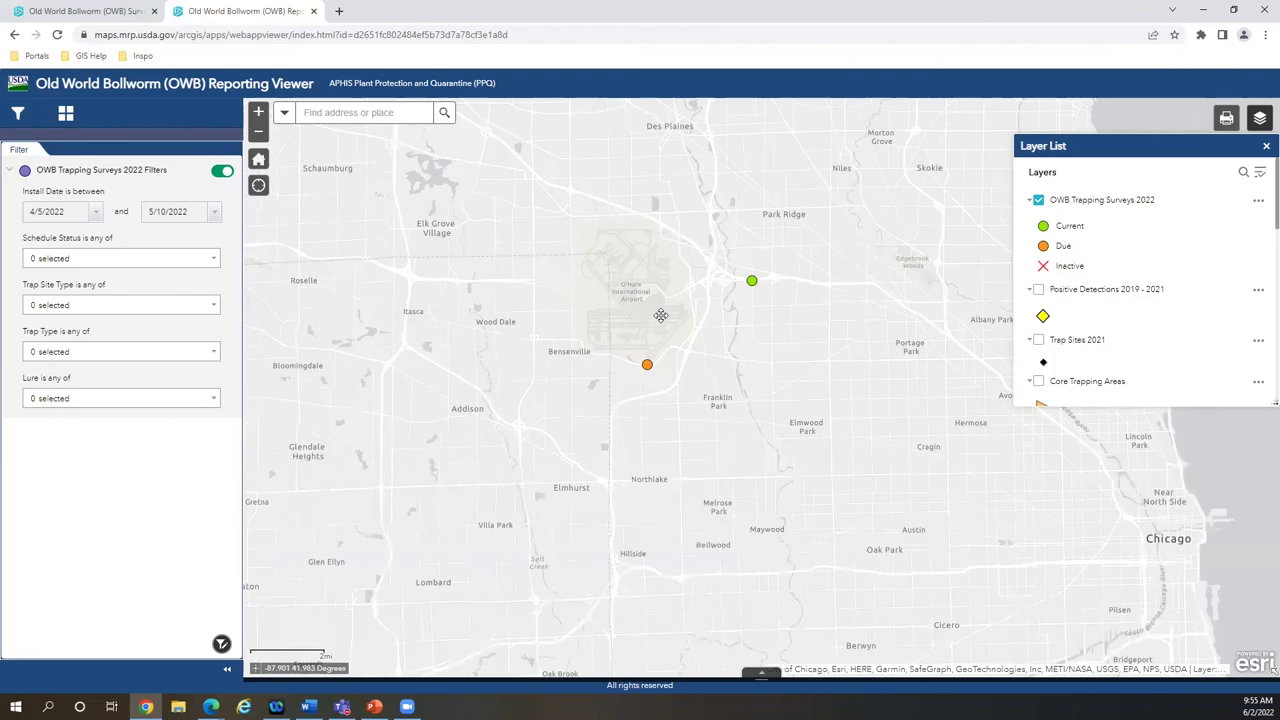
scroll(1075, 318, "down", 8)
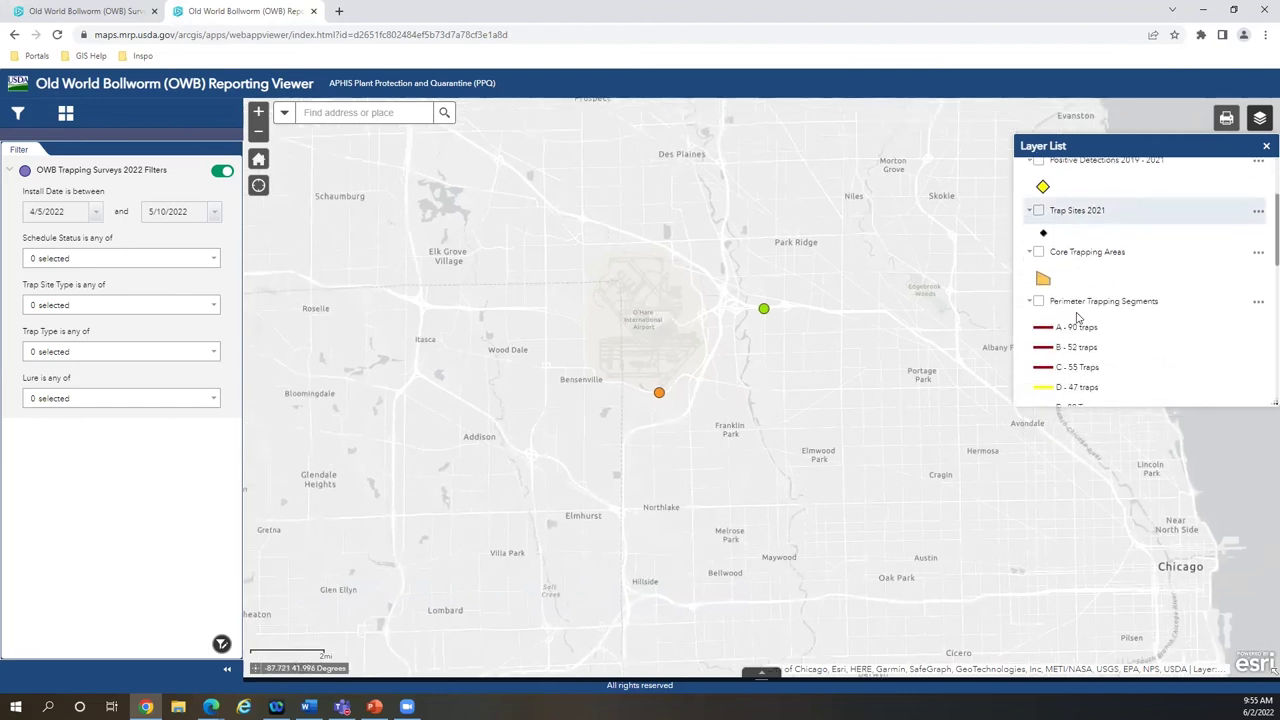
left_click(1038, 193)
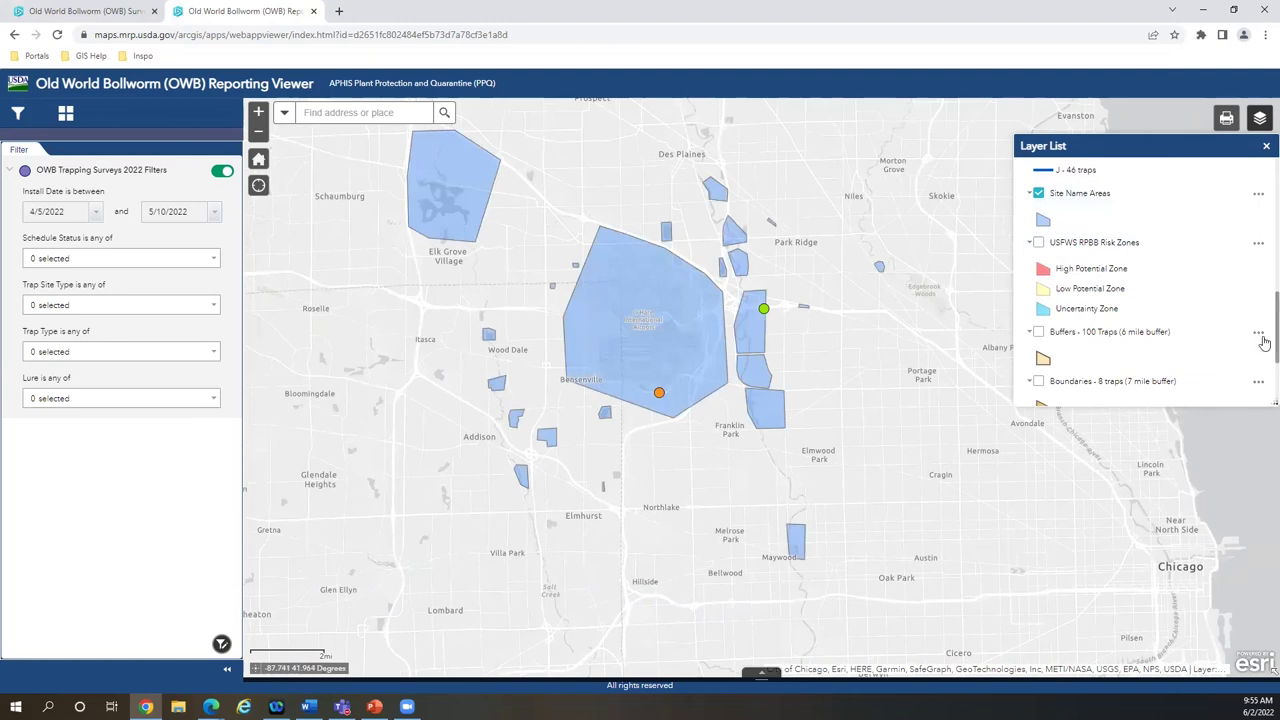
scroll(1100, 345, "down", 3)
scroll(1108, 340, "up", 6)
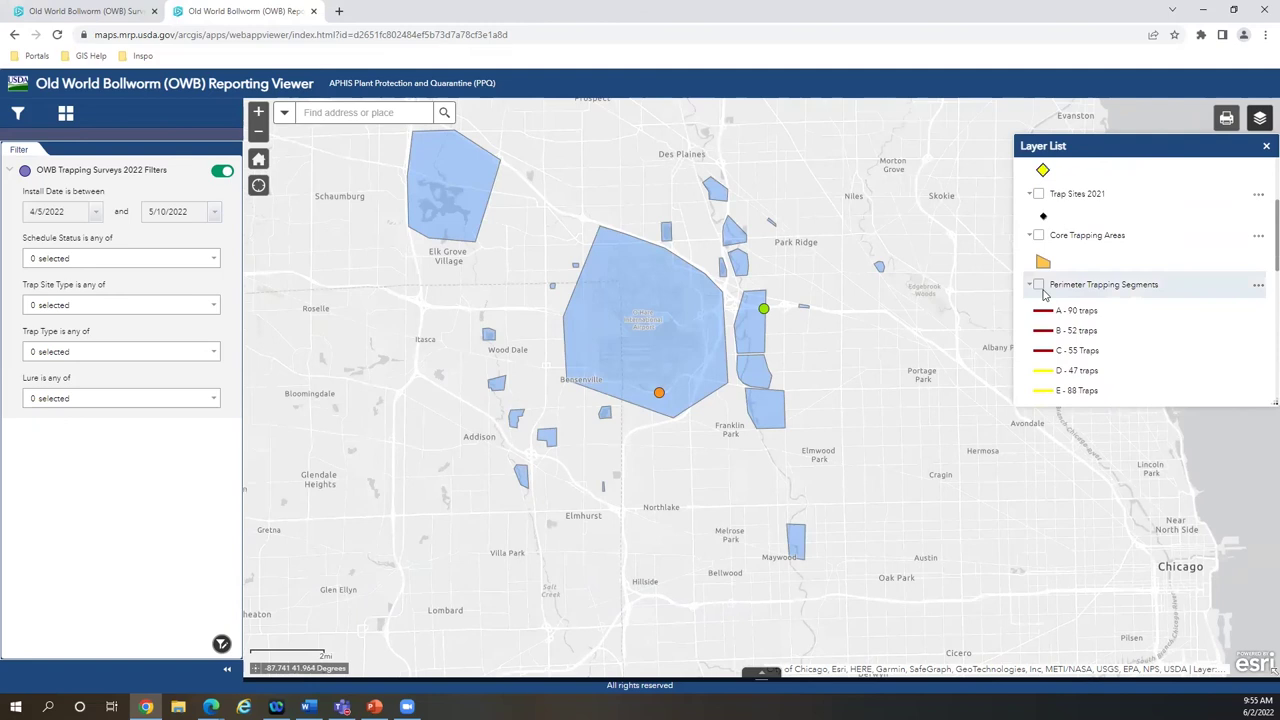
scroll(1132, 293, "up", 3)
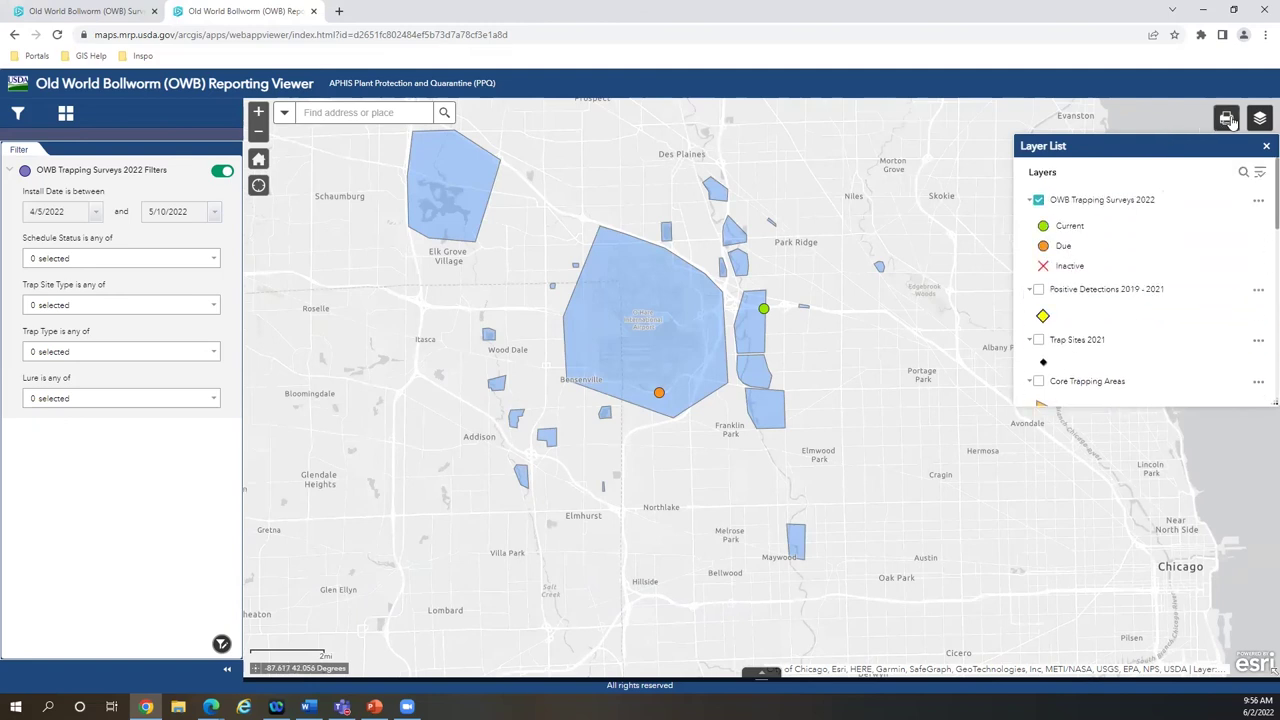
Open the print settings and change the map title to "PPQ OWB Install between 4/5 and 5/10 Map".
left_click(1227, 119)
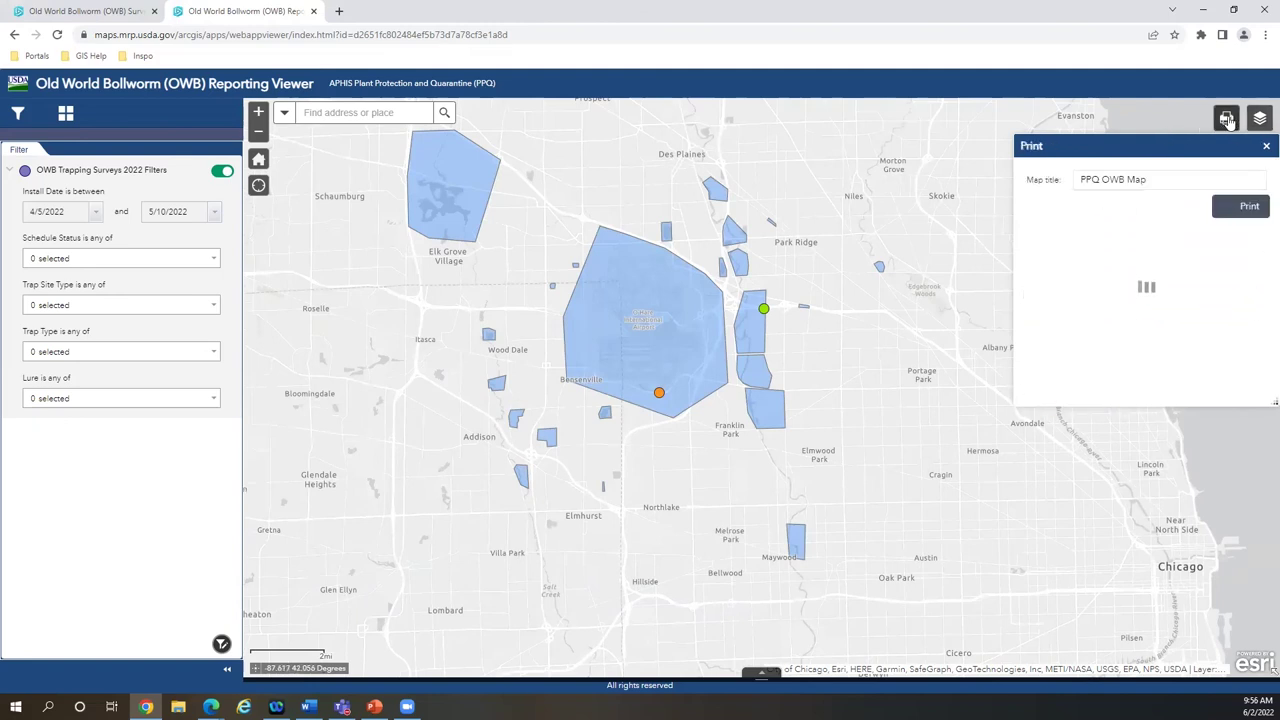
left_click(1176, 178)
key("ctrl+shift+Left")
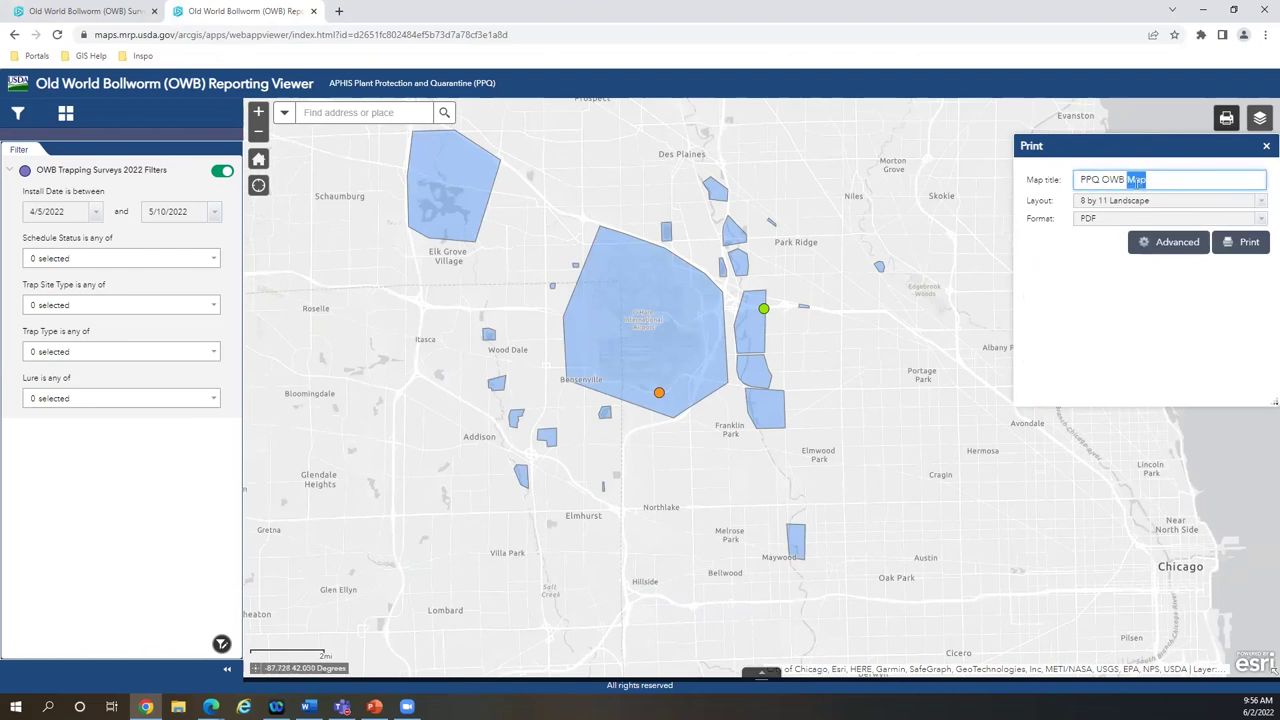
left_click(1131, 181)
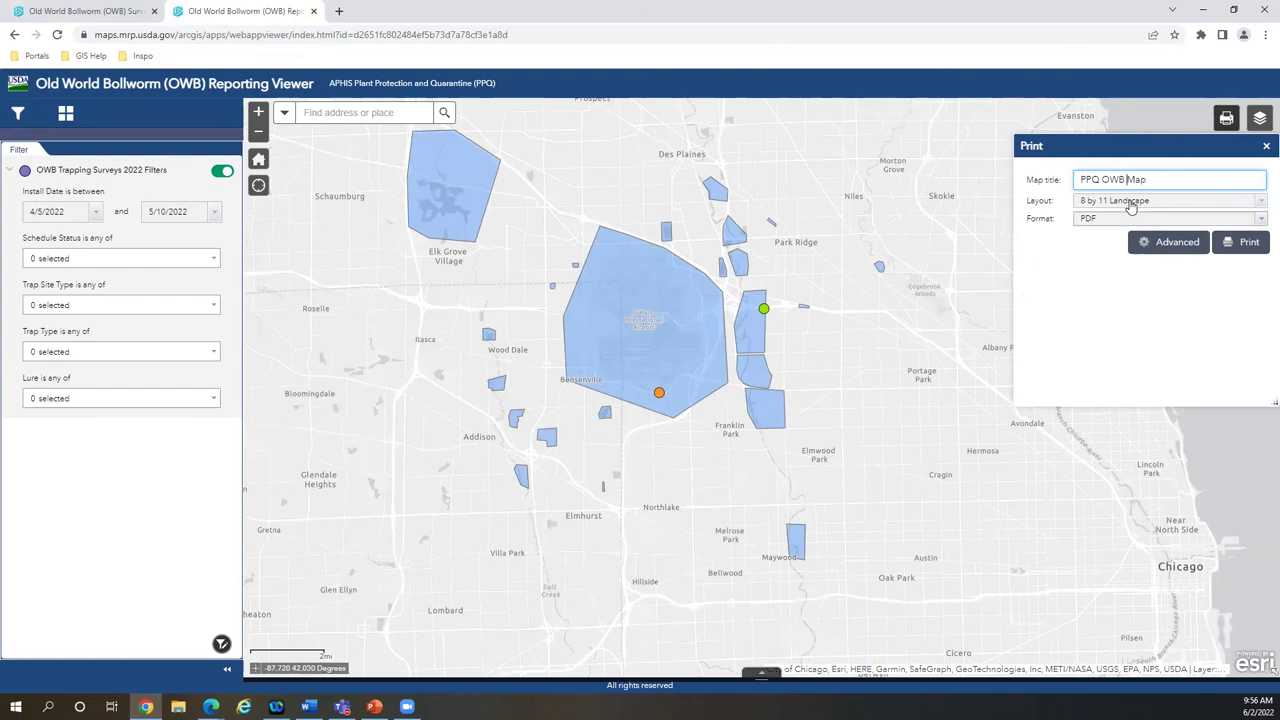
type("Install between ")
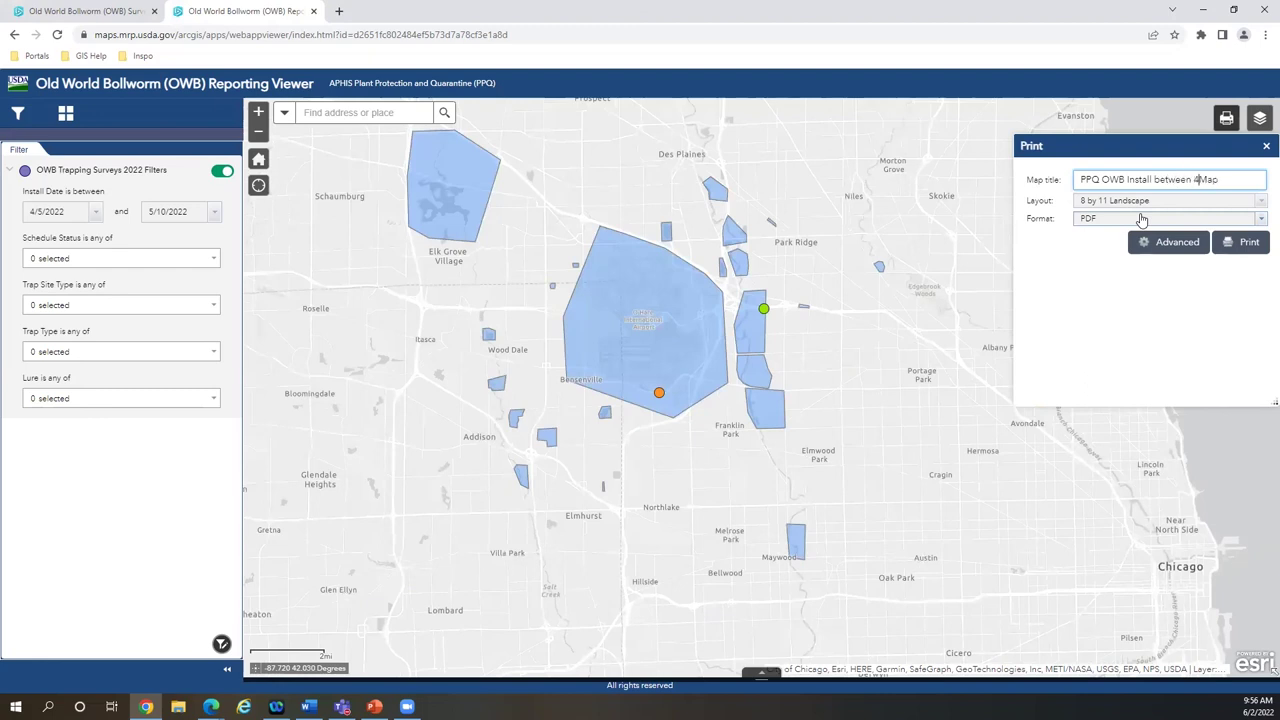
type("4/4")
type(" and ")
type("5/10")
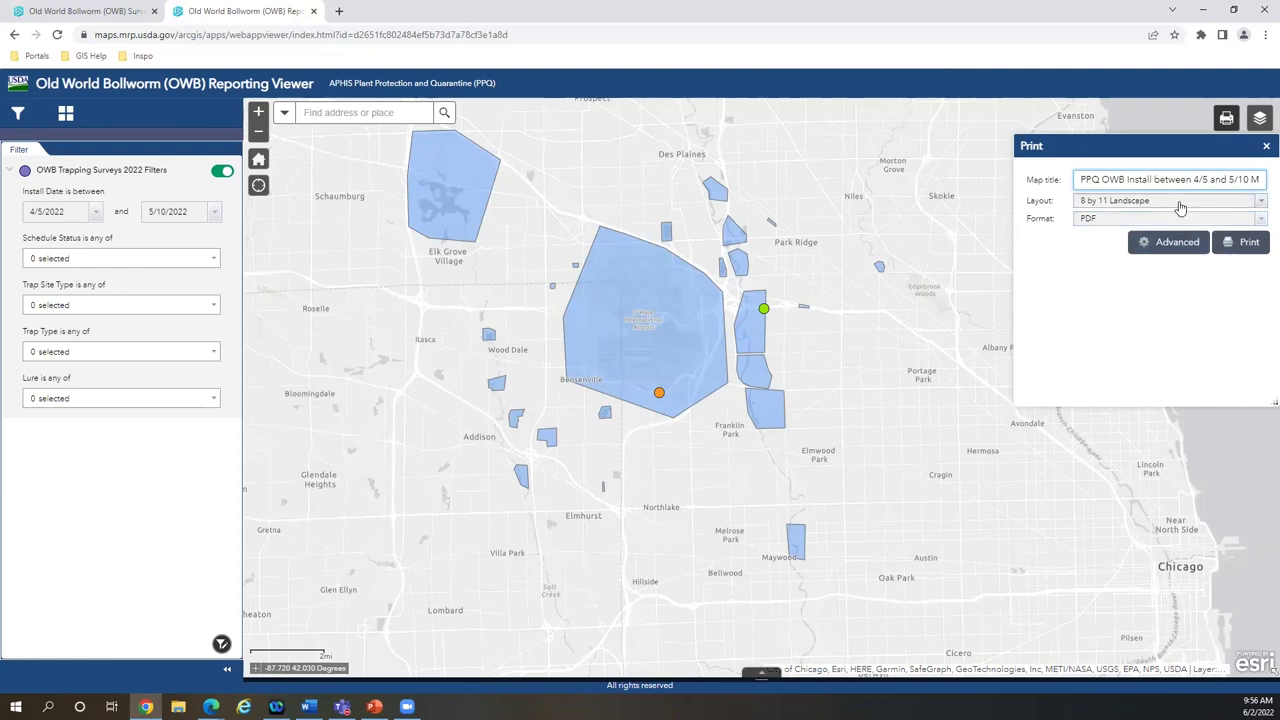
Check the layout, format and advanced print options, and print the map as an 8 by 11 Landscape PDF.
left_click(1180, 204)
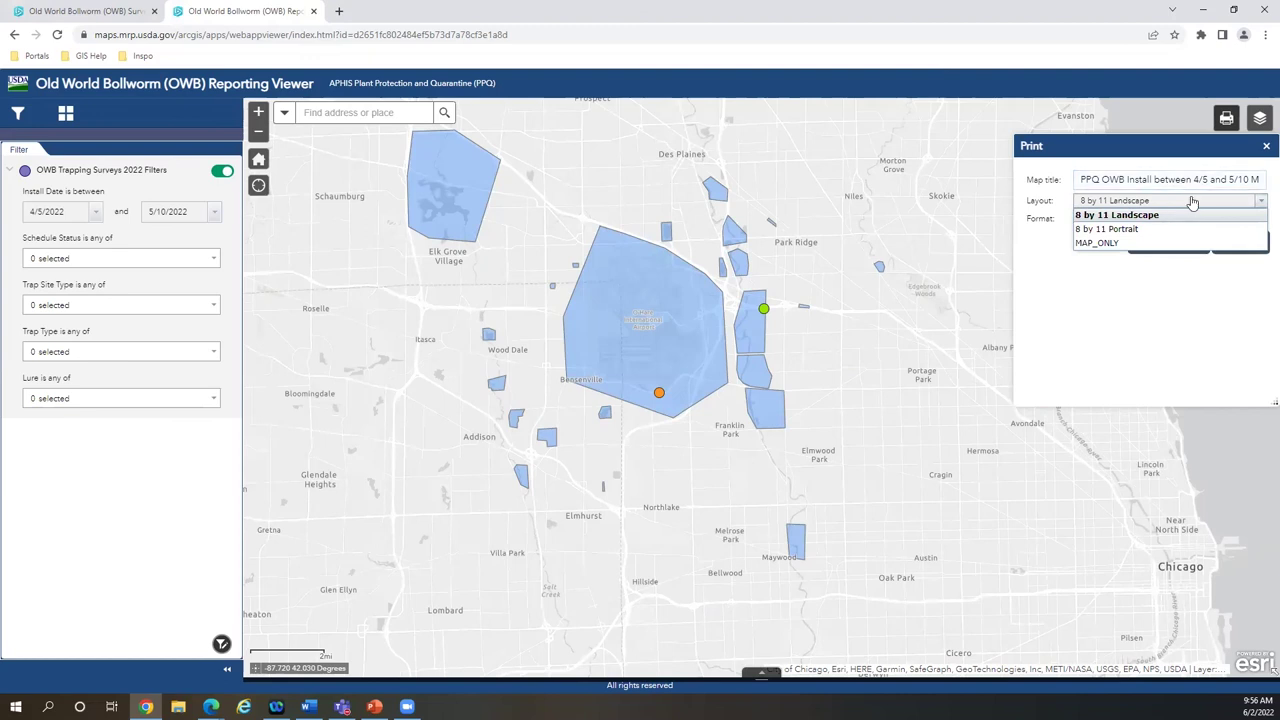
left_click(1192, 203)
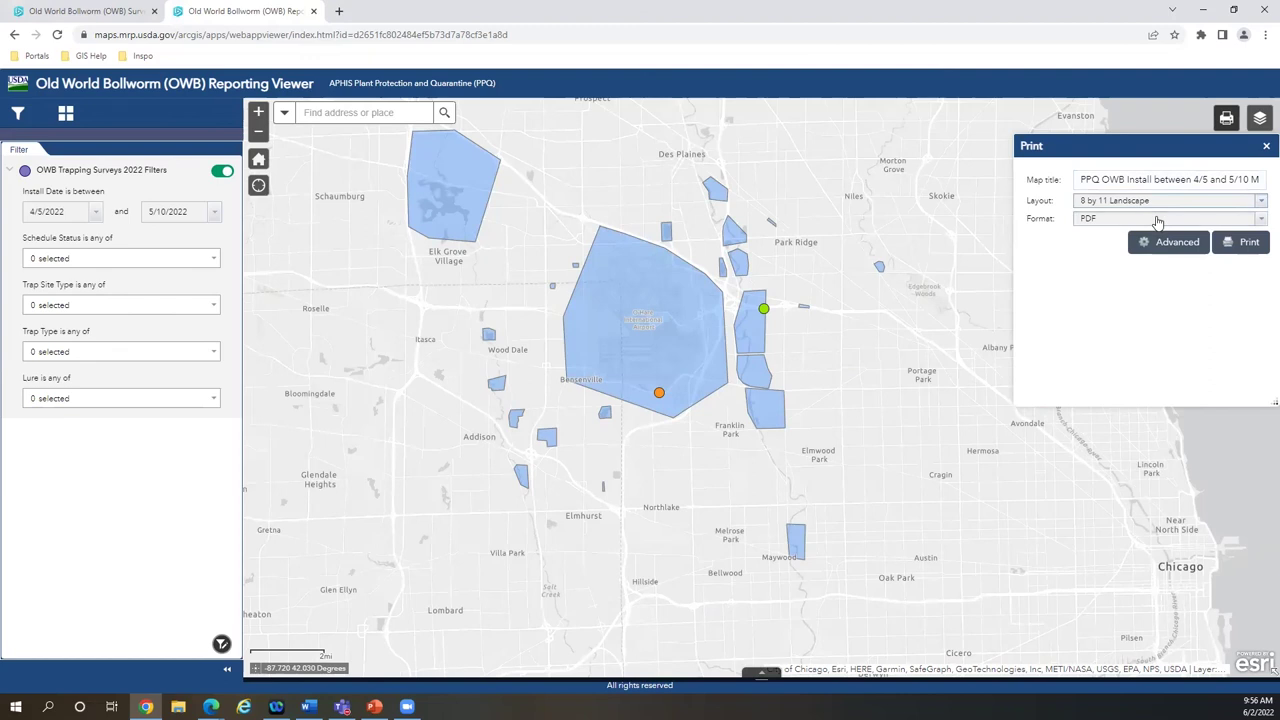
left_click(1157, 220)
left_click(1157, 220)
left_click(1143, 248)
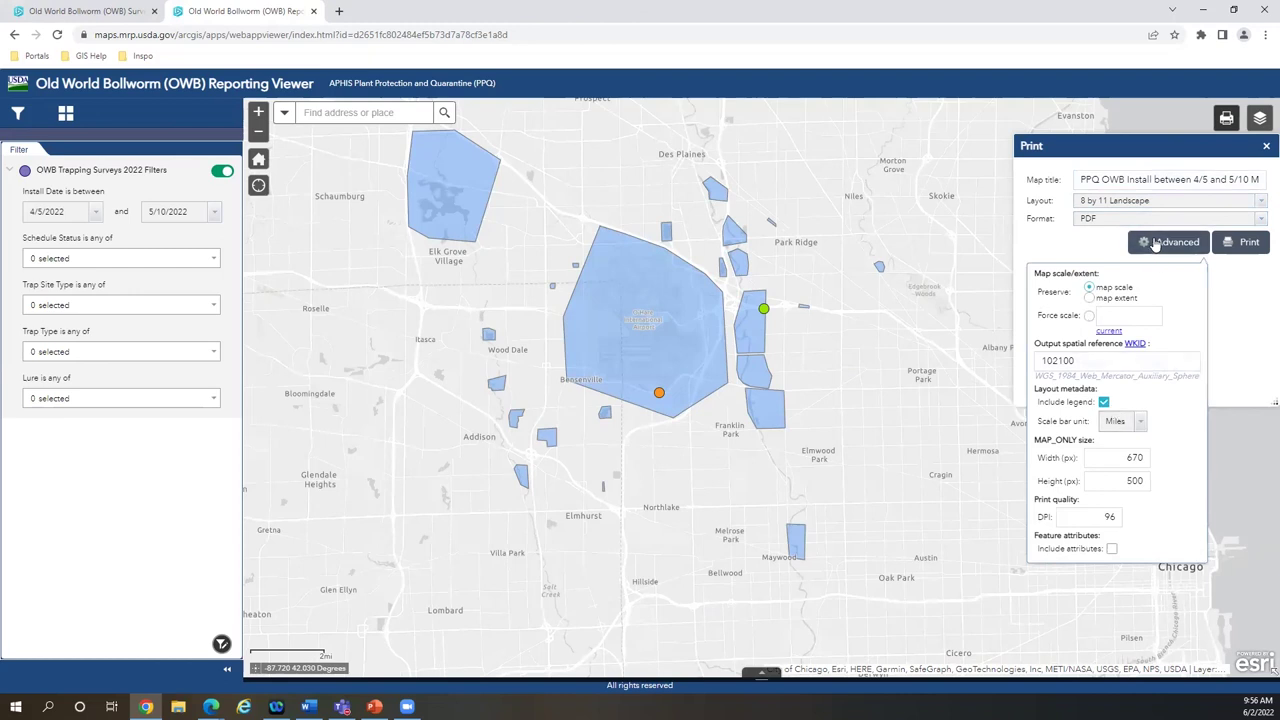
left_click(1155, 245)
left_click(1237, 249)
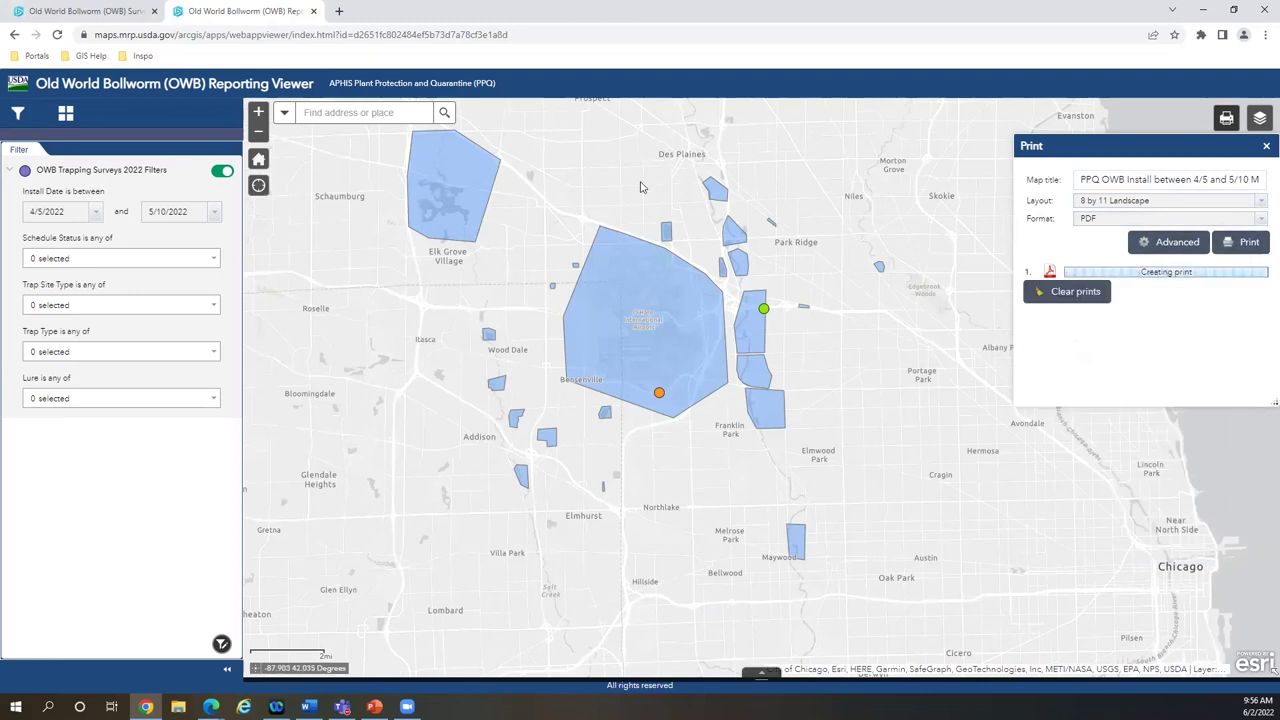